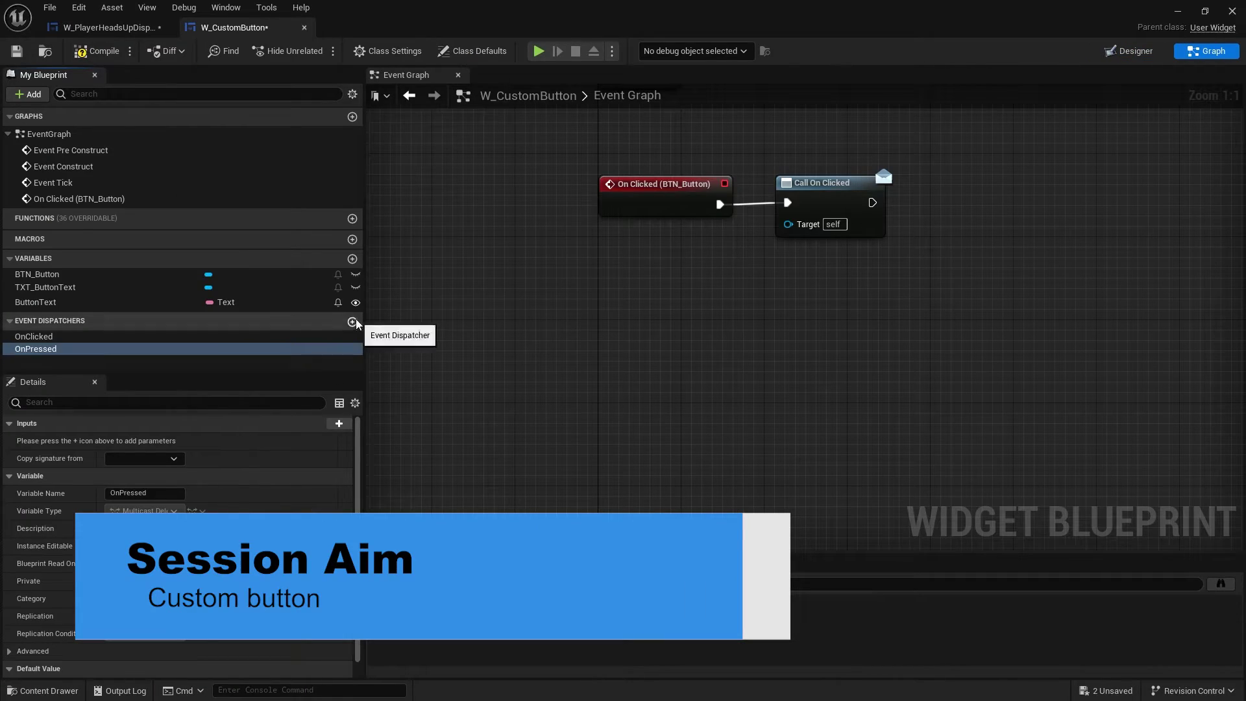
Add three event dispatchers to the custom button widget named OnReleased, OnHovered and OnUnhovered
left_click(352, 323)
type("OnReleased")
key("Return")
left_click(353, 323)
type("OnHovered")
key("Return")
left_click(353, 322)
type("OnUnhovered")
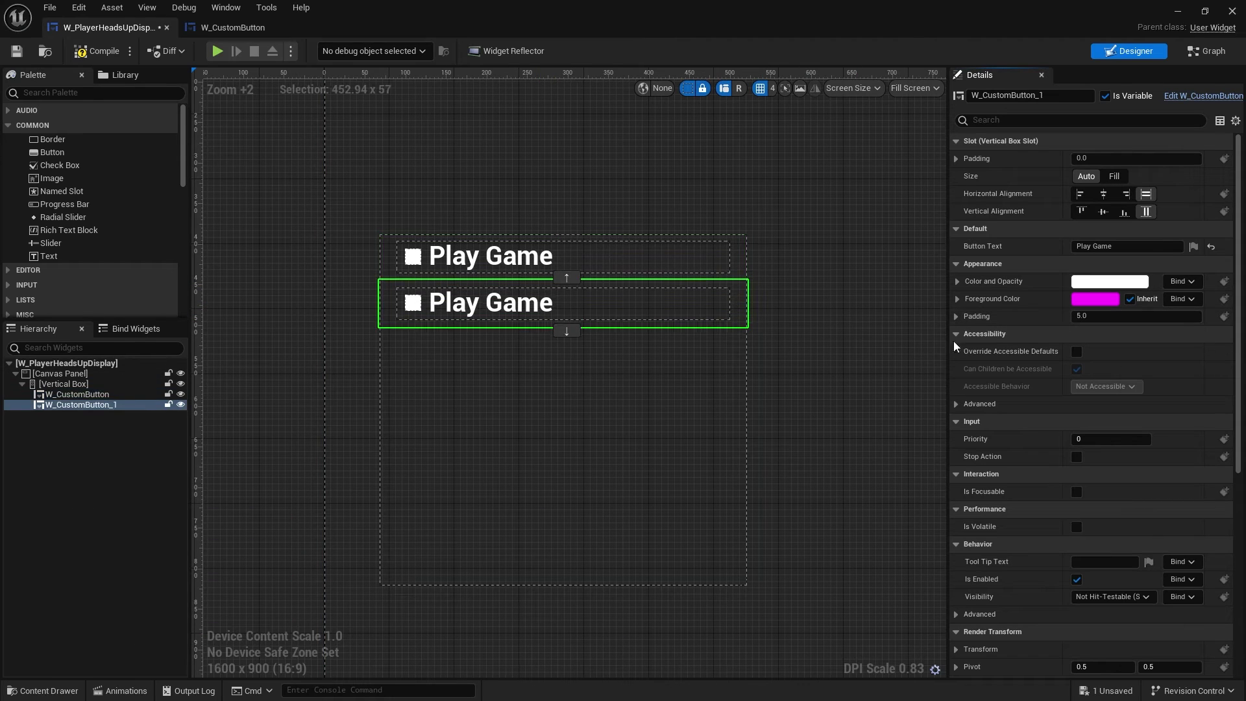
scroll(84, 259, "down", 3)
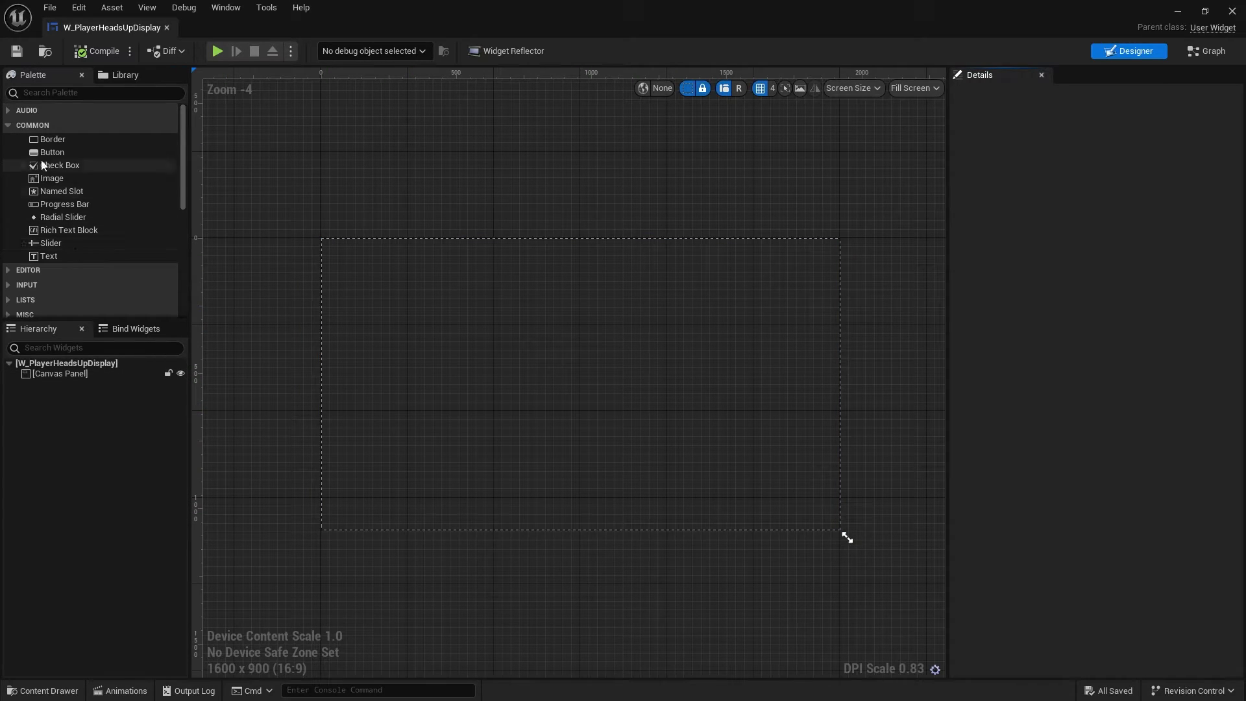
Add a Vertical Box to the Canvas Panel of the W_PlayerHeadsUpDisplay widget
left_click(9, 125)
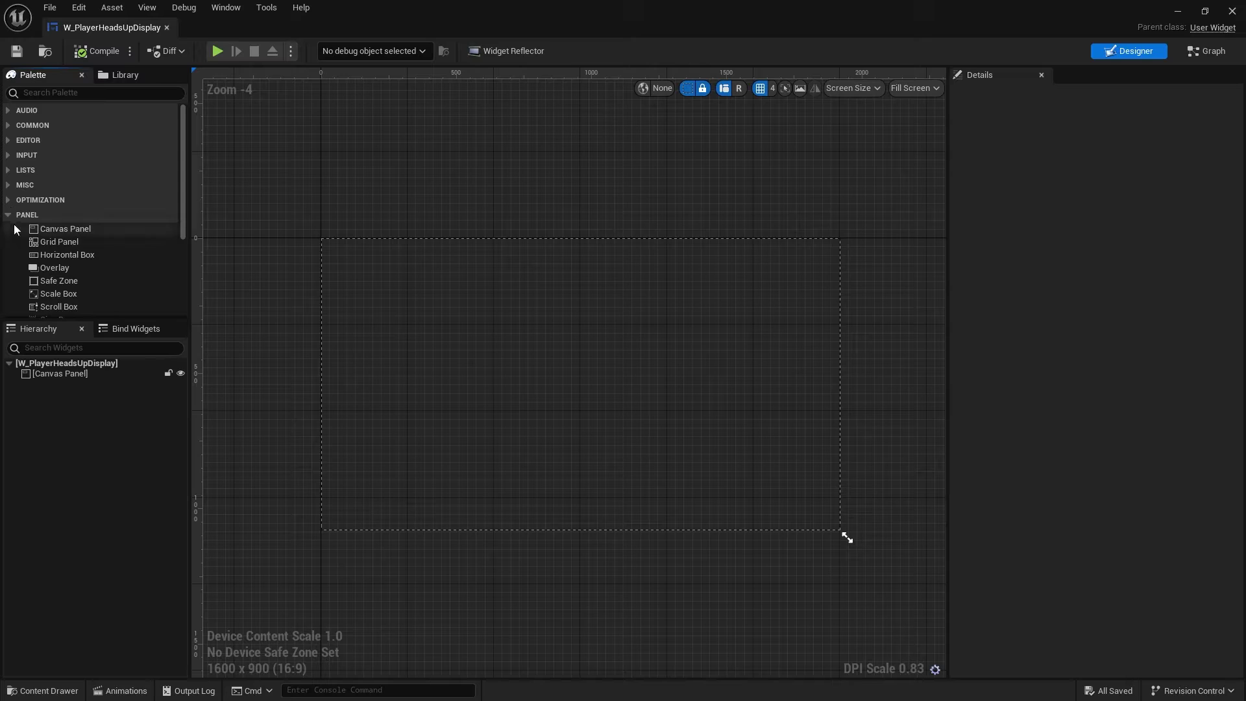
scroll(115, 235, "down", 2)
scroll(73, 195, "down", 2)
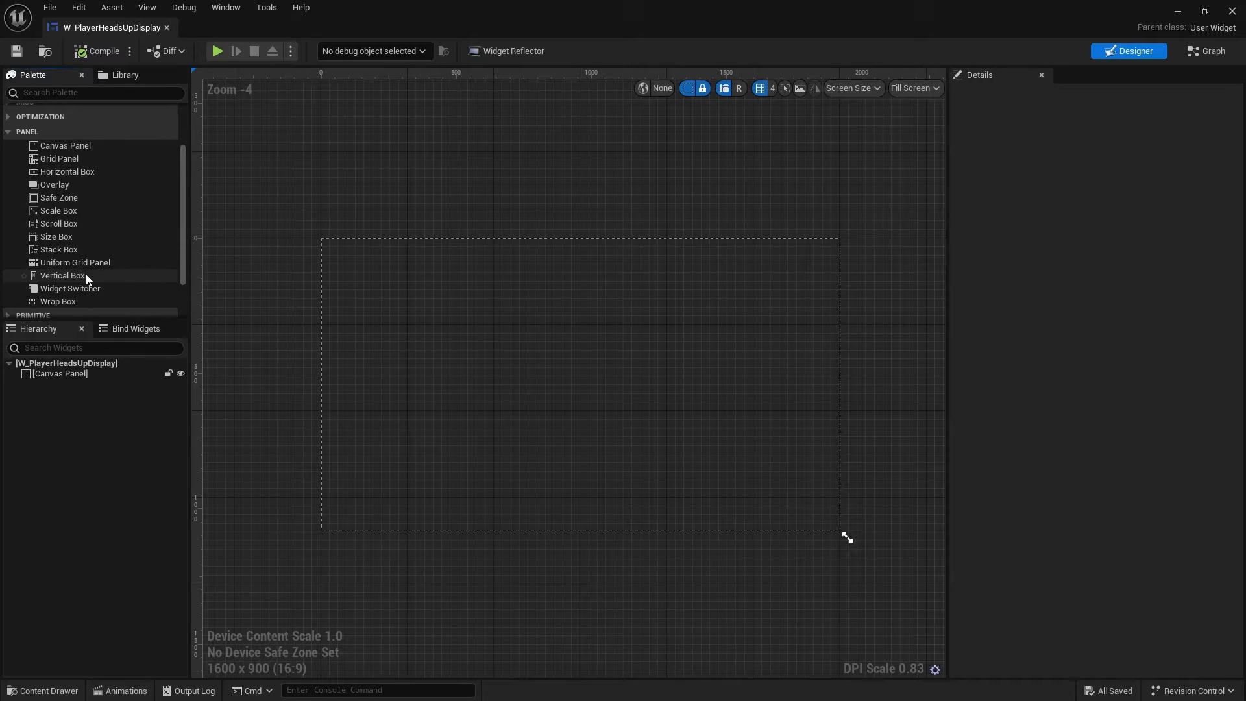
left_click_drag(68, 275, 76, 377)
Resize the Vertical Box to about 453 by 433 and move it to about X 68, Y 388 on the canvas
left_click(340, 247)
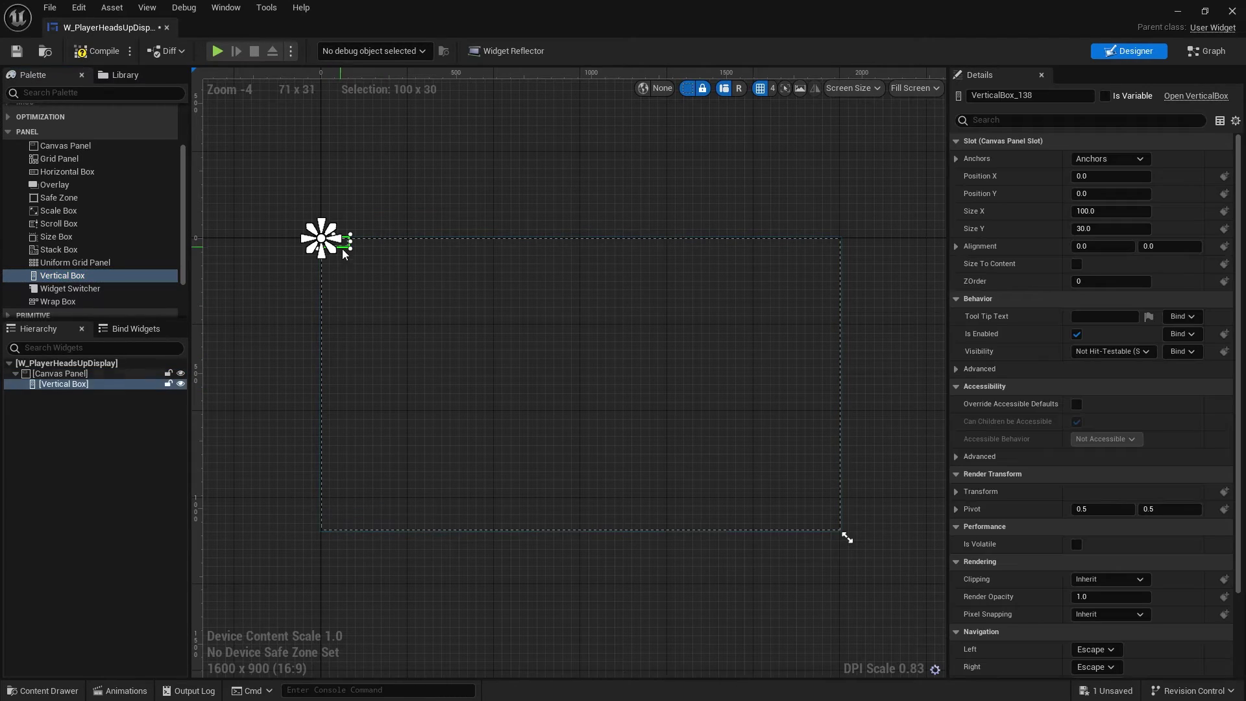
left_click_drag(351, 250, 445, 356)
left_click_drag(364, 303, 378, 400)
scroll(448, 429, "up", 5)
right_click_drag(440, 427, 612, 389)
scroll(549, 342, "up", 1)
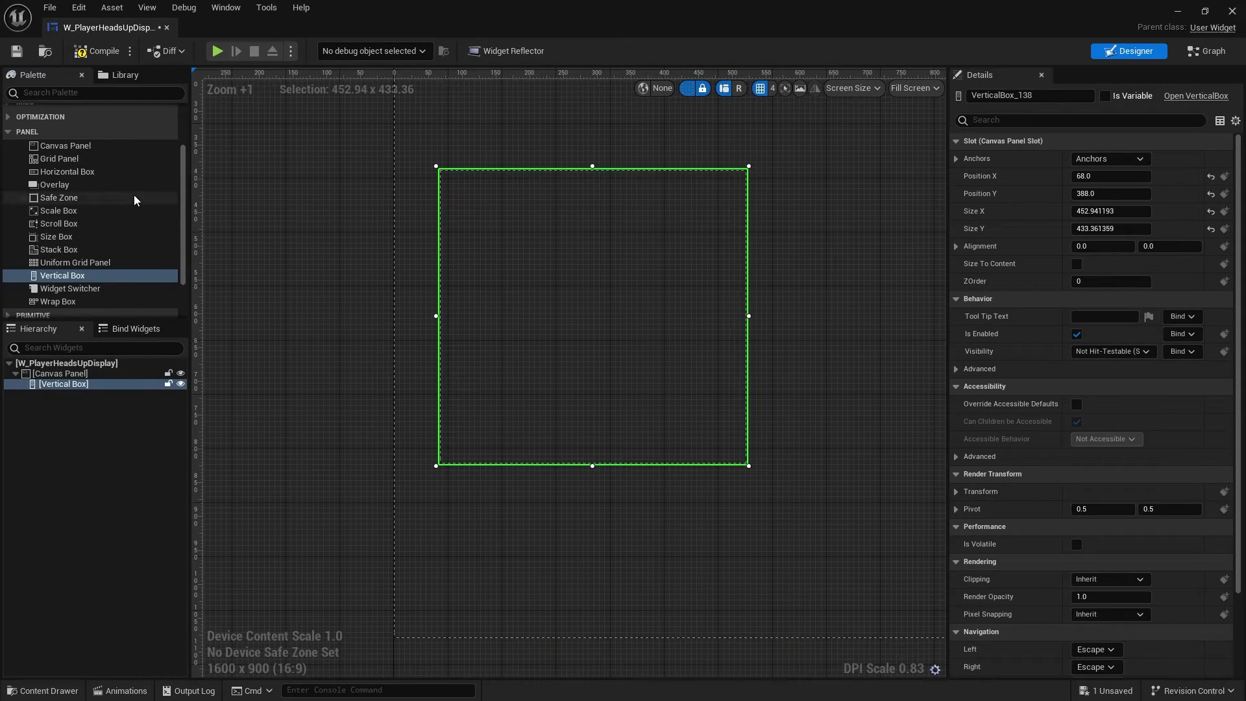
Add a Text block inside the Vertical Box and duplicate it three times
scroll(142, 188, "up", 3)
left_click(14, 128)
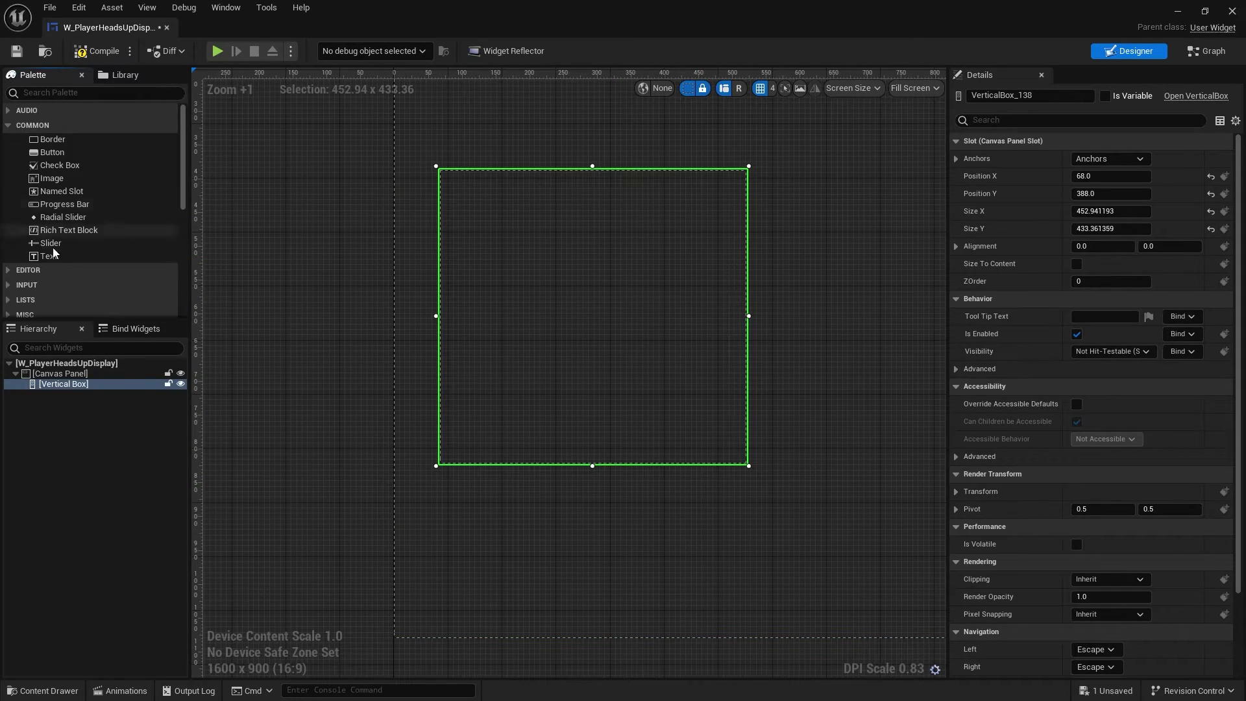
left_click_drag(47, 257, 67, 386)
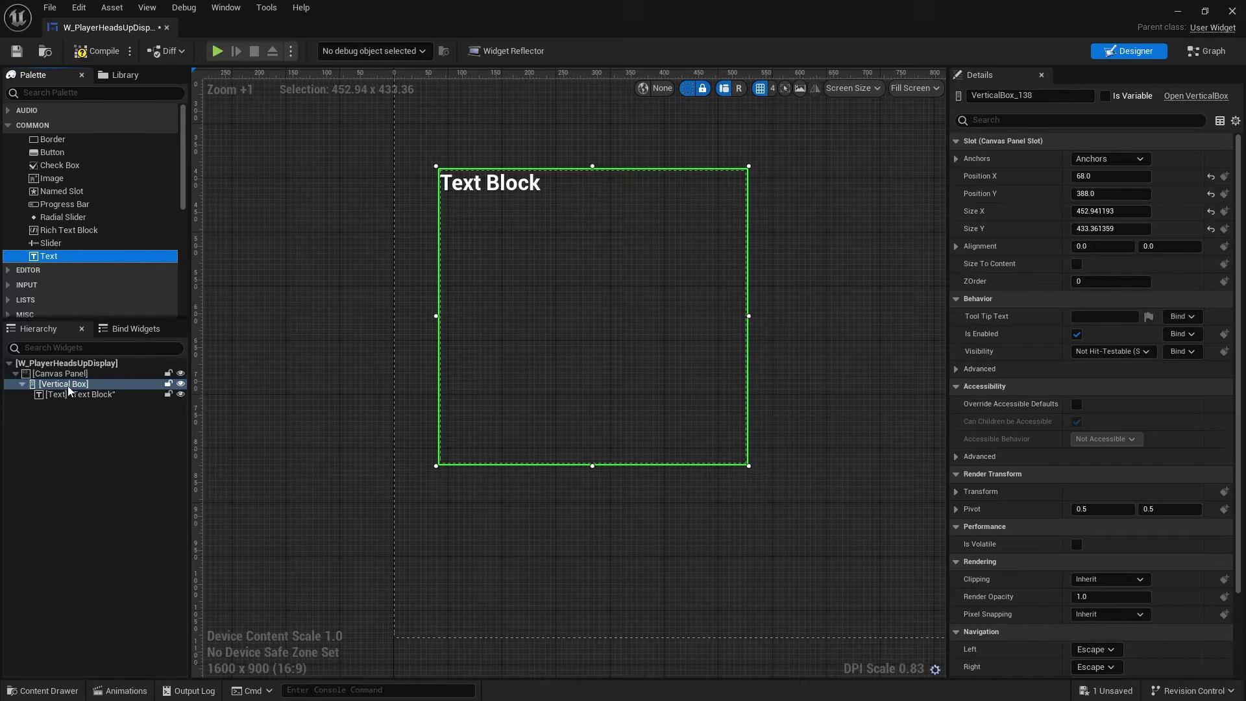
left_click(526, 174)
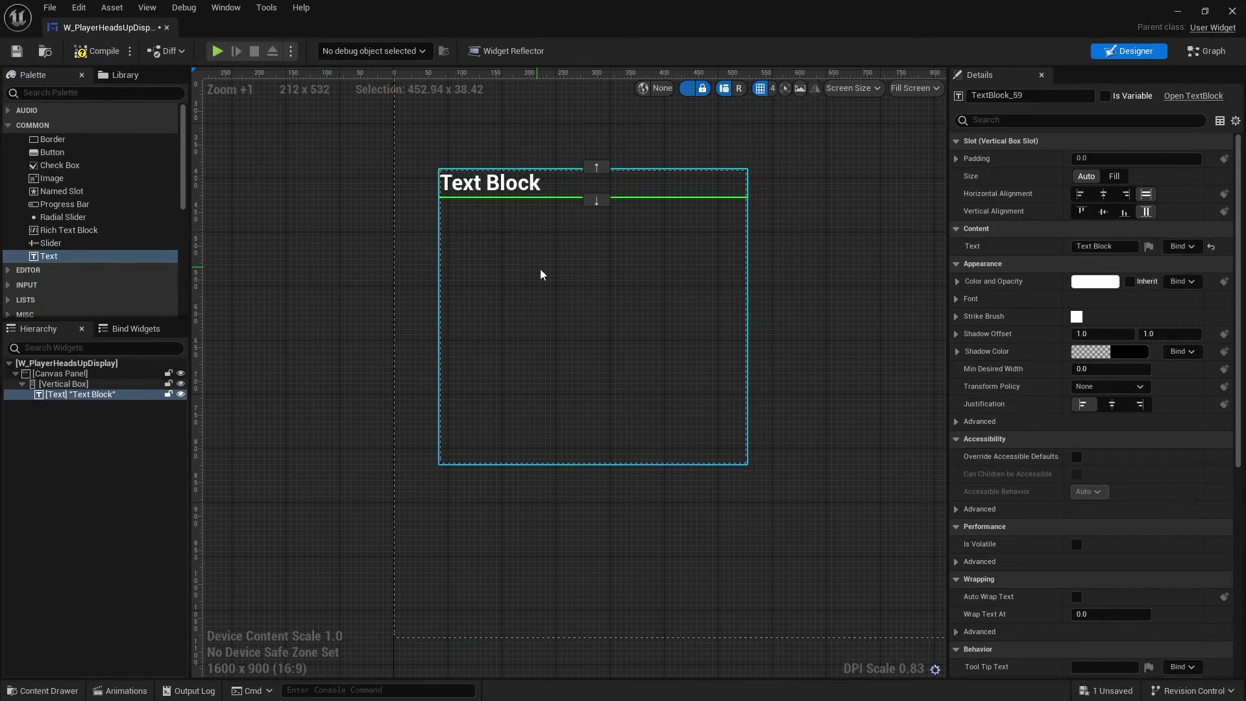
key("ctrl+d")
key("ctrl+d")
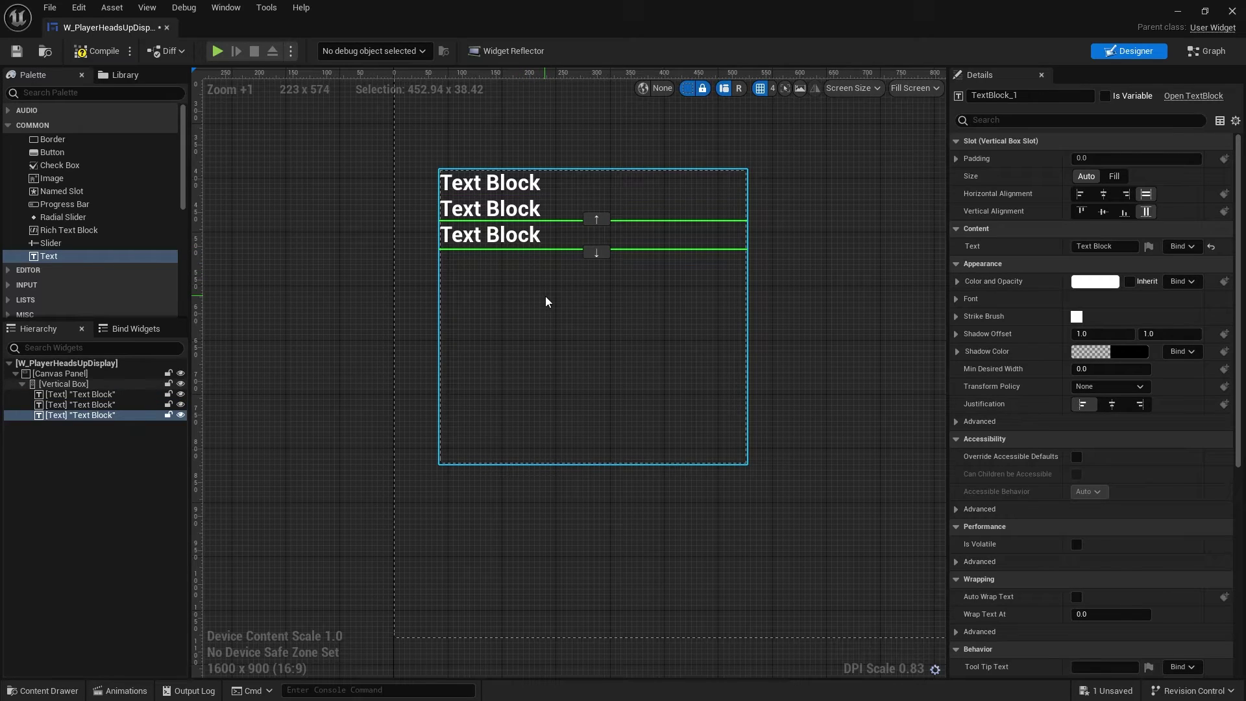
key("ctrl+d")
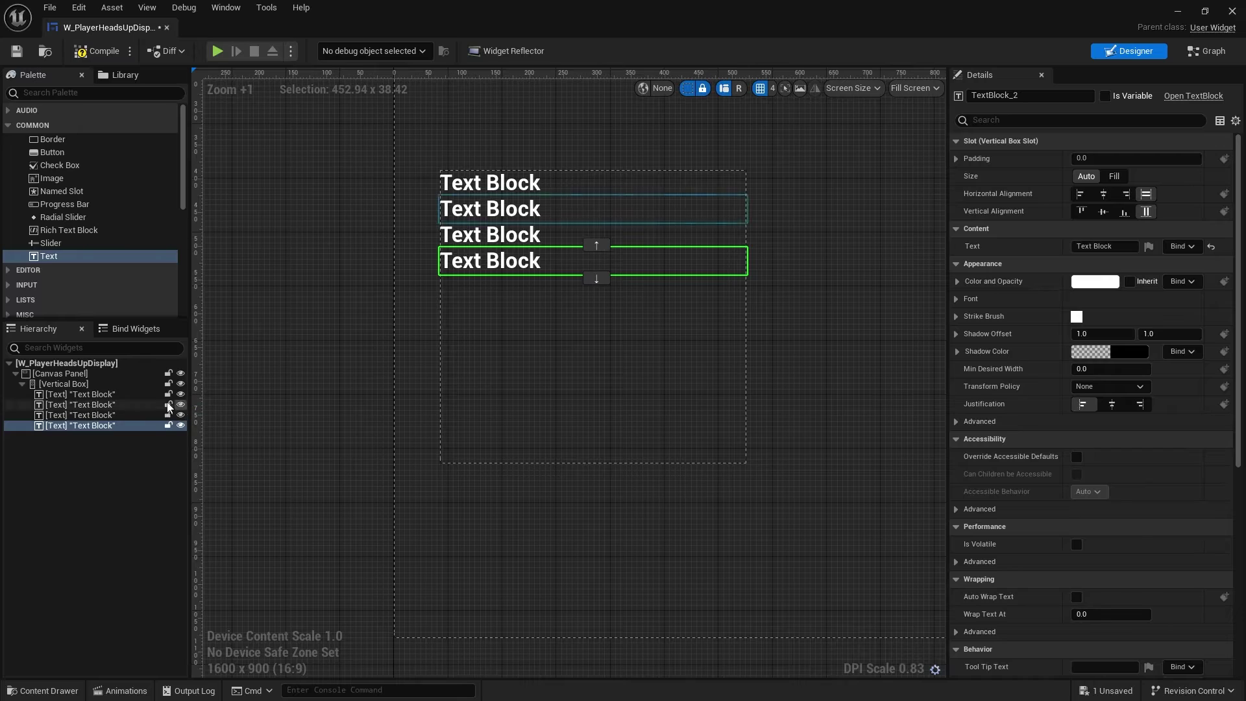
Delete all the Text blocks from the Vertical Box
left_click(138, 404, "shift")
key("Delete")
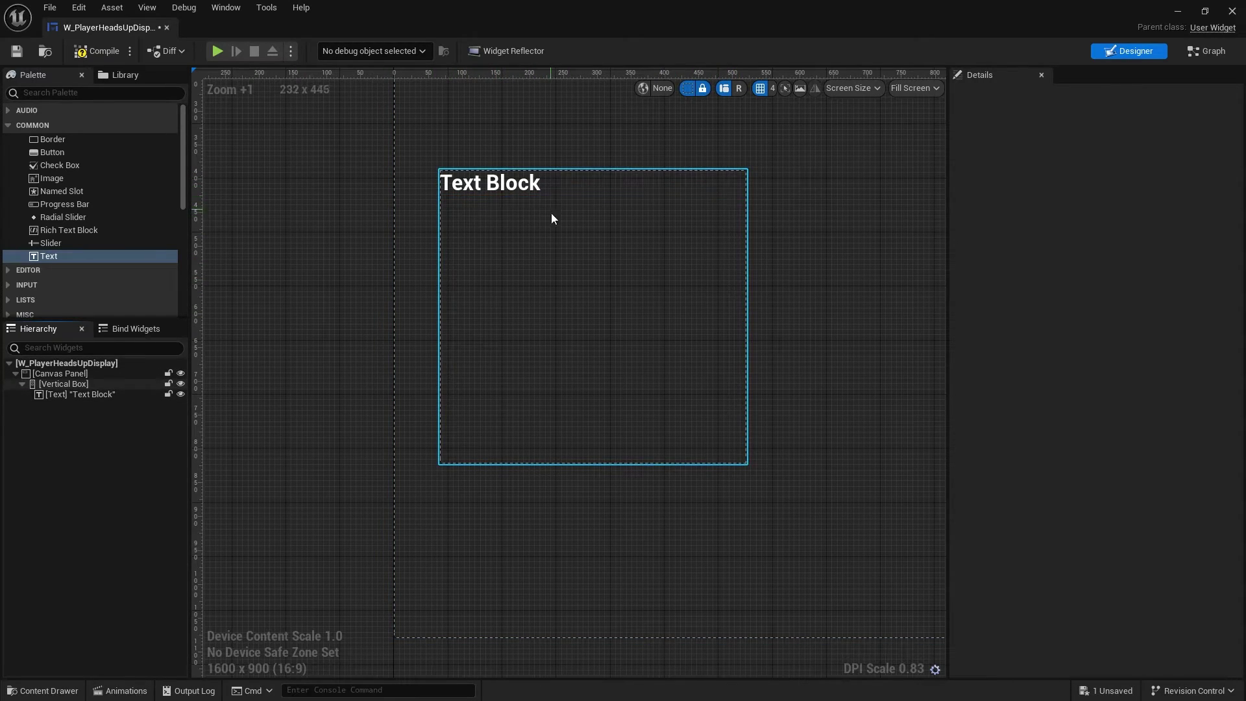
left_click(530, 189)
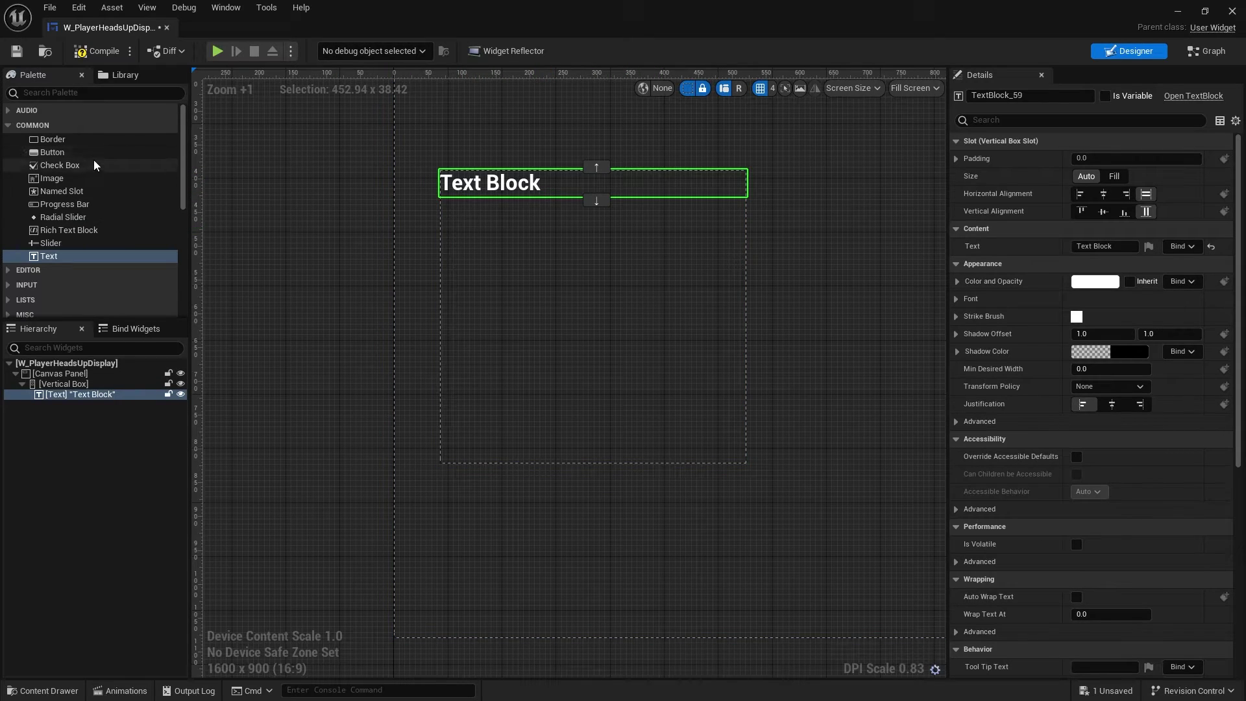
key("Delete")
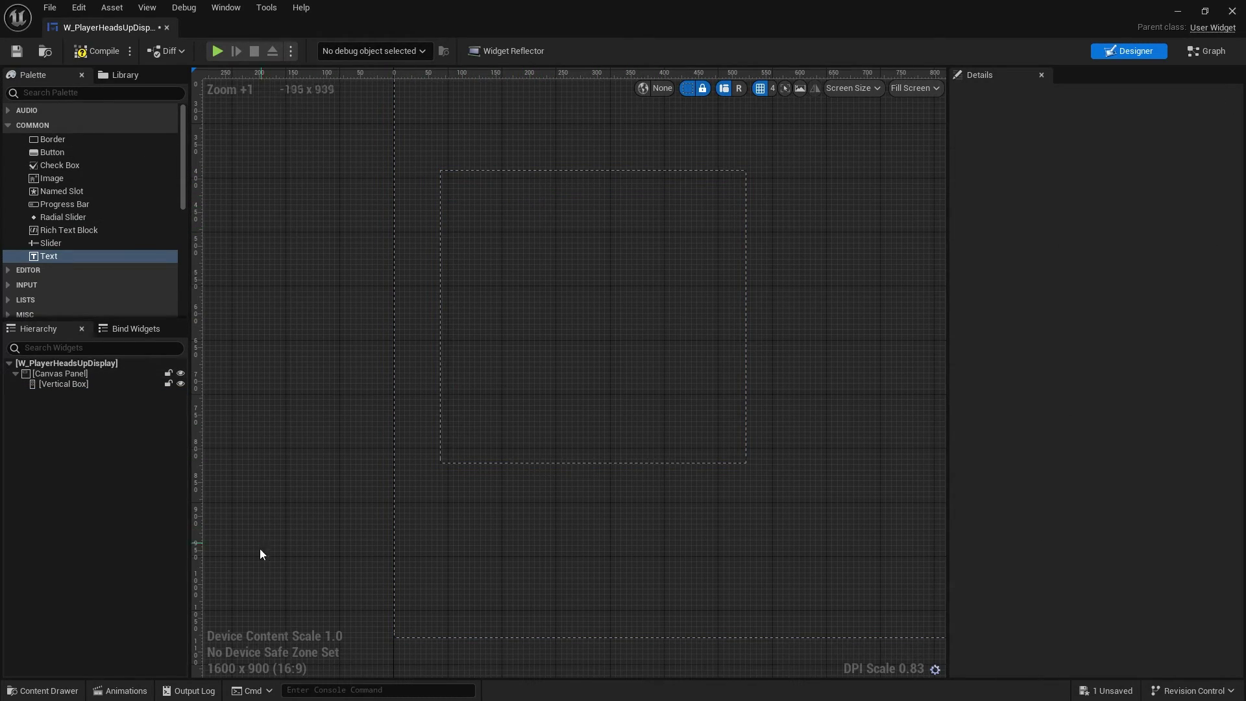
Create a Widget Blueprint with the User Widget parent class in the Content folder, name it W_CustomButton and open it
left_click(57, 690)
left_click(808, 537)
right_click(768, 520)
mouse_move(804, 508)
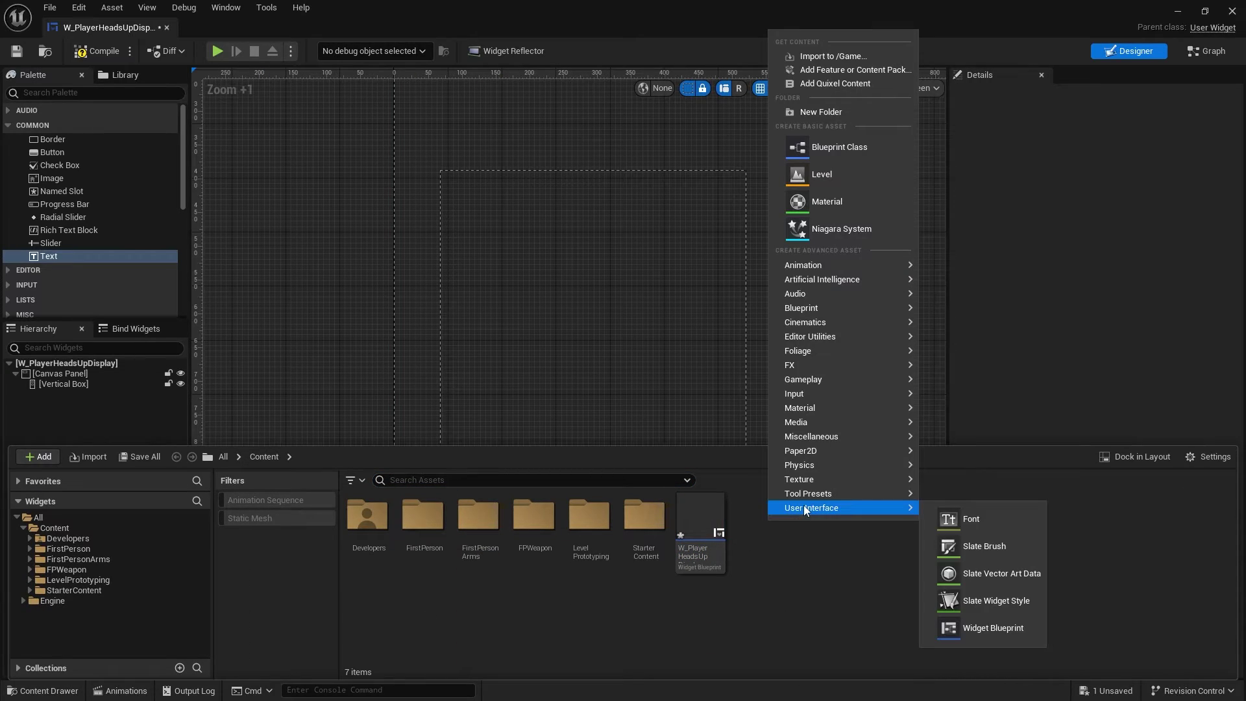
left_click(976, 634)
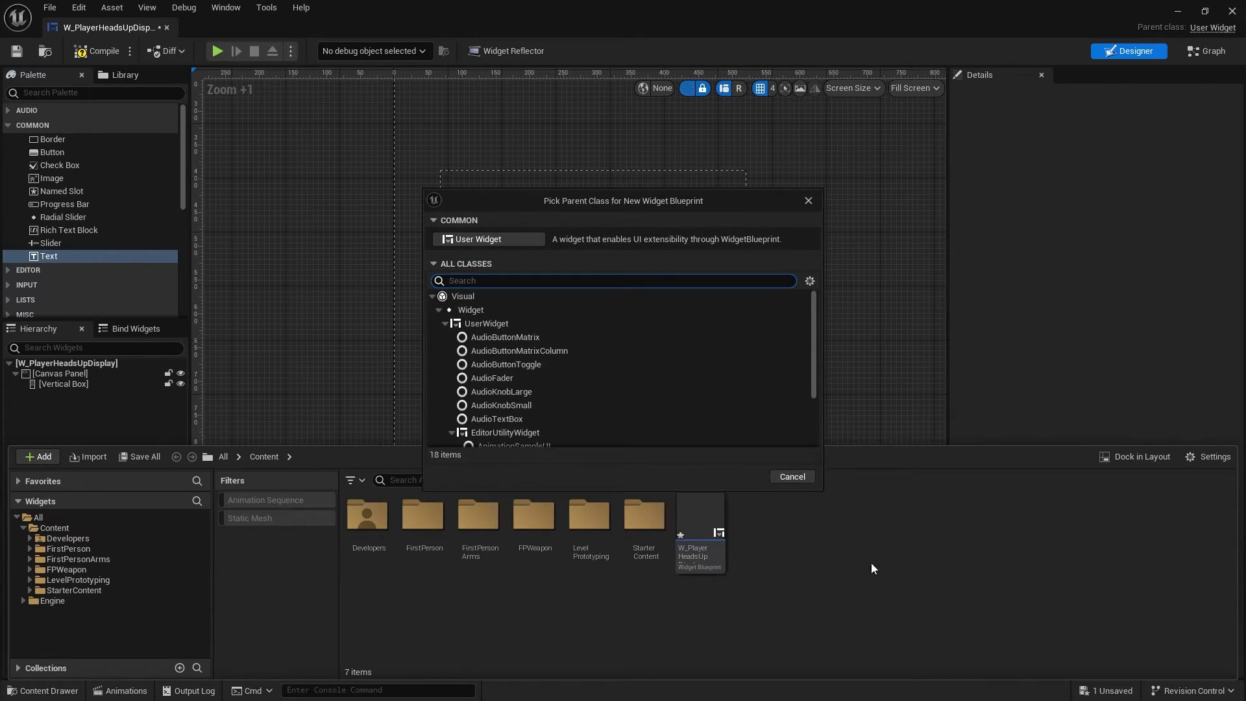
left_click(516, 245)
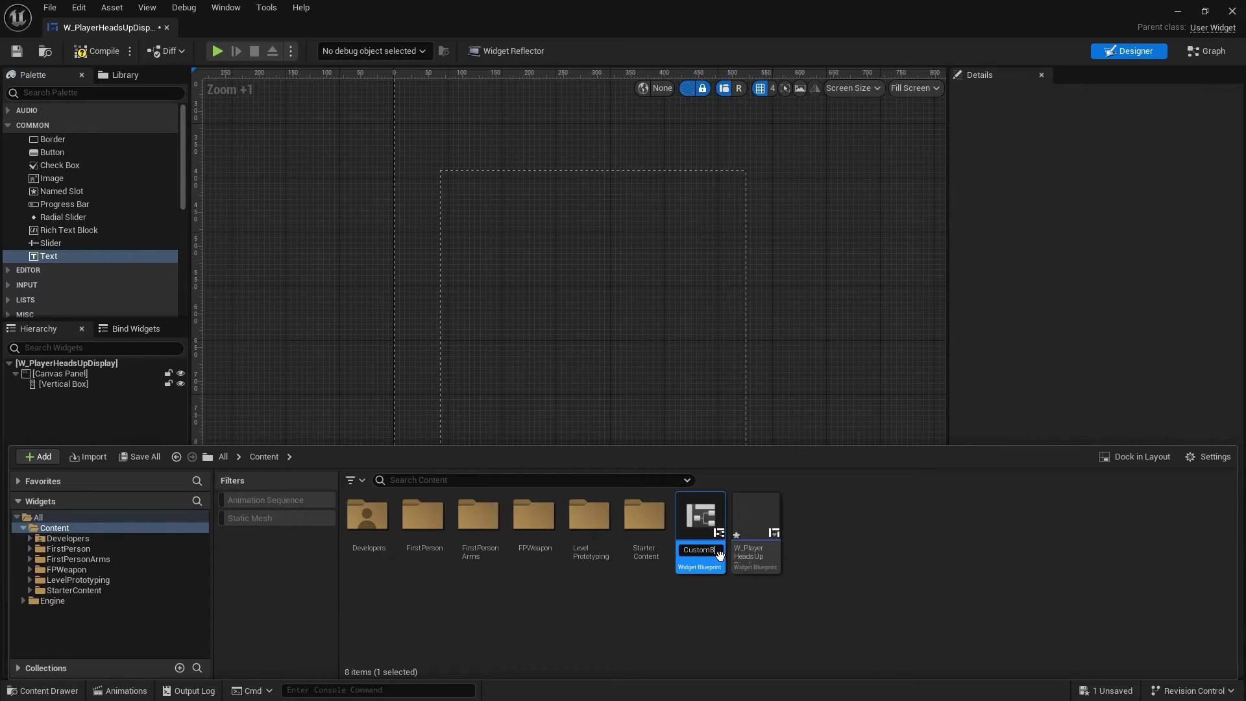
key("Return")
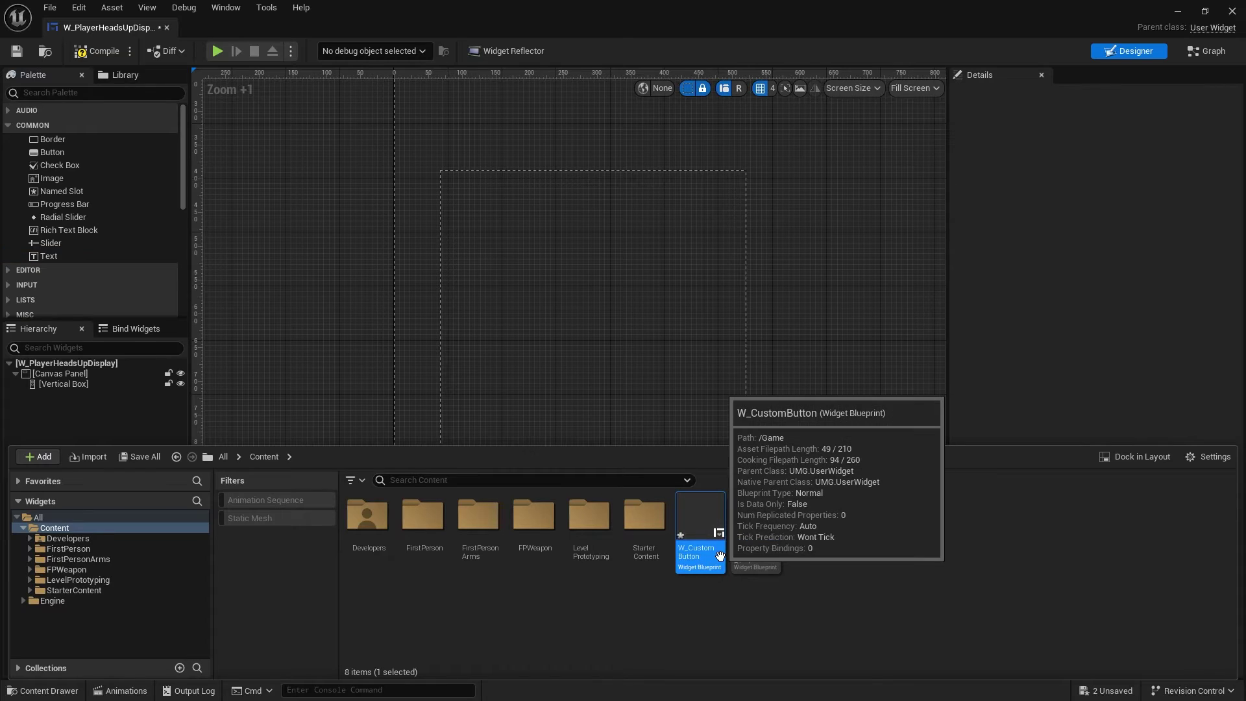
double_click(692, 521)
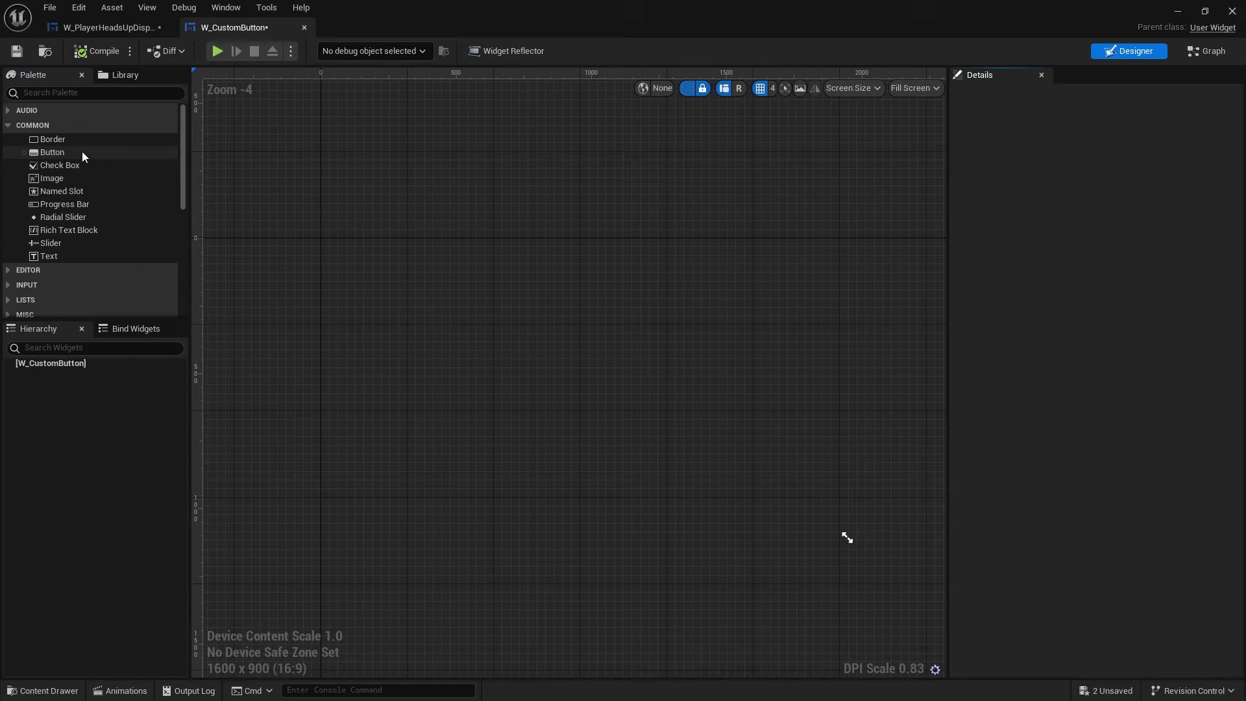
Add a Button as the root of W_CustomButton and nest a Horizontal Box inside it
left_click_drag(45, 150, 74, 364)
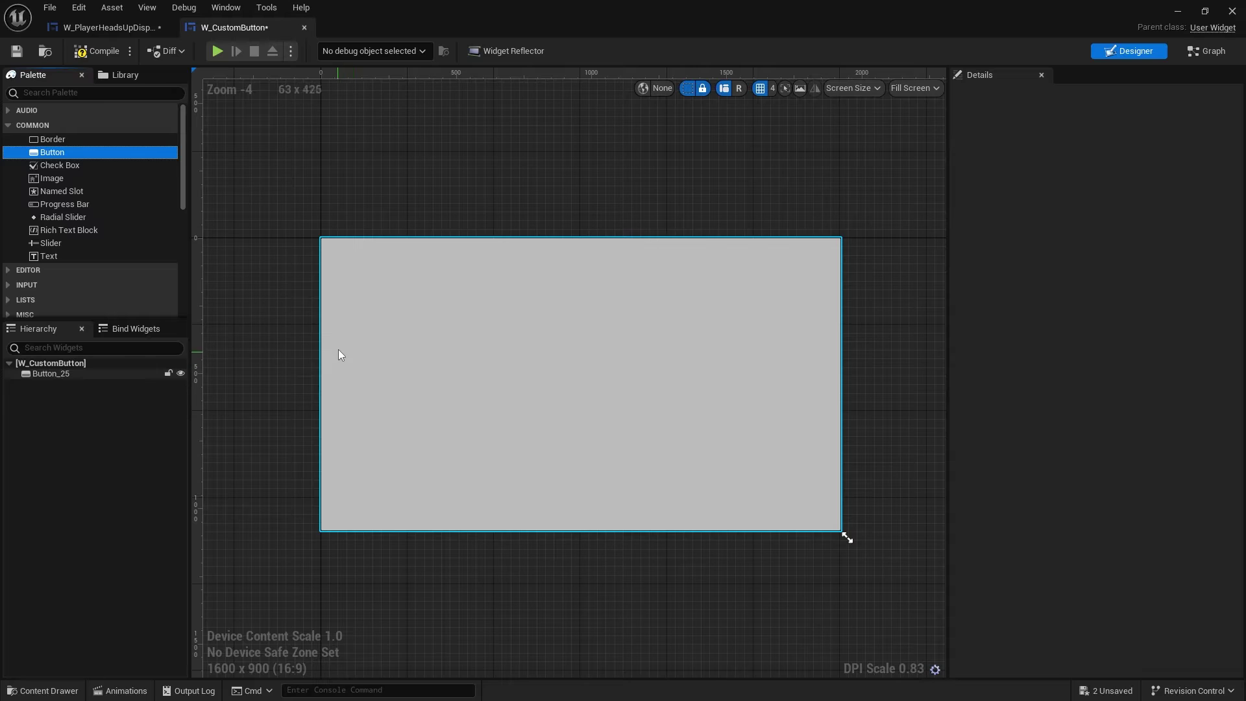
left_click(84, 92)
type("box")
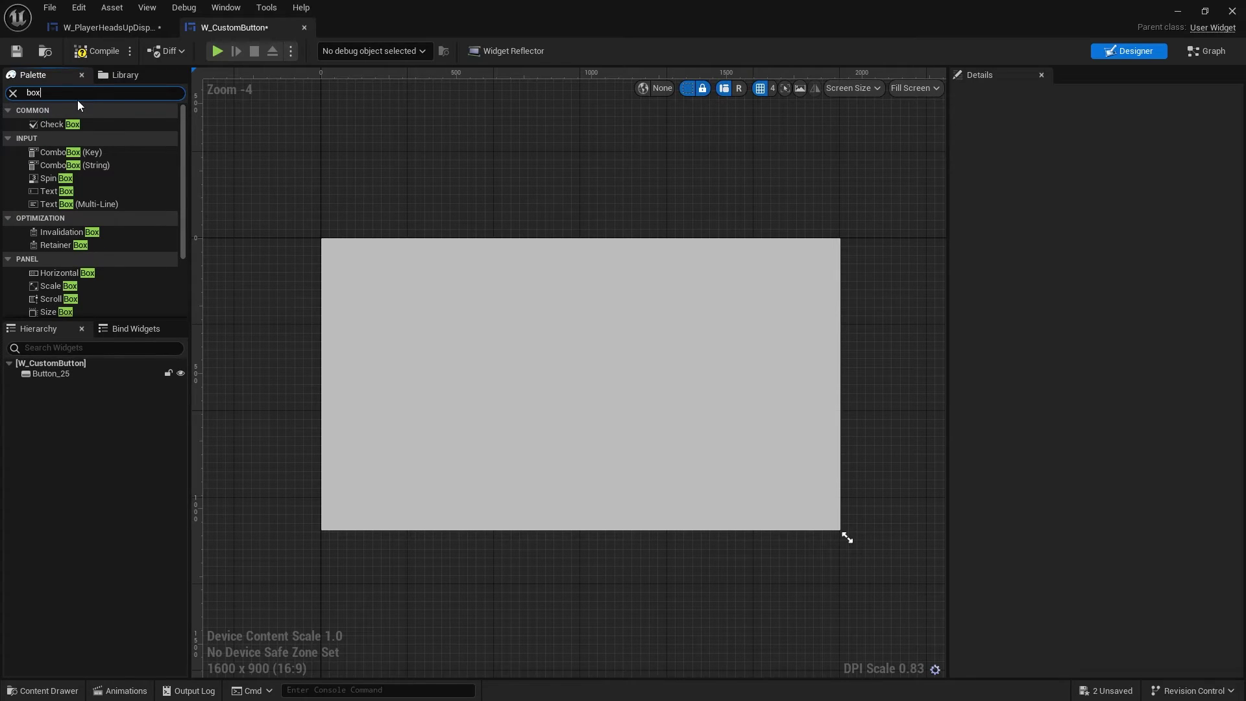
left_click(80, 273)
left_click_drag(80, 273, 52, 373)
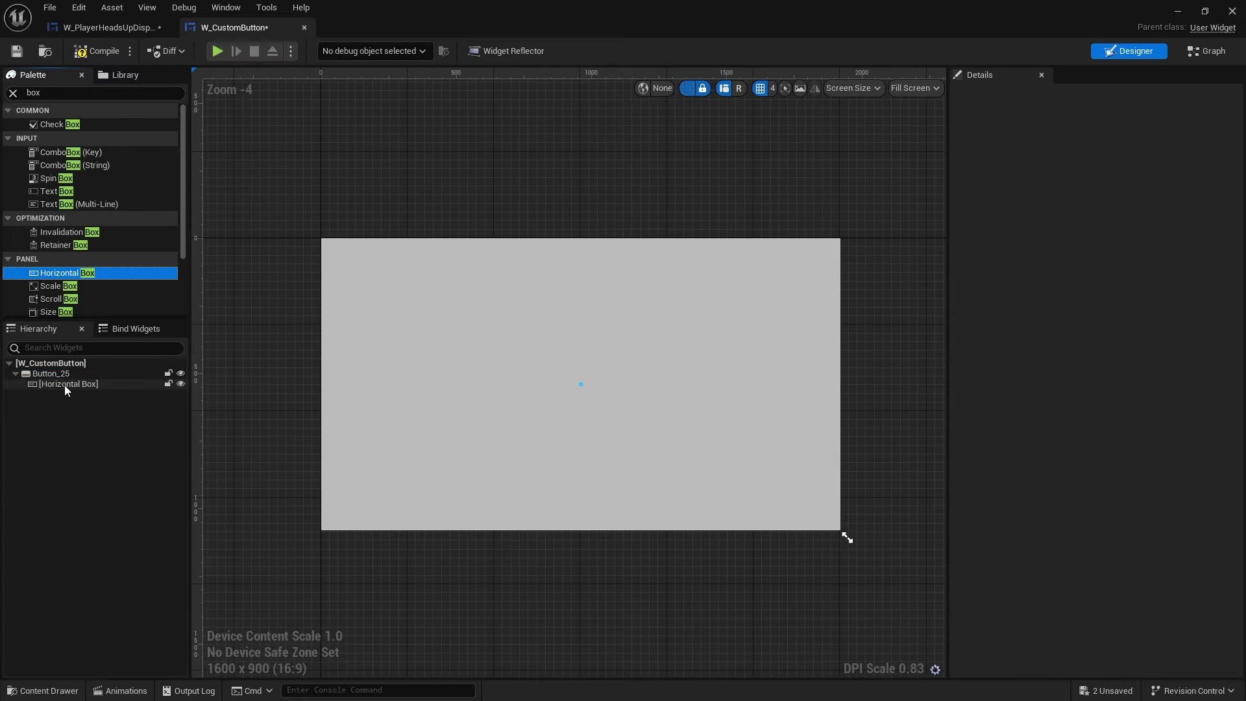
left_click(64, 384)
Place a Border and, after it, a Text block inside the Horizontal Box
left_click(13, 93)
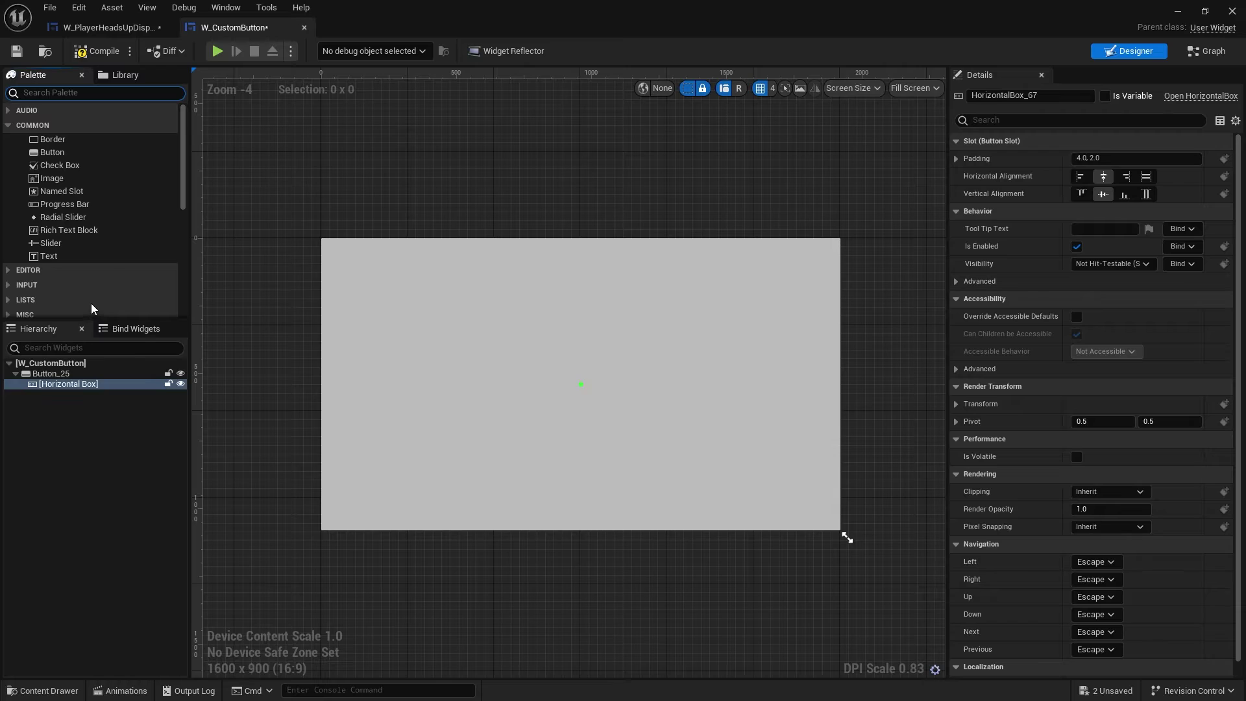
left_click_drag(49, 139, 84, 387)
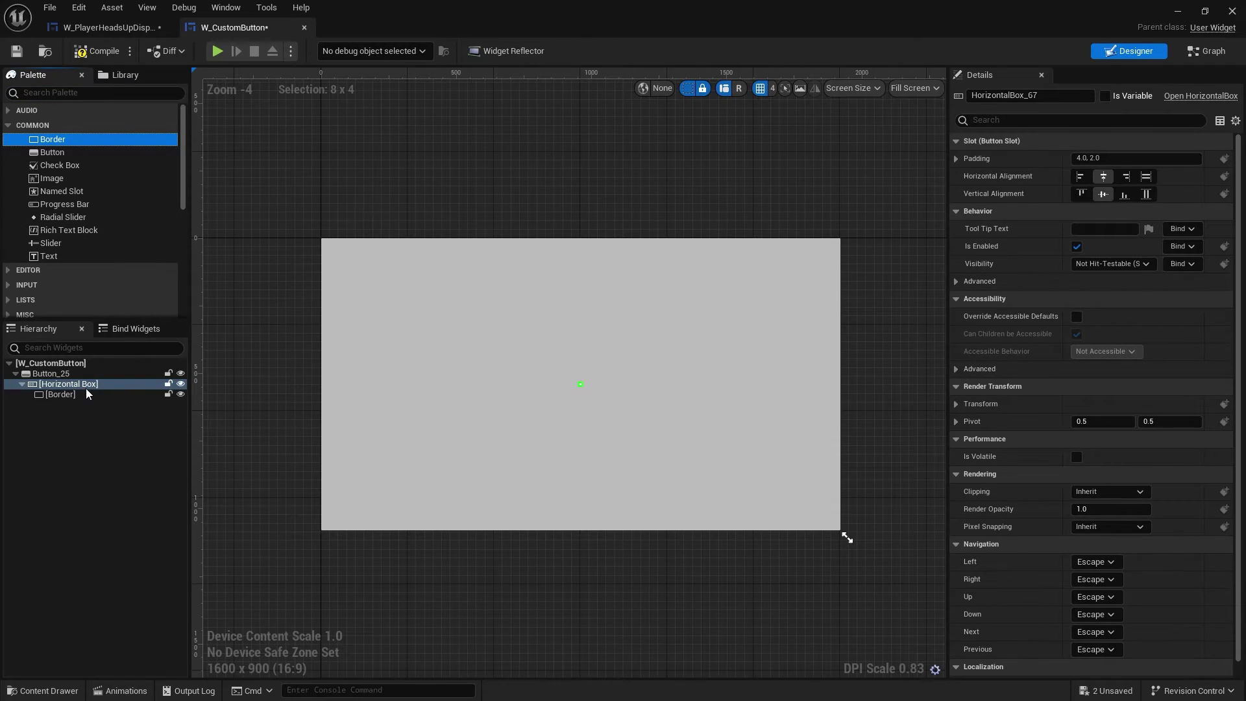
left_click(88, 394)
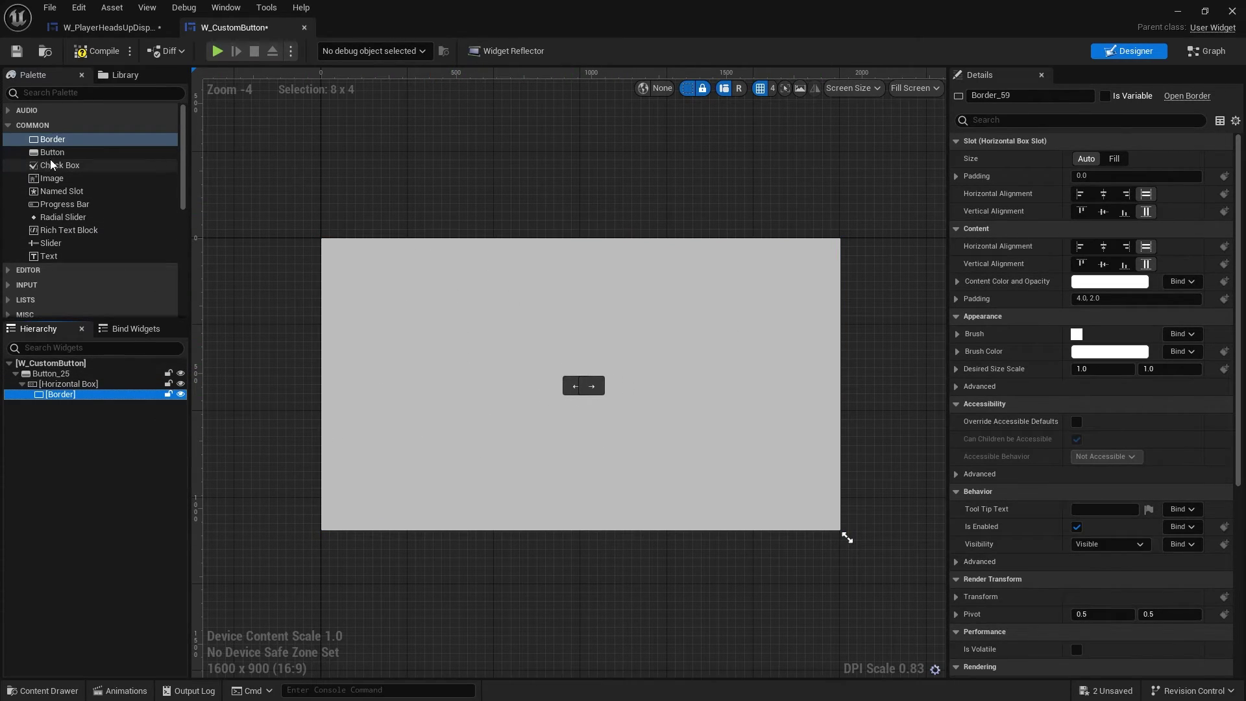
left_click_drag(49, 257, 83, 393)
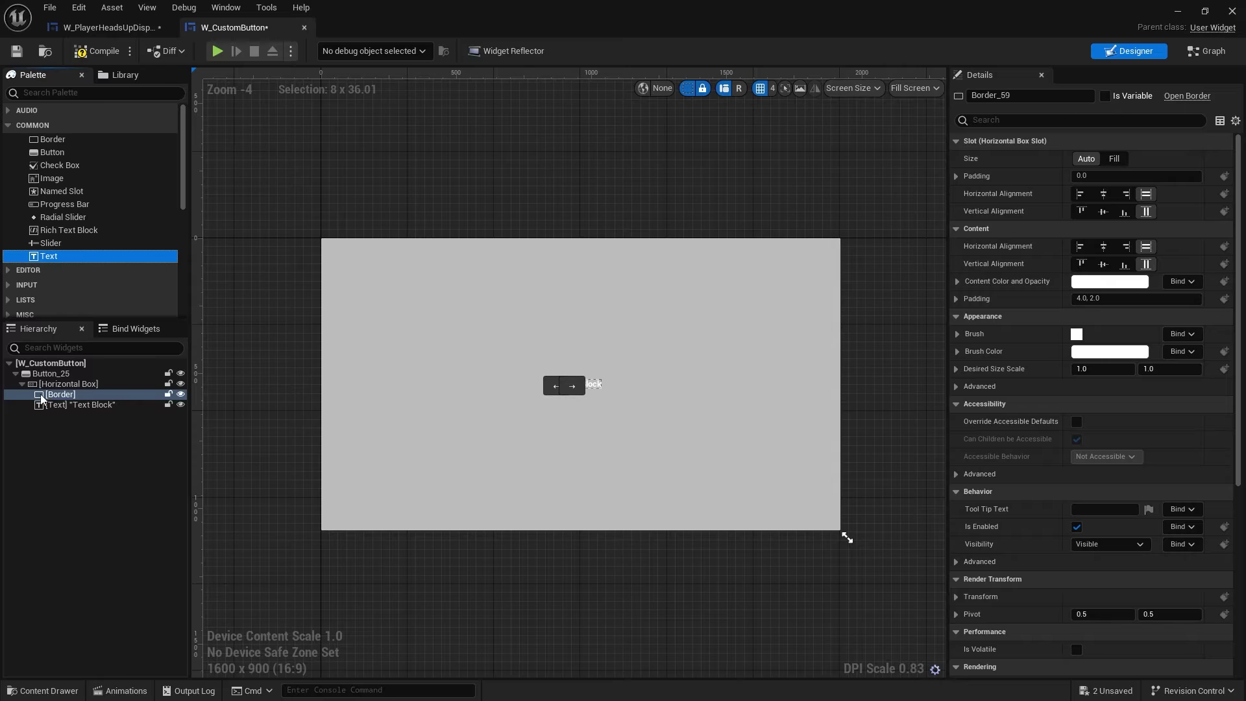
Set the Horizontal Box's horizontal alignment to fill the full width of the button
left_click(74, 385)
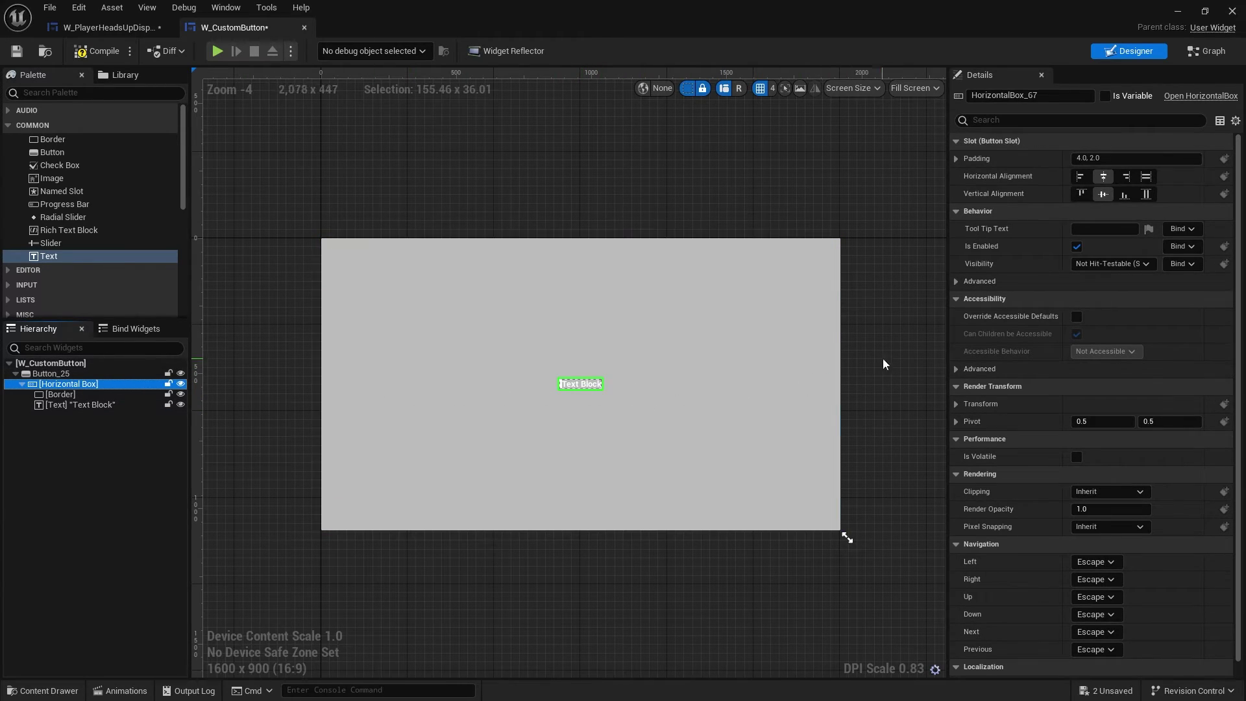
left_click(1147, 177)
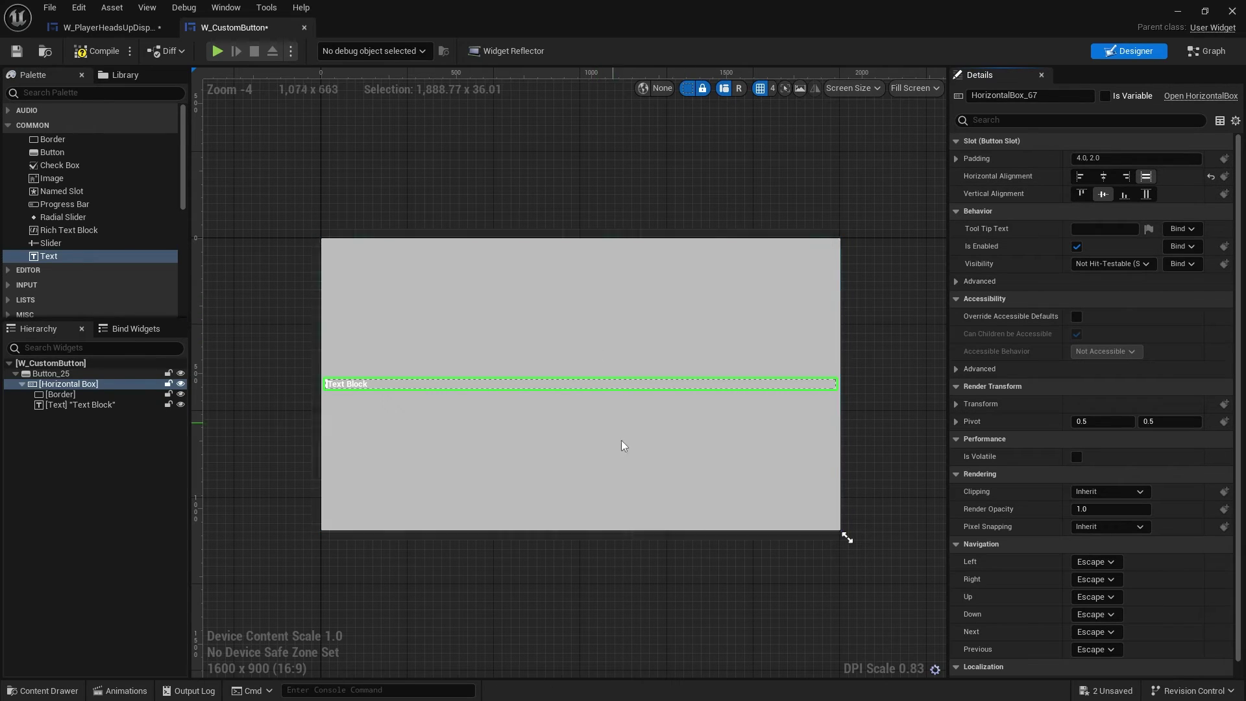
right_click_drag(623, 445, 470, 303)
scroll(454, 273, "up", 9)
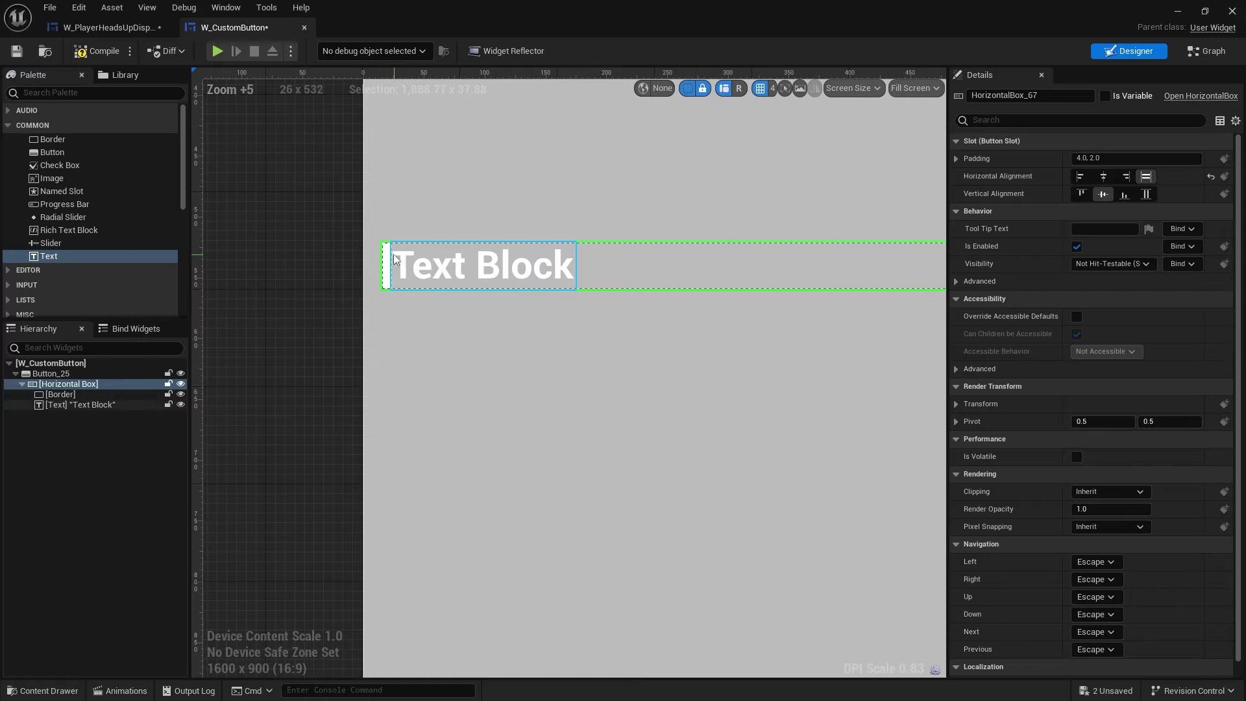
scroll(589, 345, "down", 7)
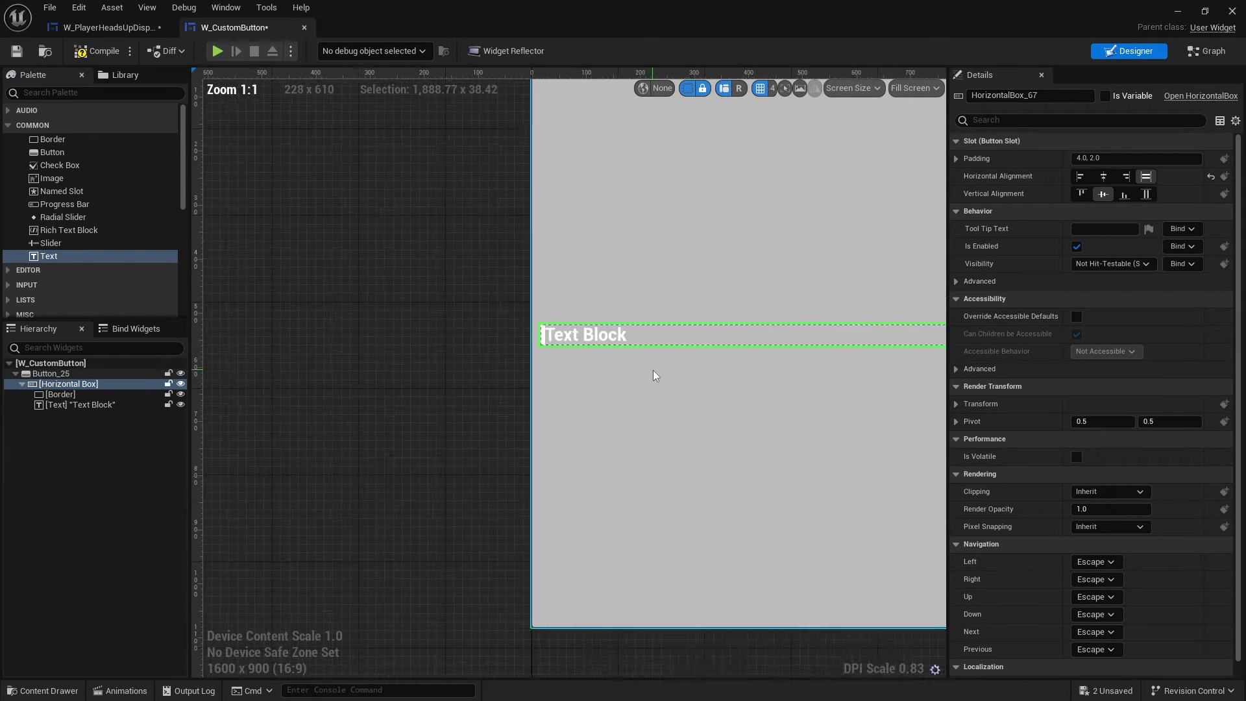
scroll(764, 379, "down", 3)
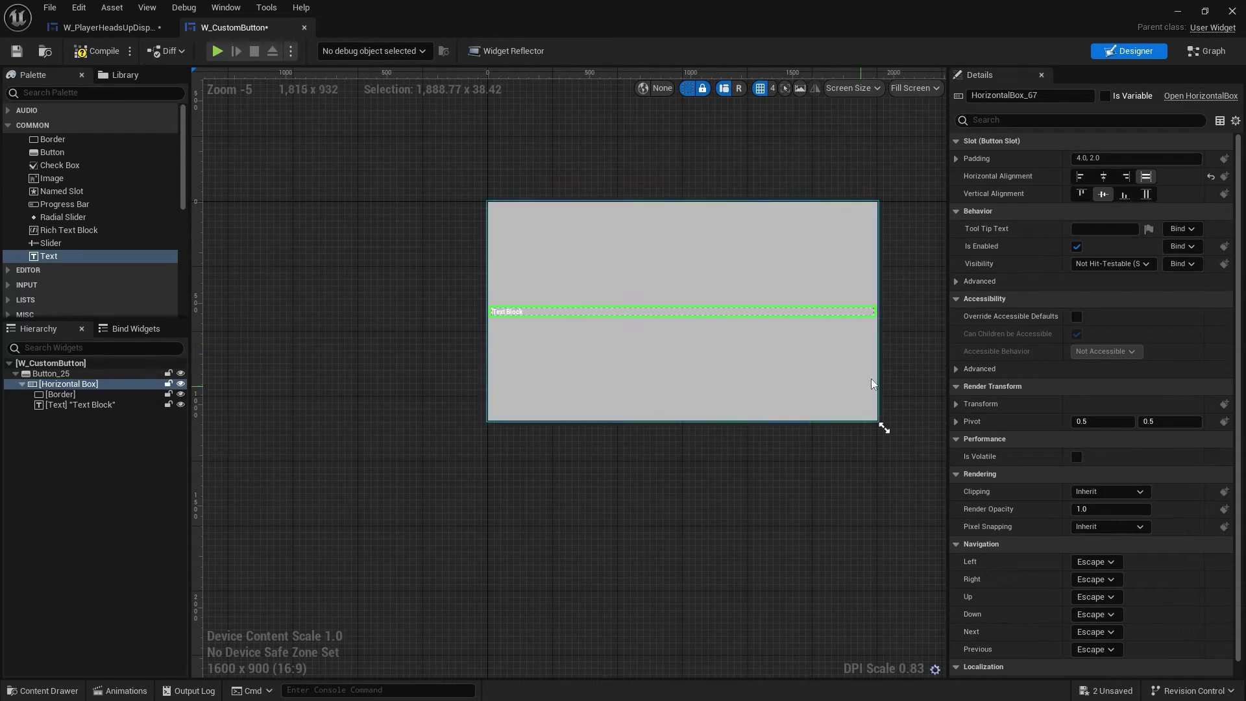
right_click_drag(604, 337, 549, 343)
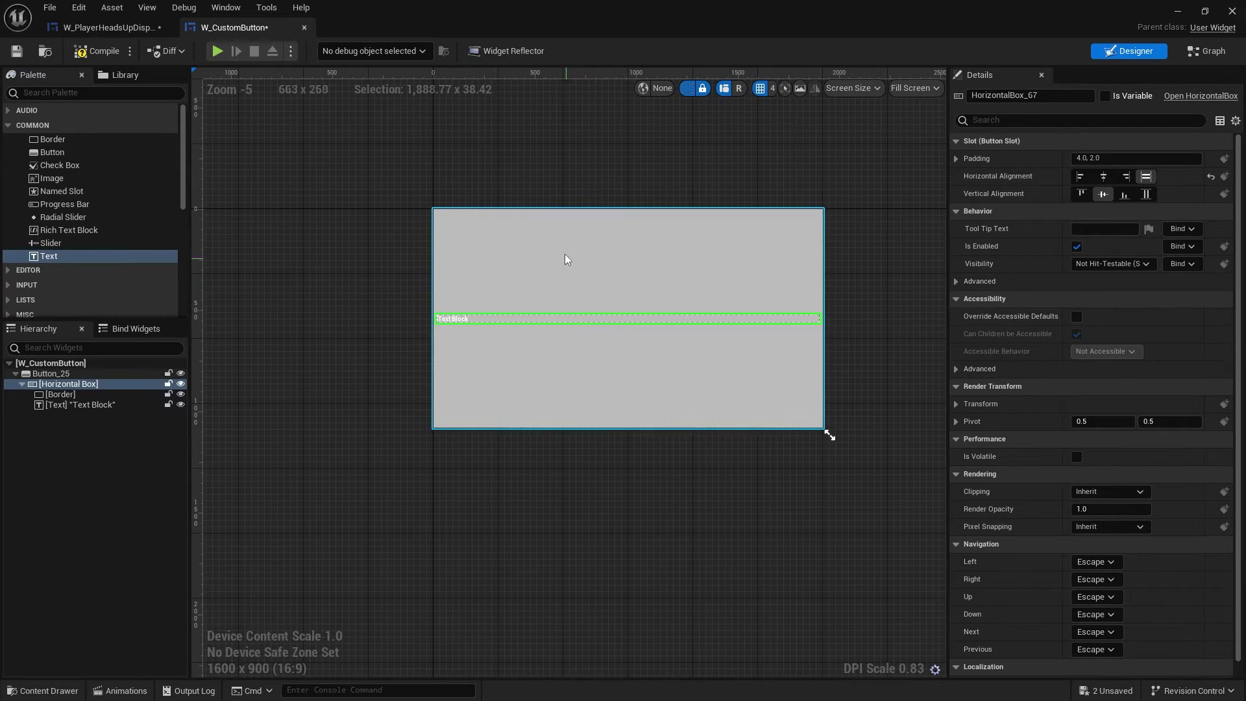
Switch the designer's preview sizing to Desired on Screen and reopen the list of sizing modes
left_click(917, 89)
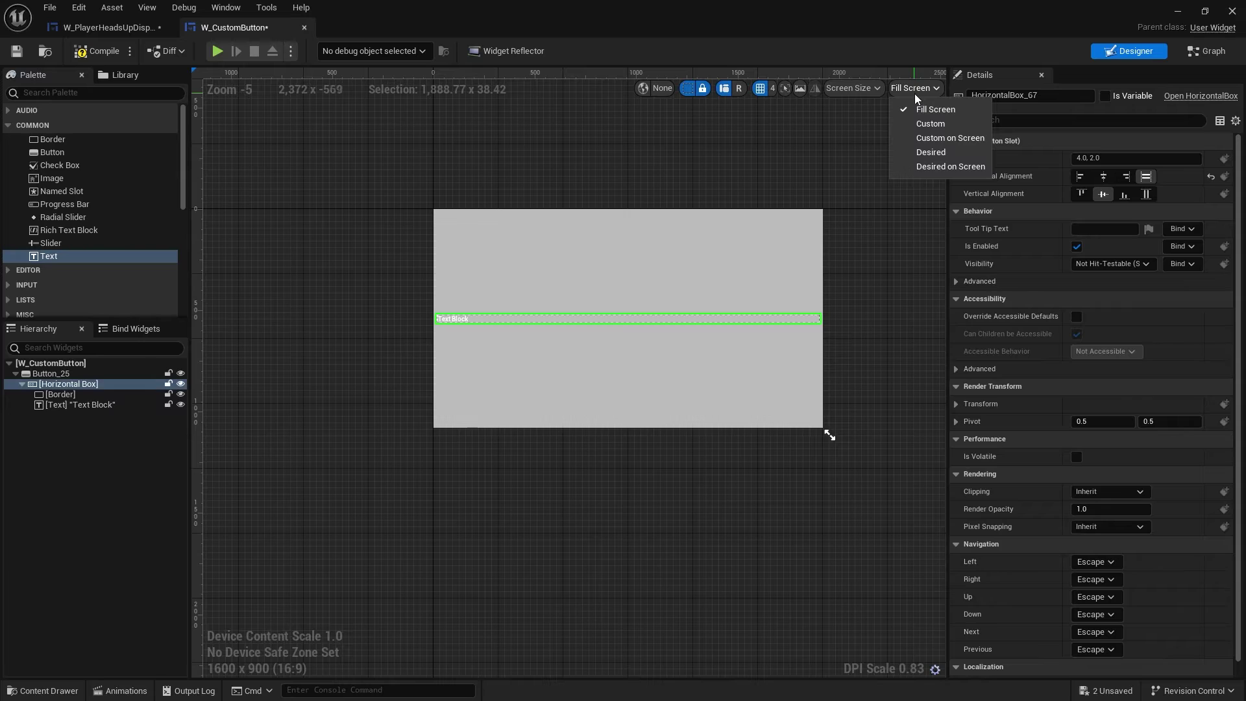
left_click(961, 167)
scroll(647, 350, "up", 7)
right_click_drag(522, 302, 506, 268)
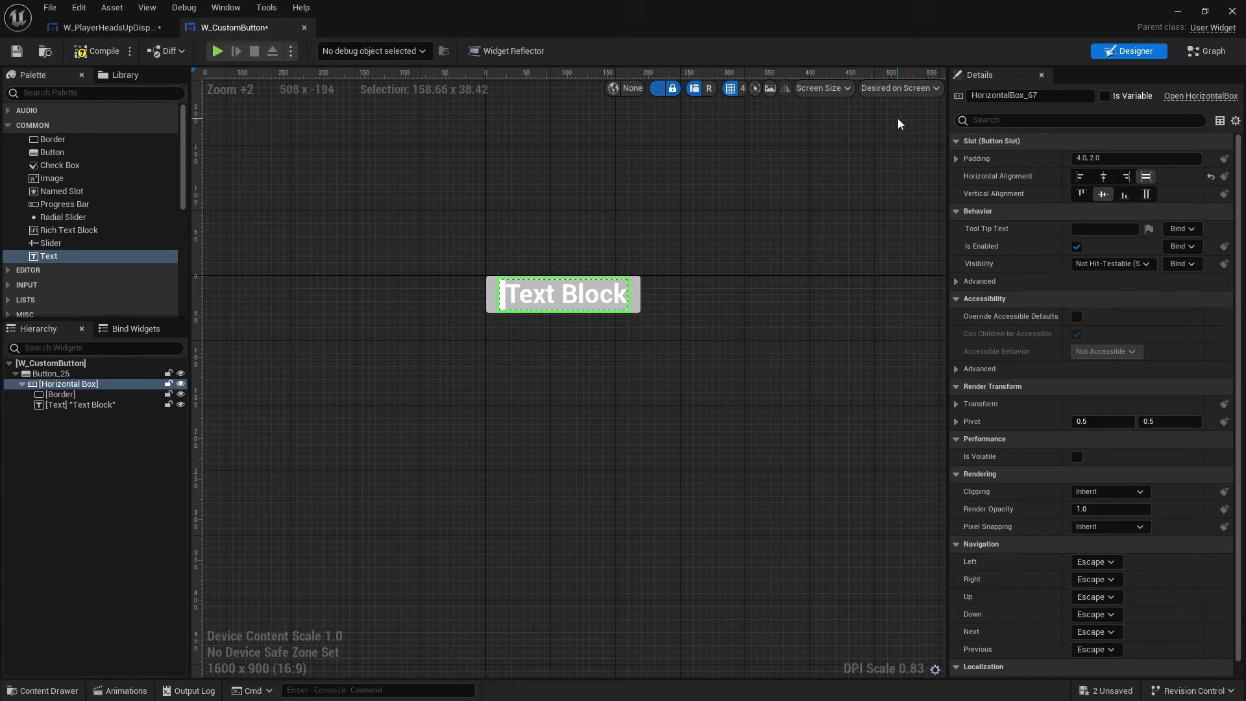
left_click(890, 92)
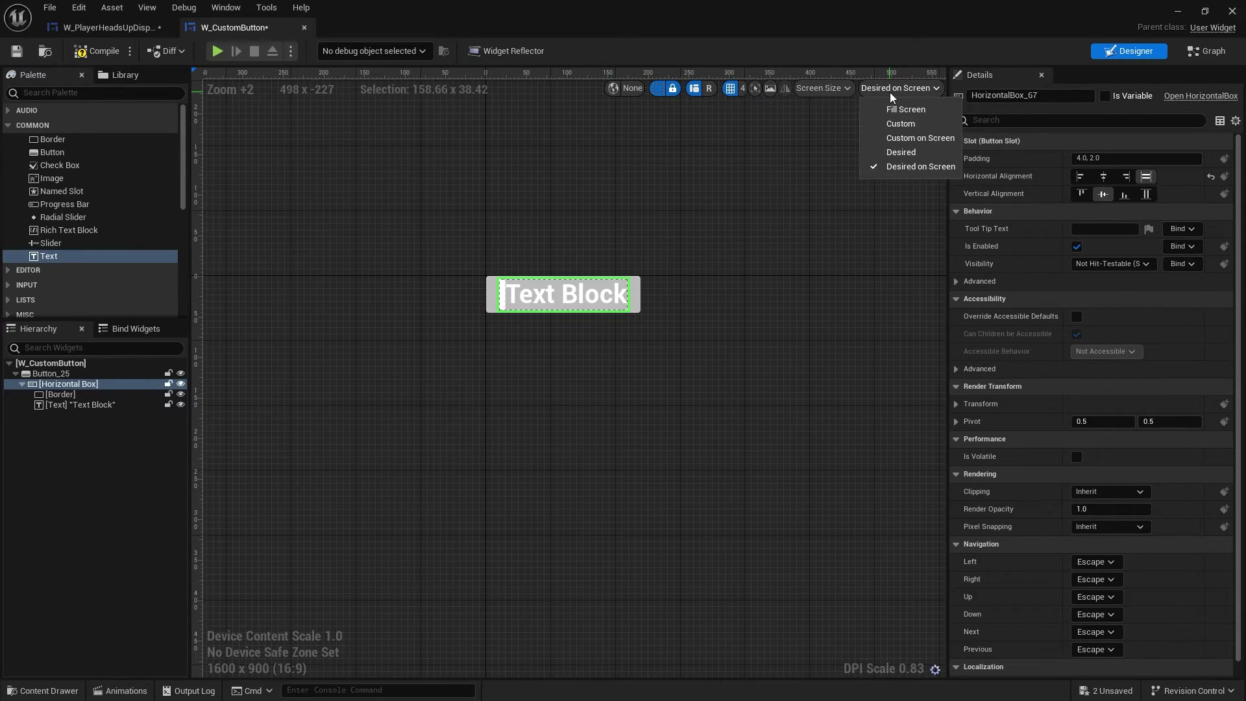
Switch the designer's preview sizing to Custom on Screen and set its width to 300
left_click(925, 139)
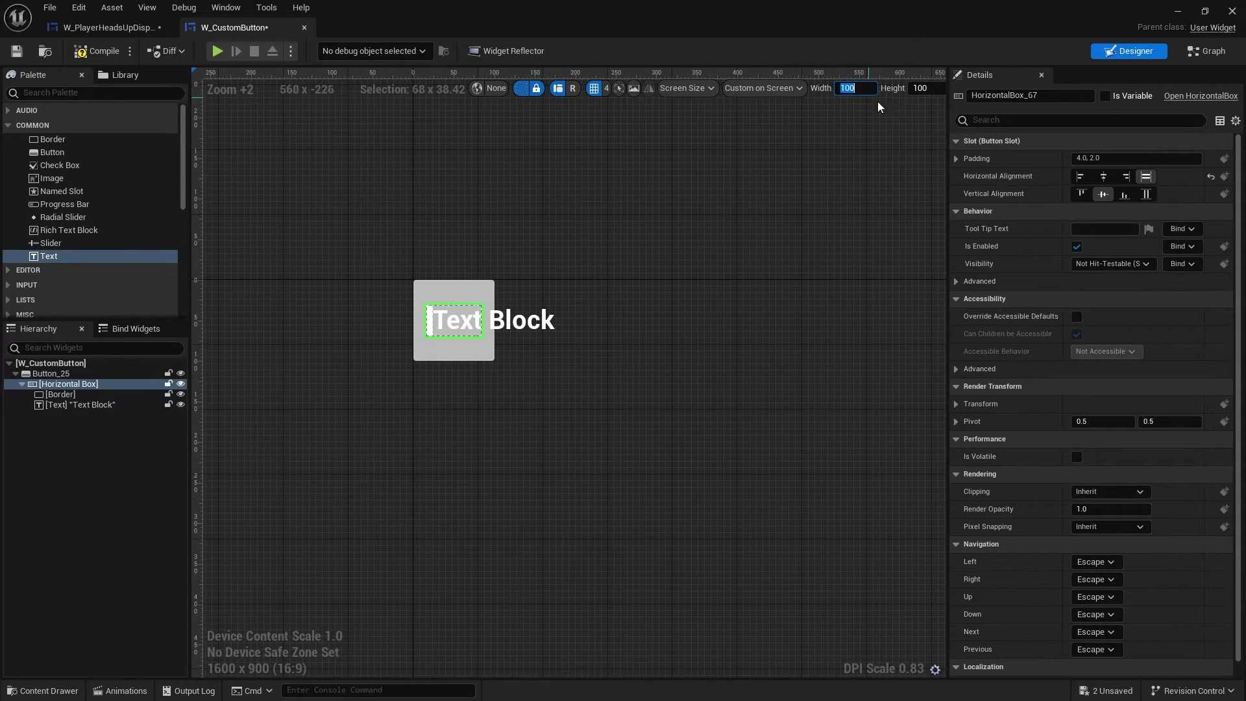
key("Return")
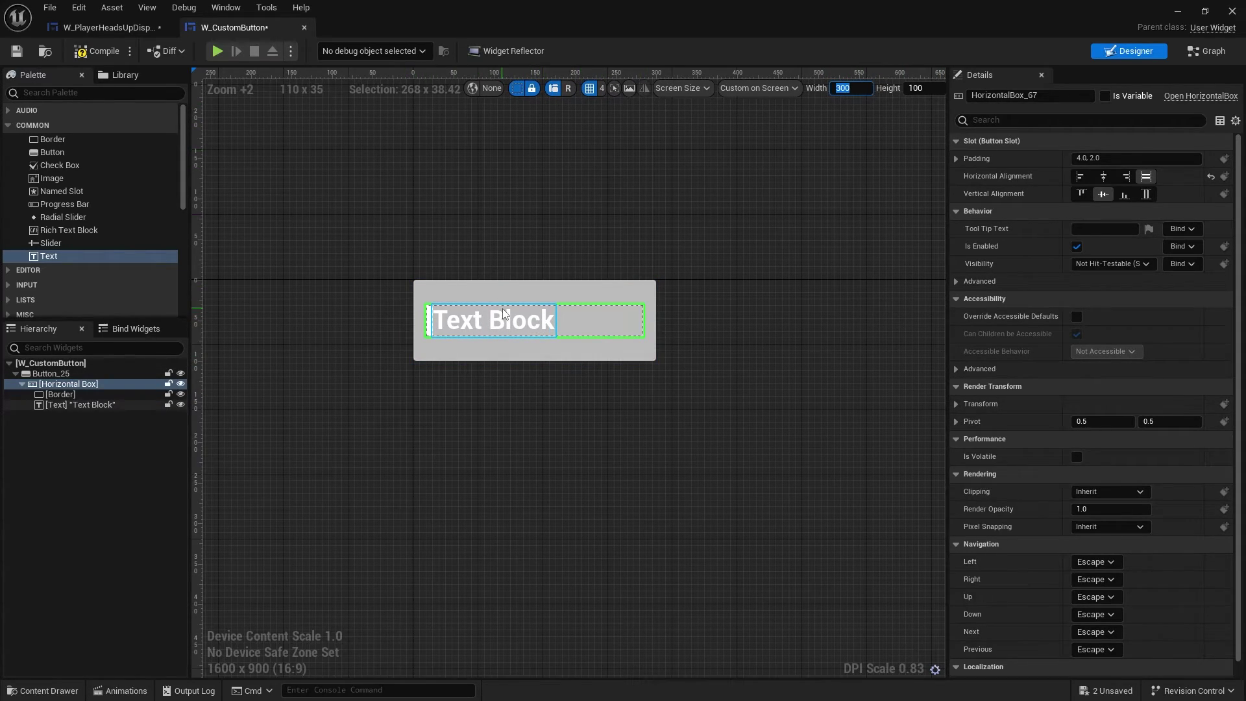
left_click(65, 395)
right_click_drag(465, 378, 412, 323)
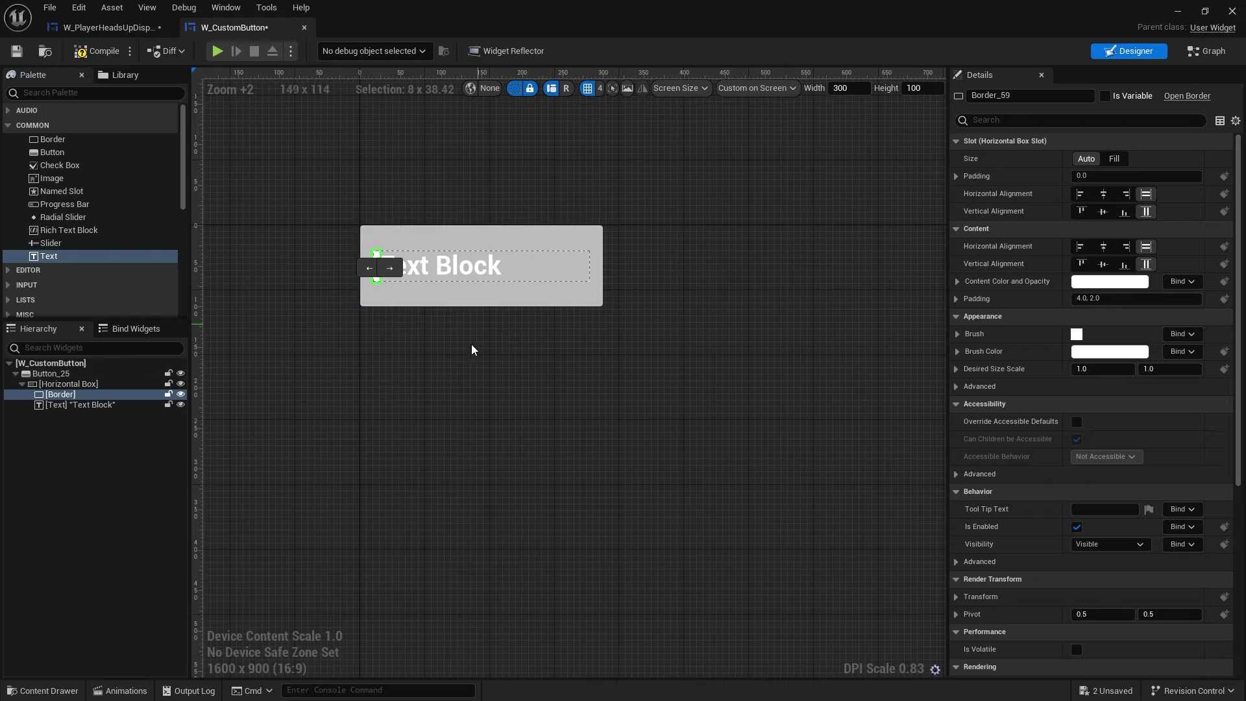
right_click_drag(472, 344, 515, 338)
Make the root button's background colour fully transparent by setting its alpha to 0
left_click(476, 229)
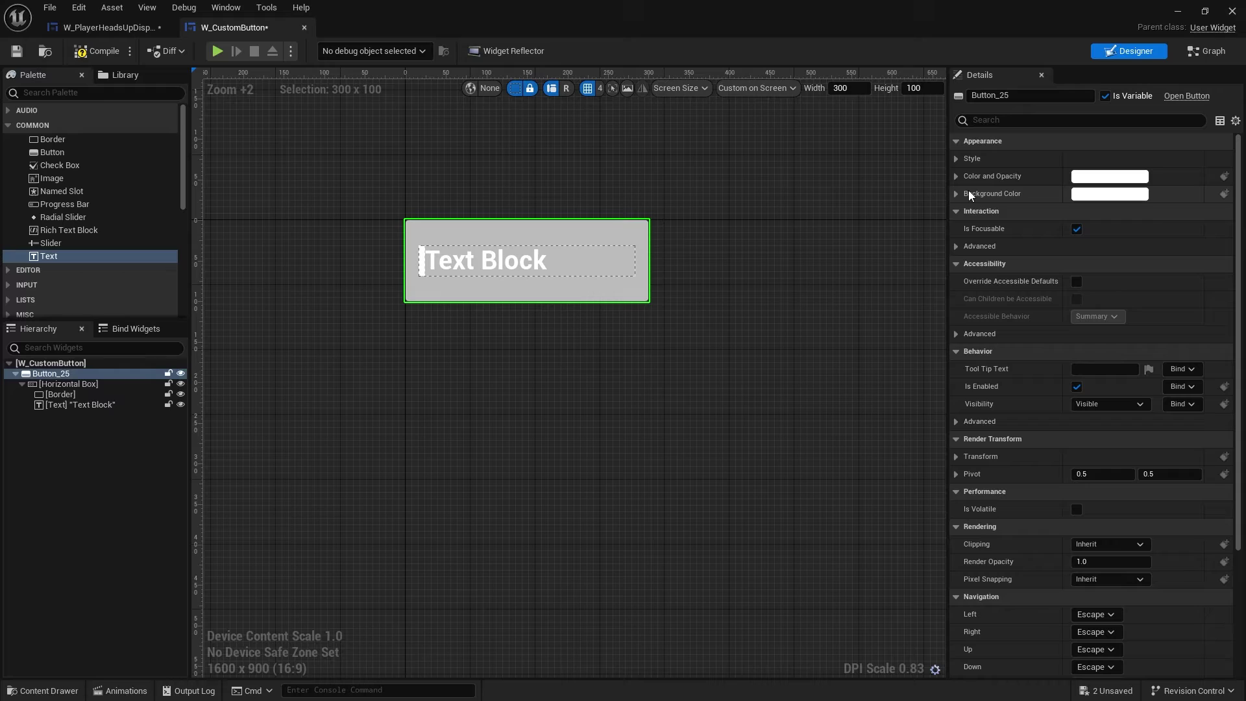
left_click(1091, 194)
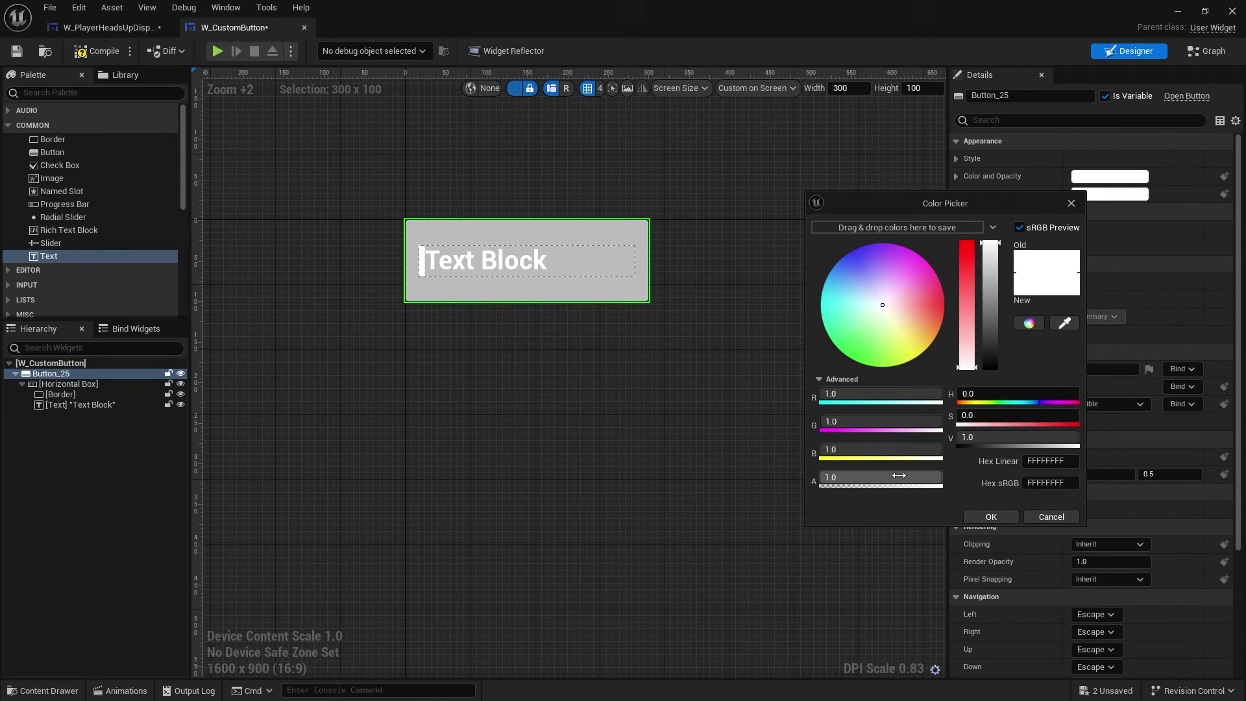
left_click_drag(897, 477, 822, 478)
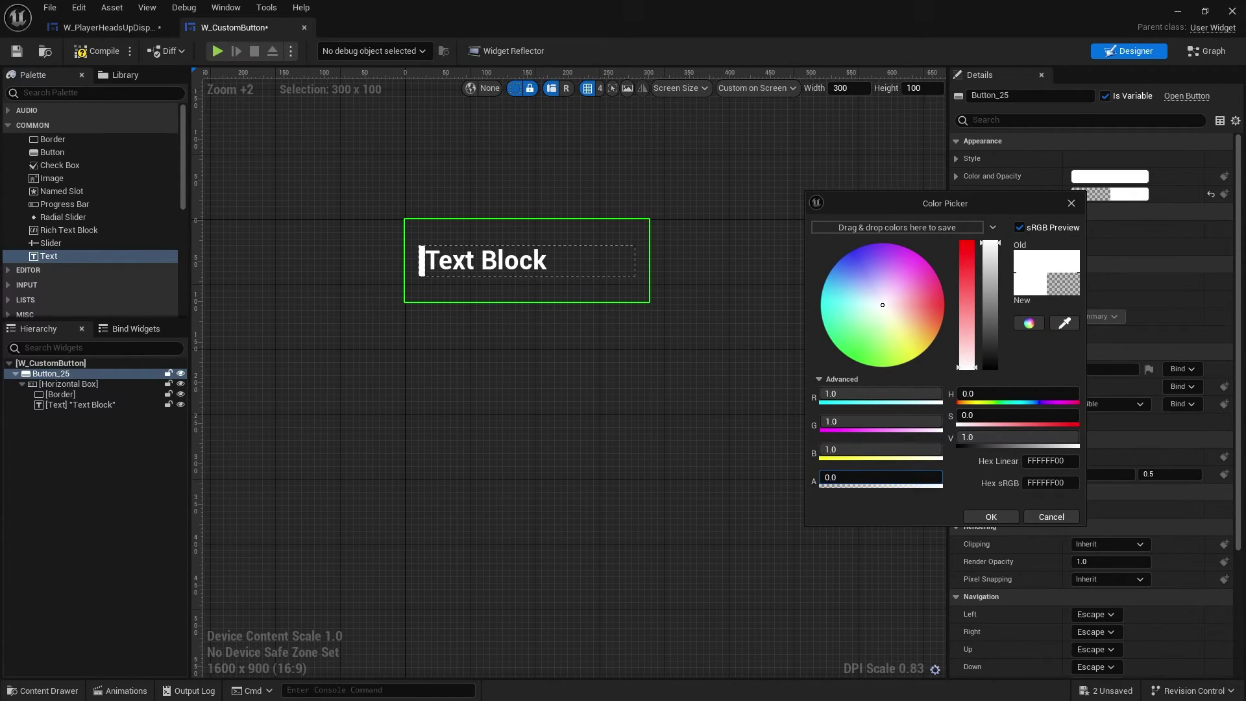
left_click(1004, 516)
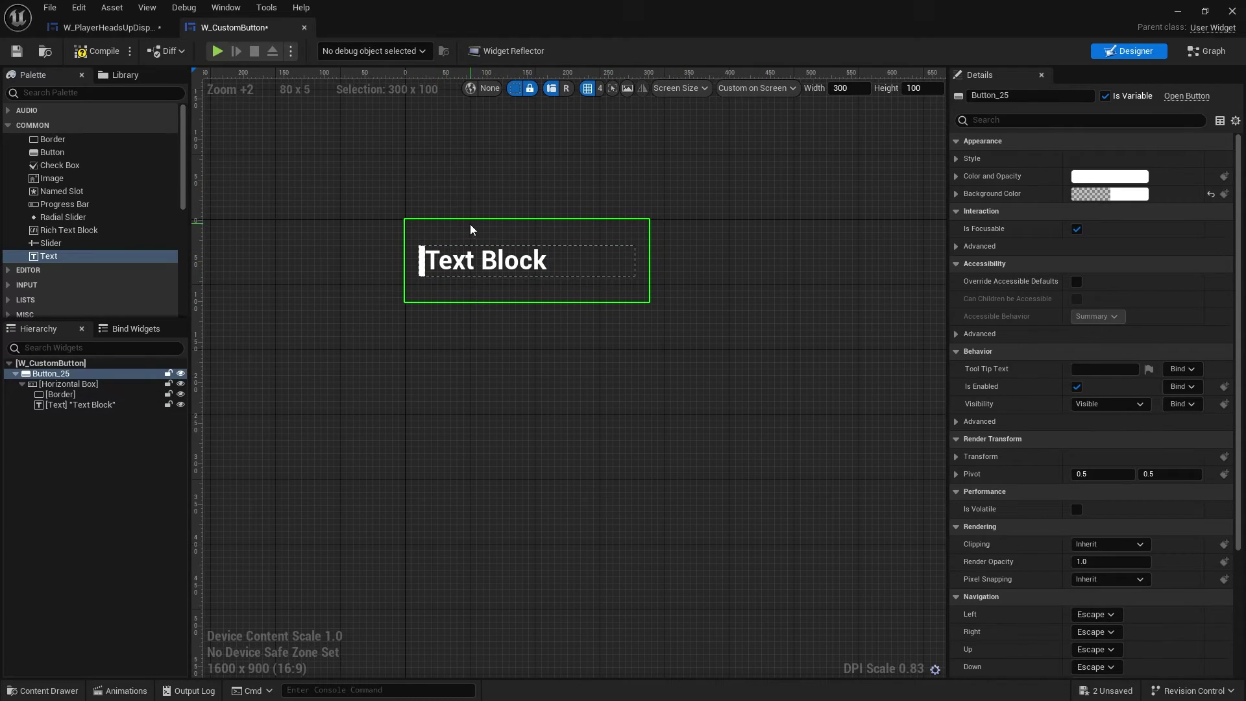
Center the Border both vertically and horizontally within its Horizontal Box slot
left_click(60, 394)
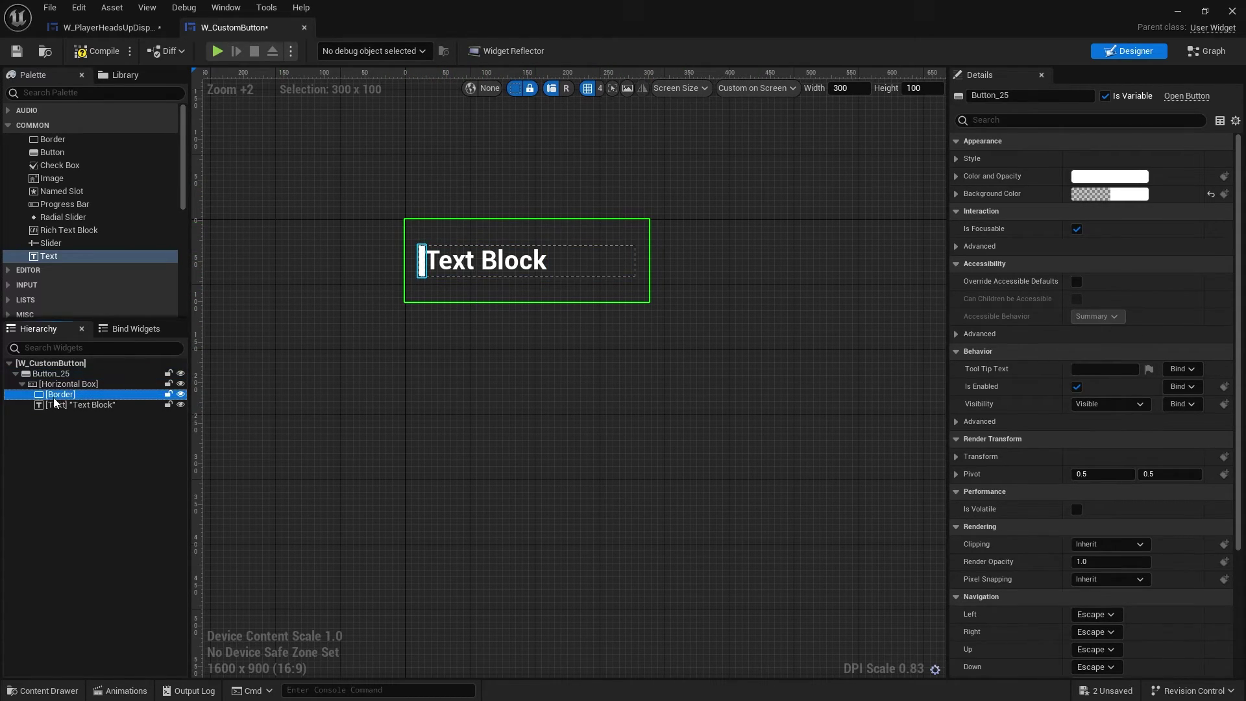
scroll(530, 262, "up", 6)
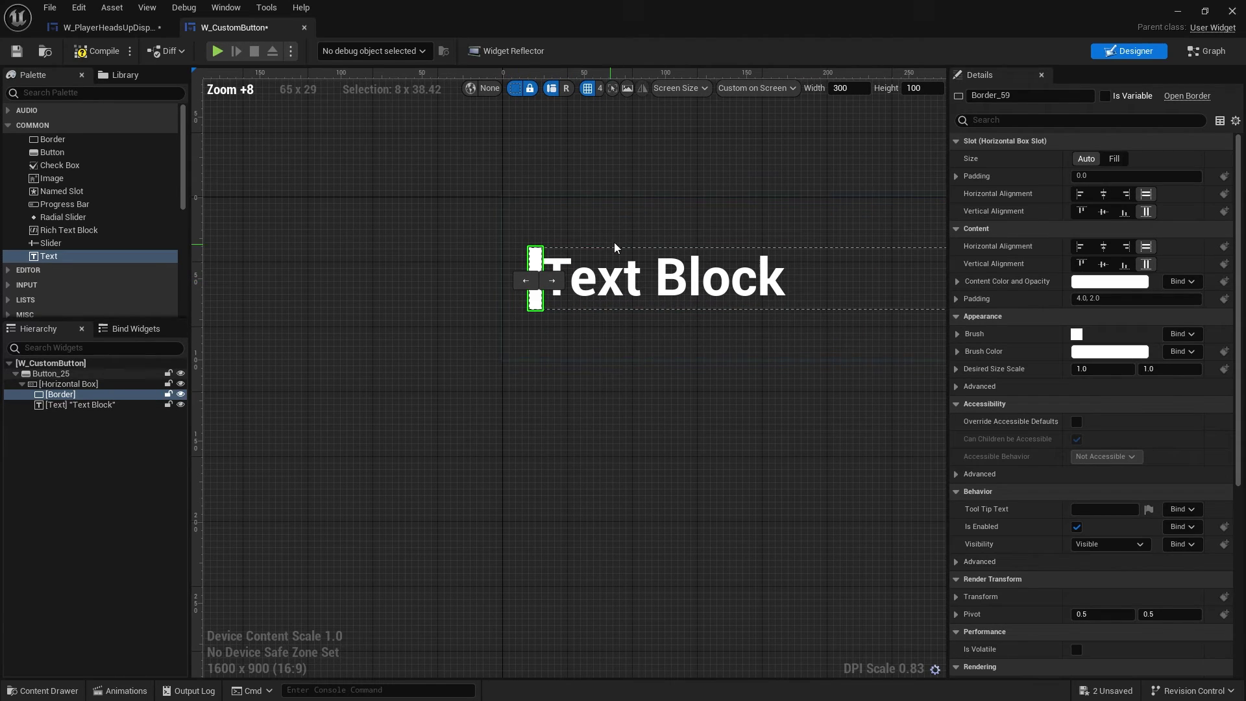
right_click_drag(586, 322, 509, 325)
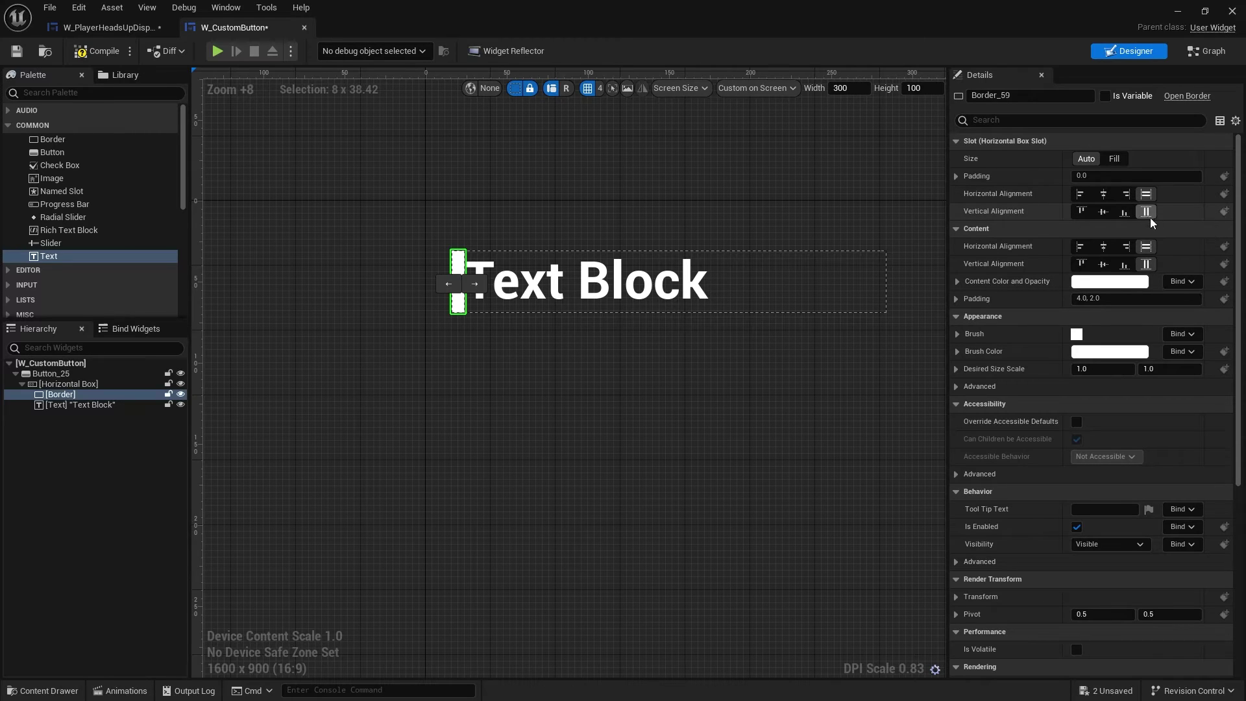
left_click(1104, 213)
left_click(1103, 194)
right_click_drag(515, 401, 535, 403)
scroll(526, 383, "up", 3)
left_click(519, 364)
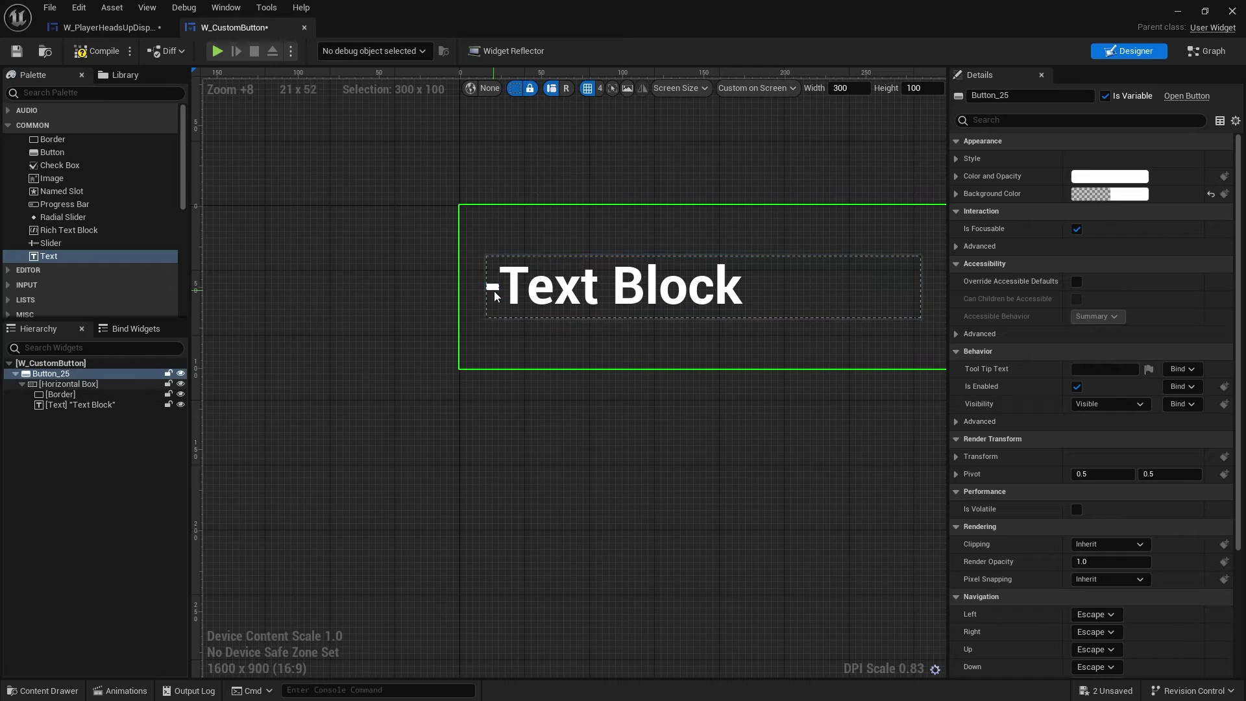
Set the Border's content padding to 15
scroll(497, 296, "up", 3)
scroll(497, 296, "up", 4)
left_click(457, 253)
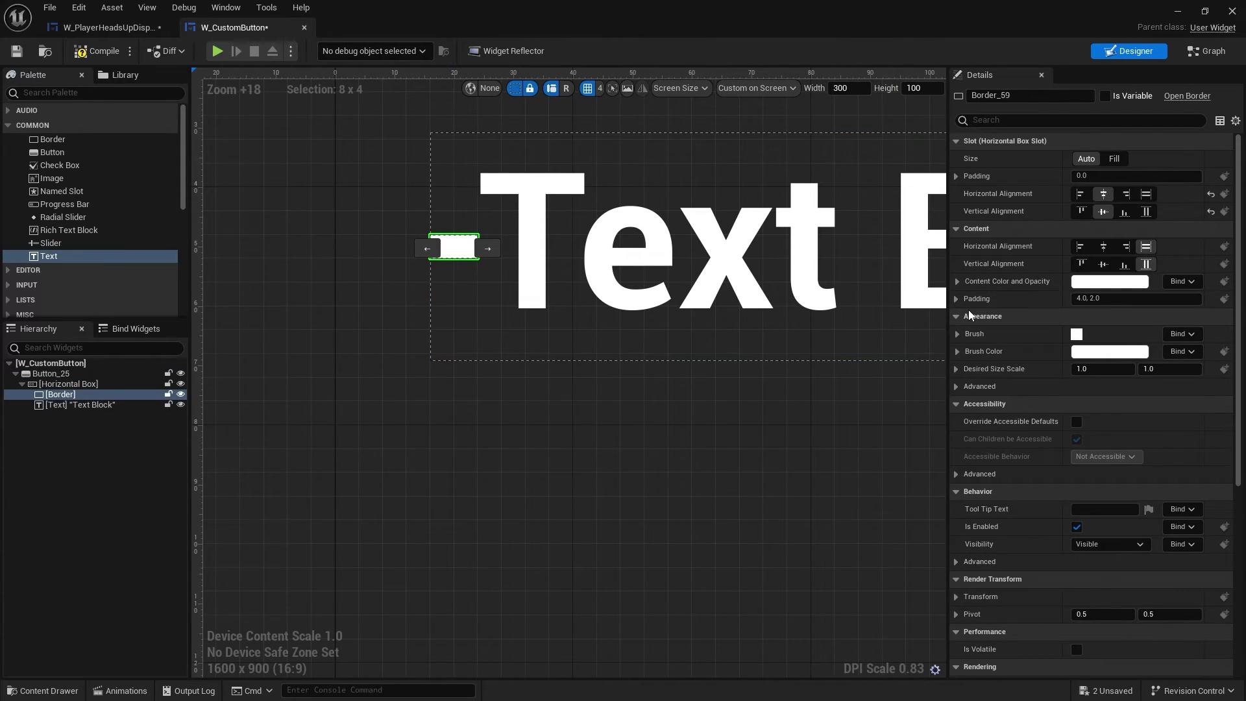
left_click(1103, 299)
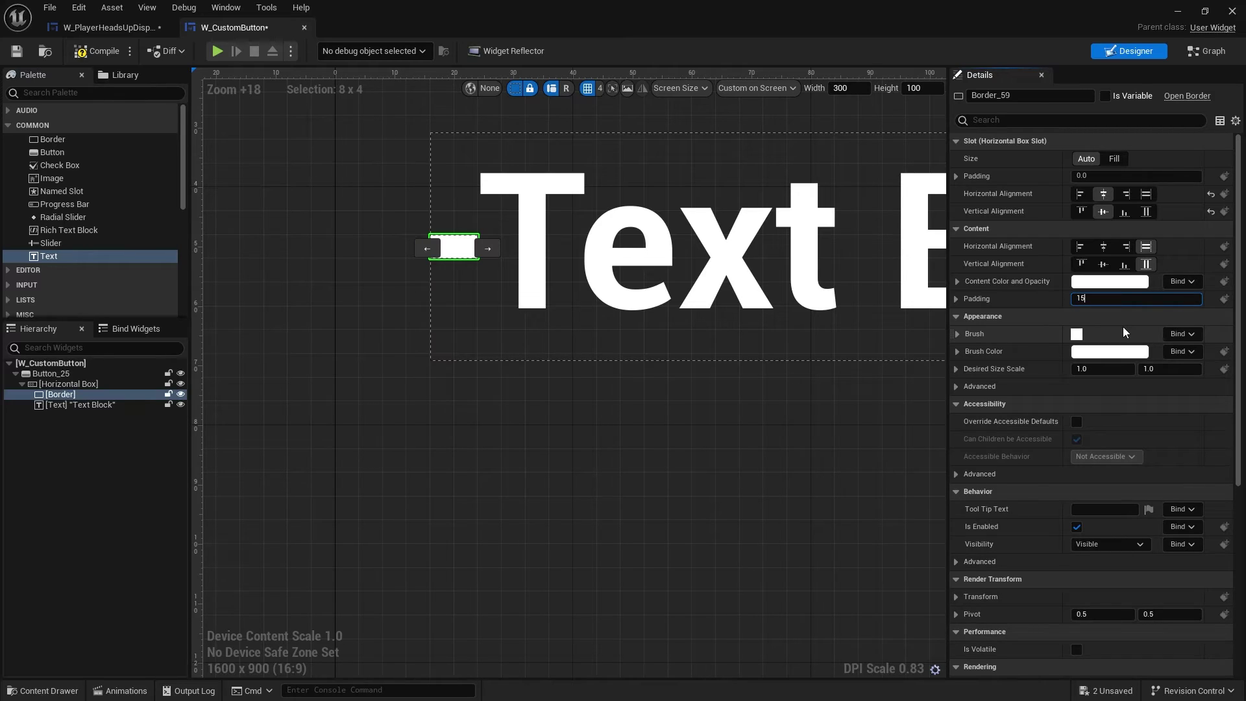
key("Return")
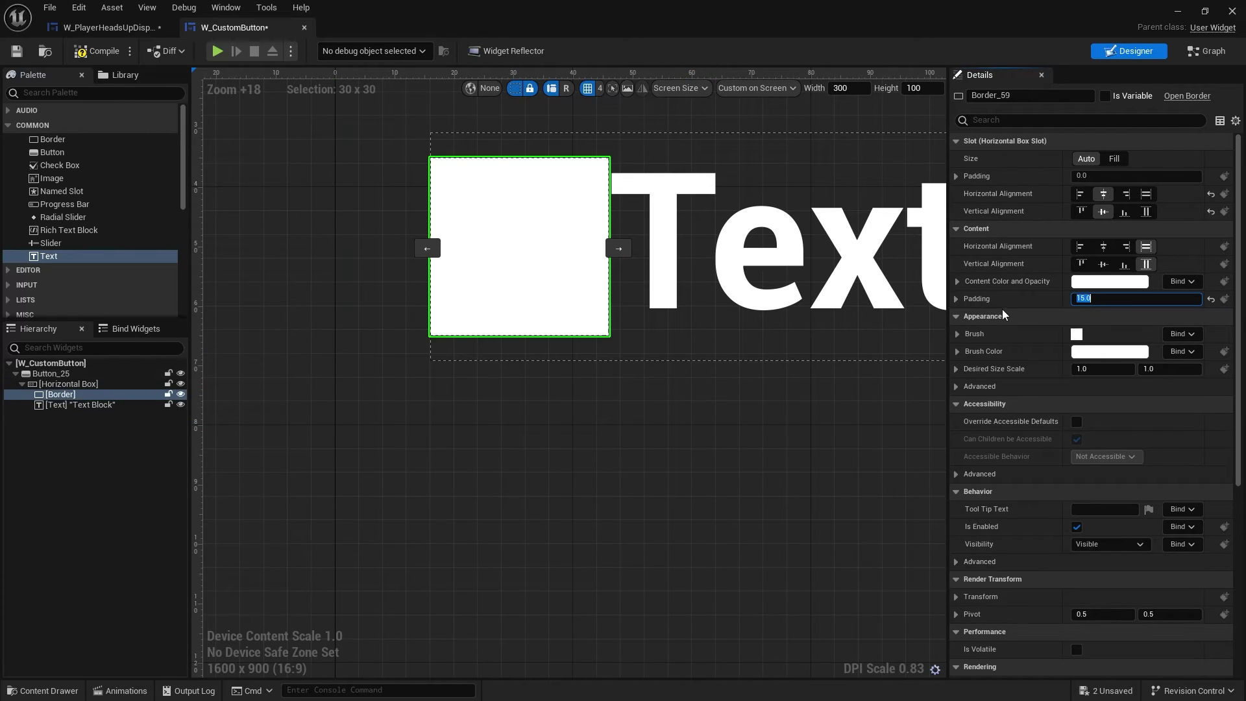
Set the Border's content padding to 10
scroll(551, 281, "down", 2)
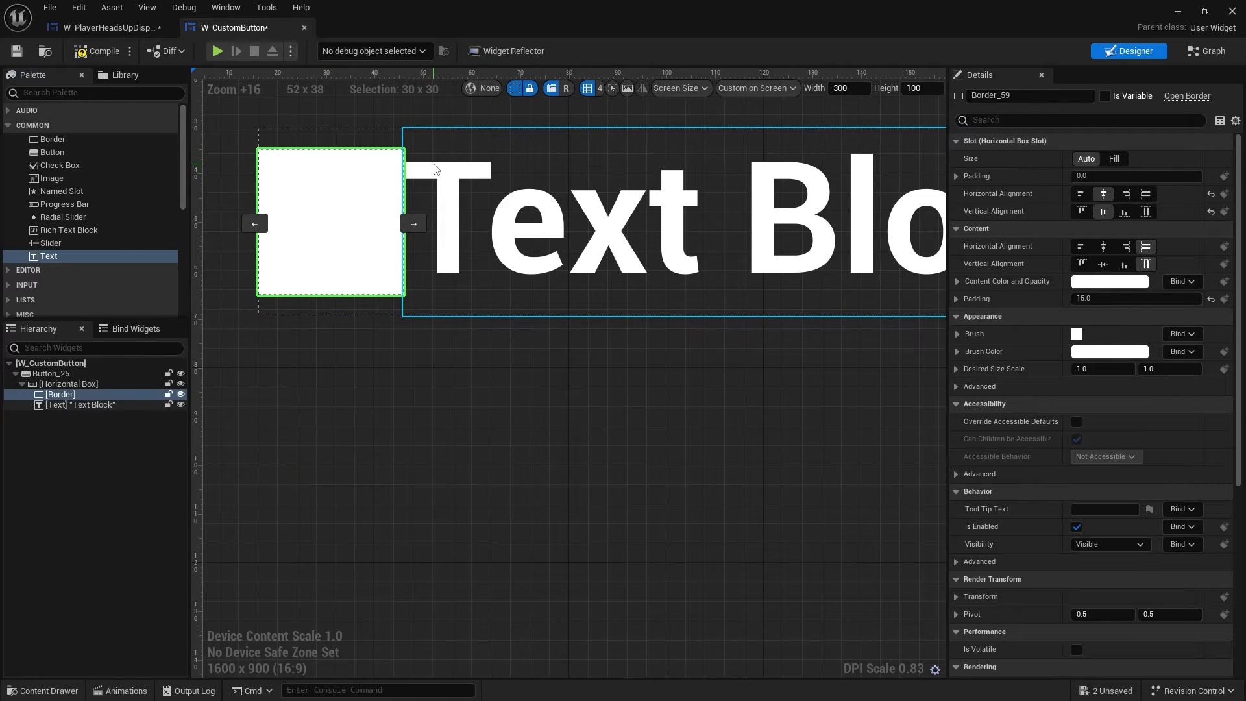
left_click(1093, 301)
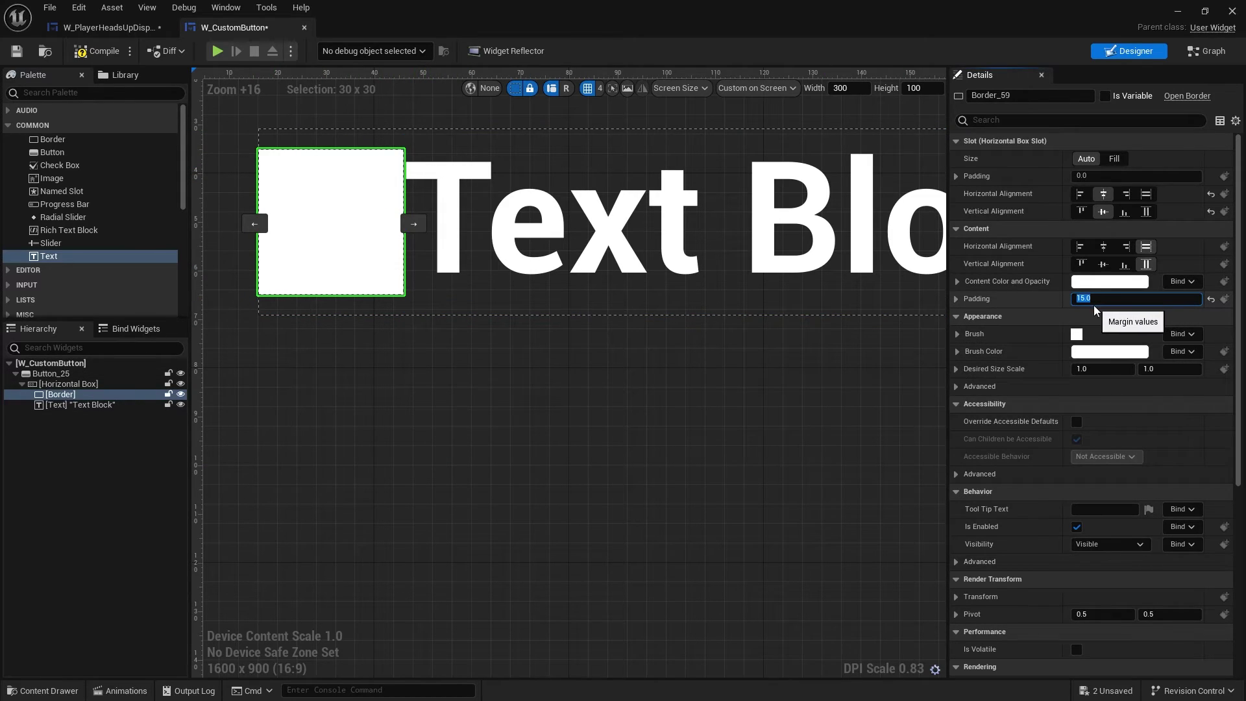
type("10")
key("Return")
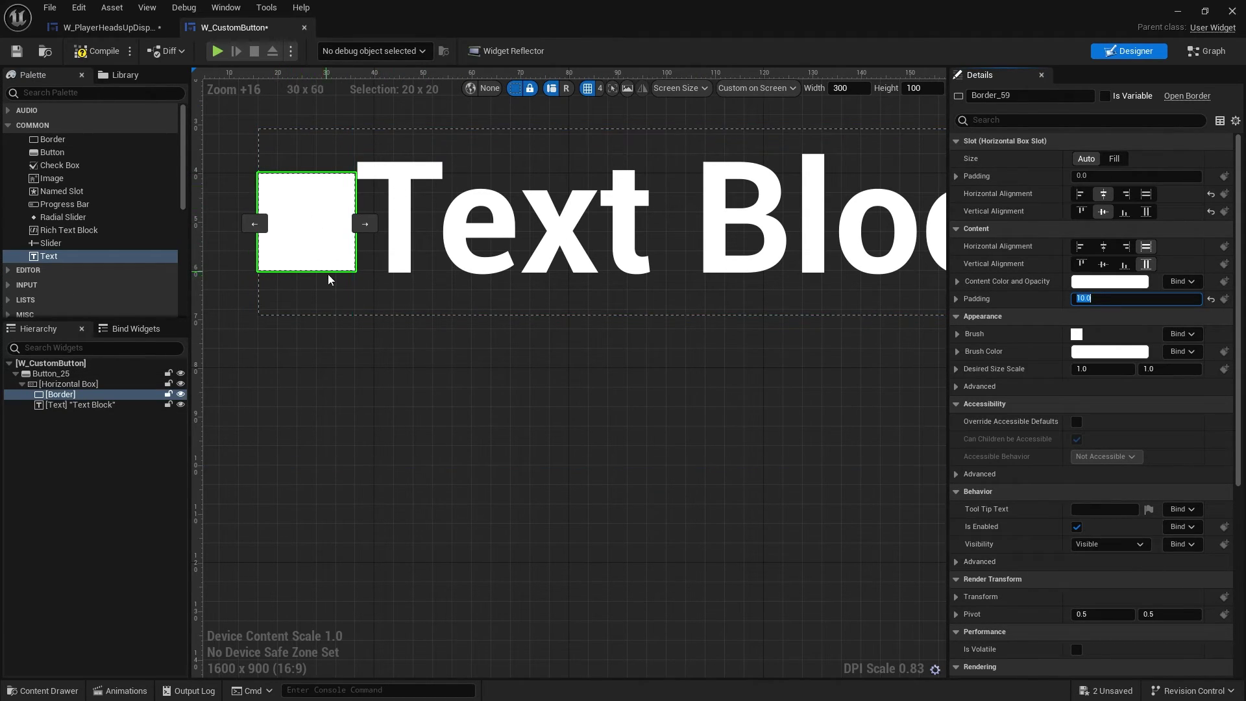
scroll(566, 552, "up", 3)
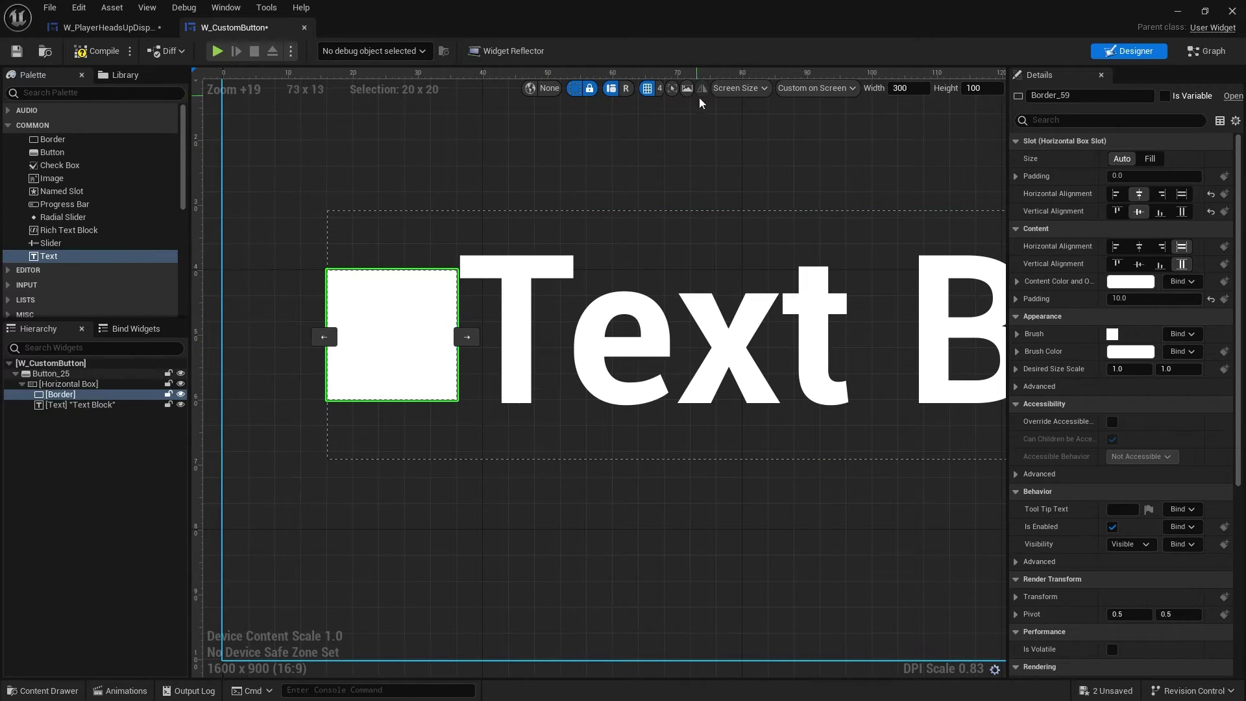
Shift the Border slightly upward beside the text by setting its render transform's Y translation to -1
left_click(516, 359)
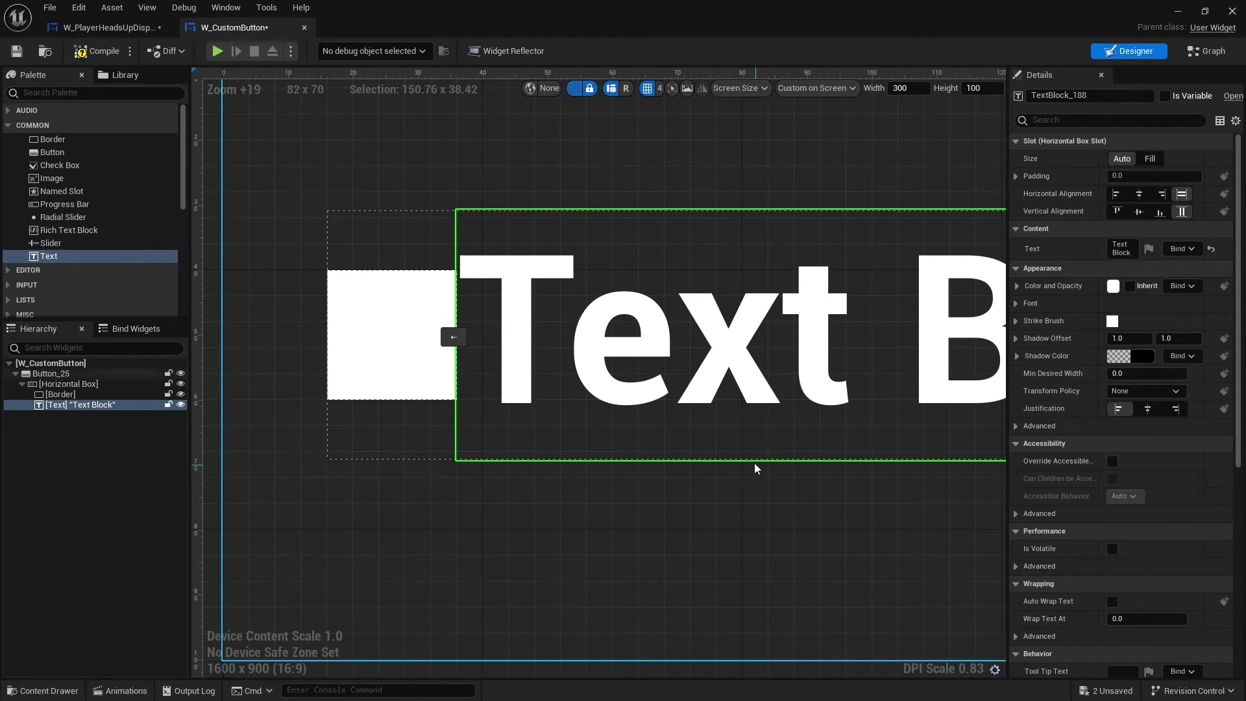
left_click(391, 337)
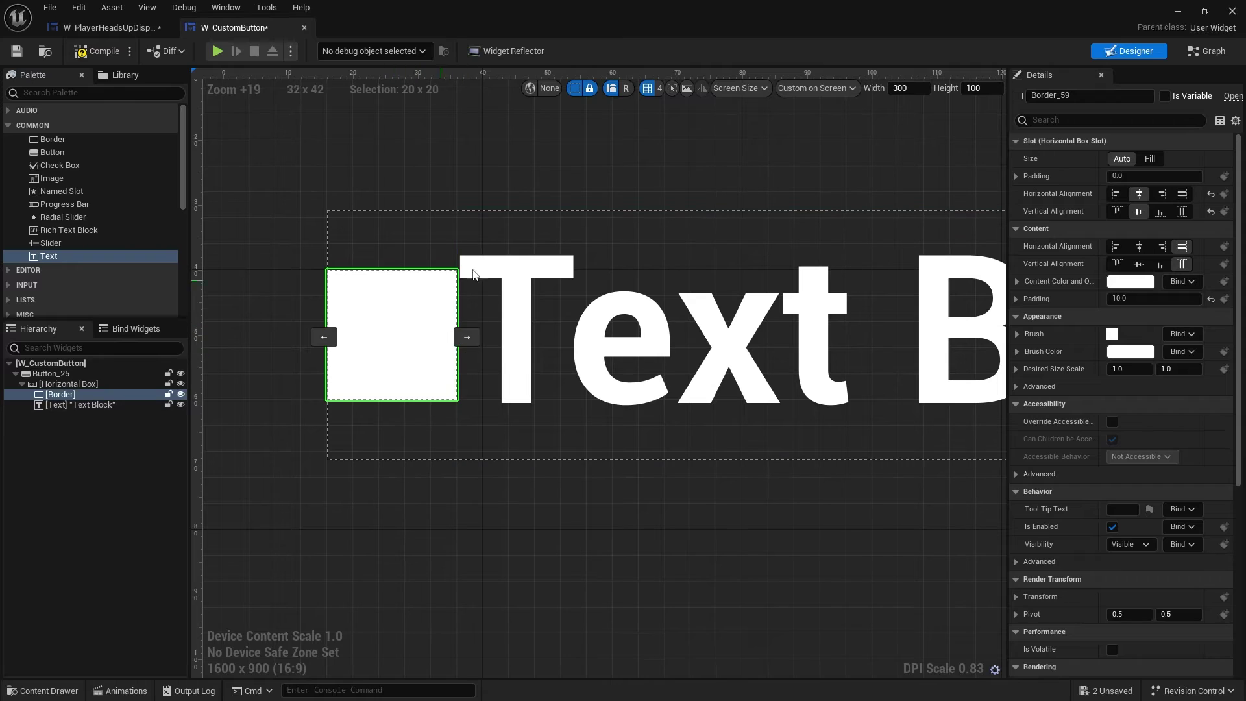
scroll(1093, 368, "down", 10)
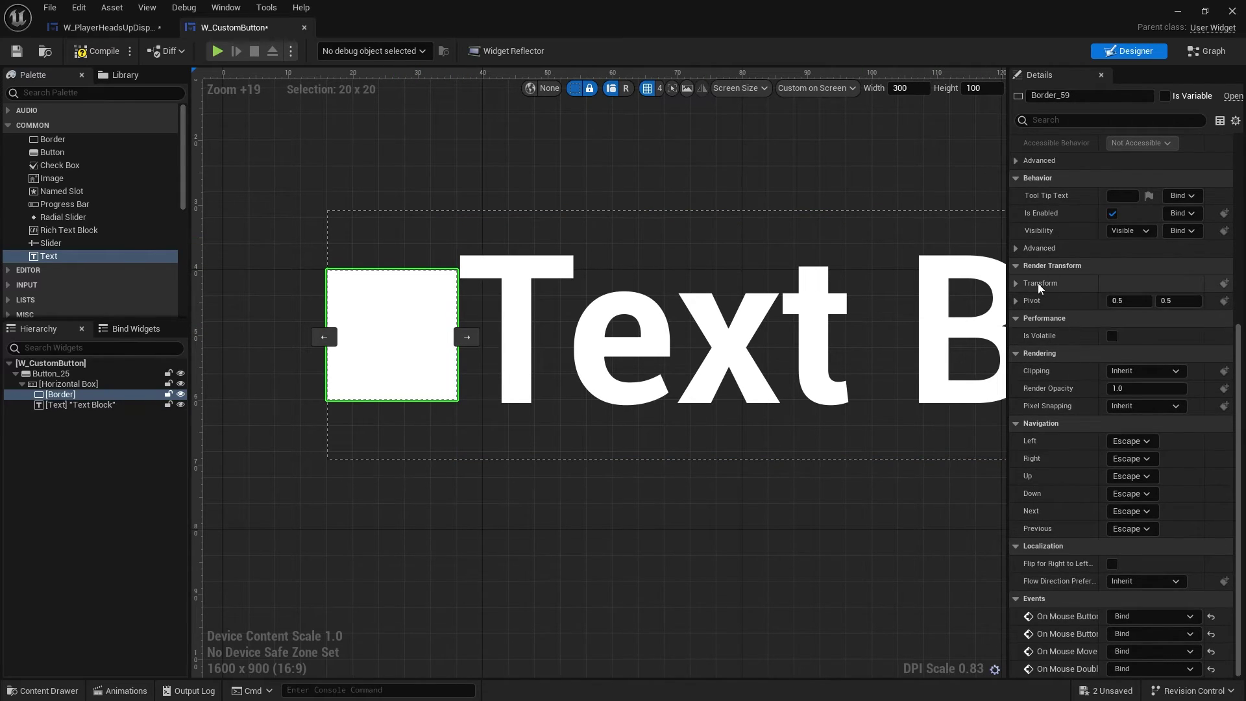
left_click(1016, 283)
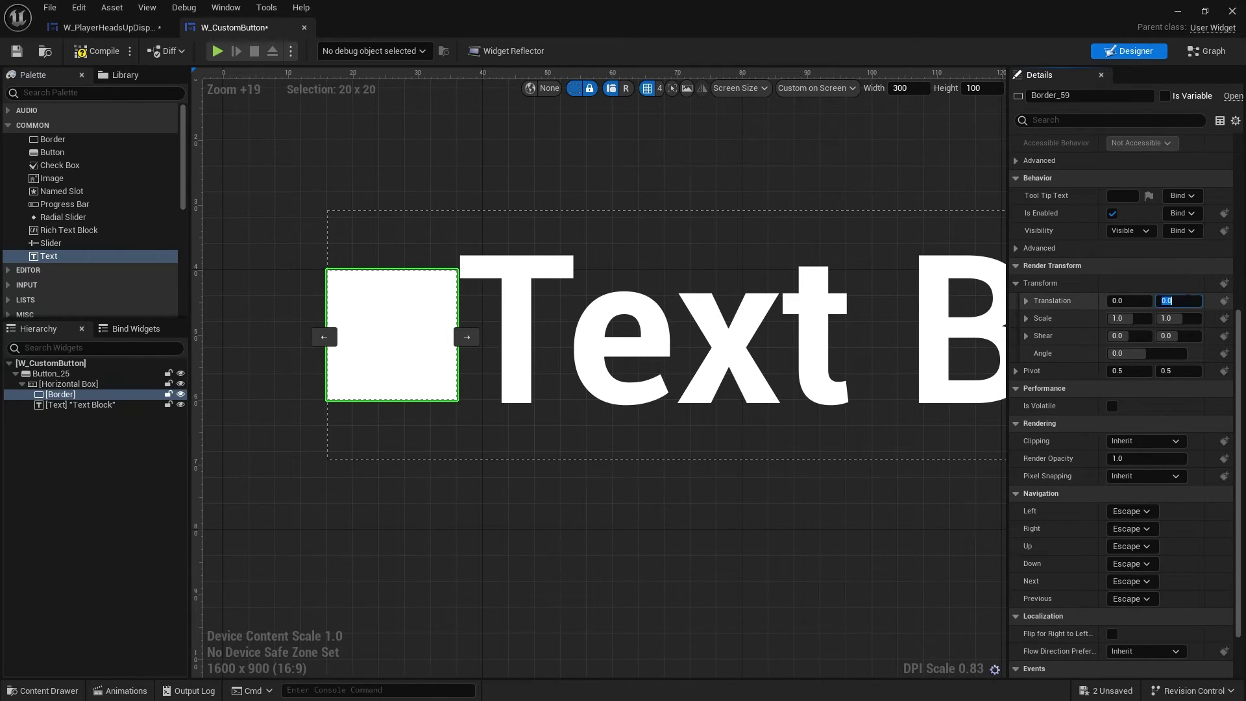
left_click(1185, 300)
key("Return")
left_click_drag(1178, 300, 1171, 300)
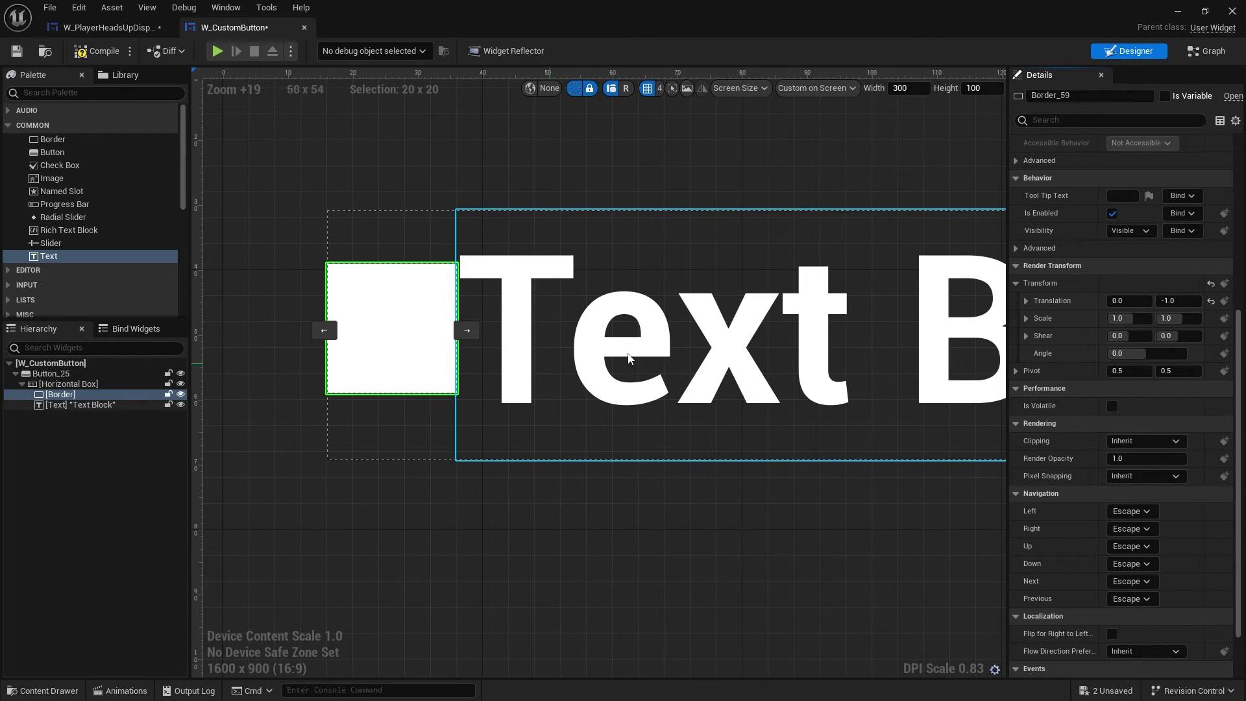
scroll(723, 438, "down", 7)
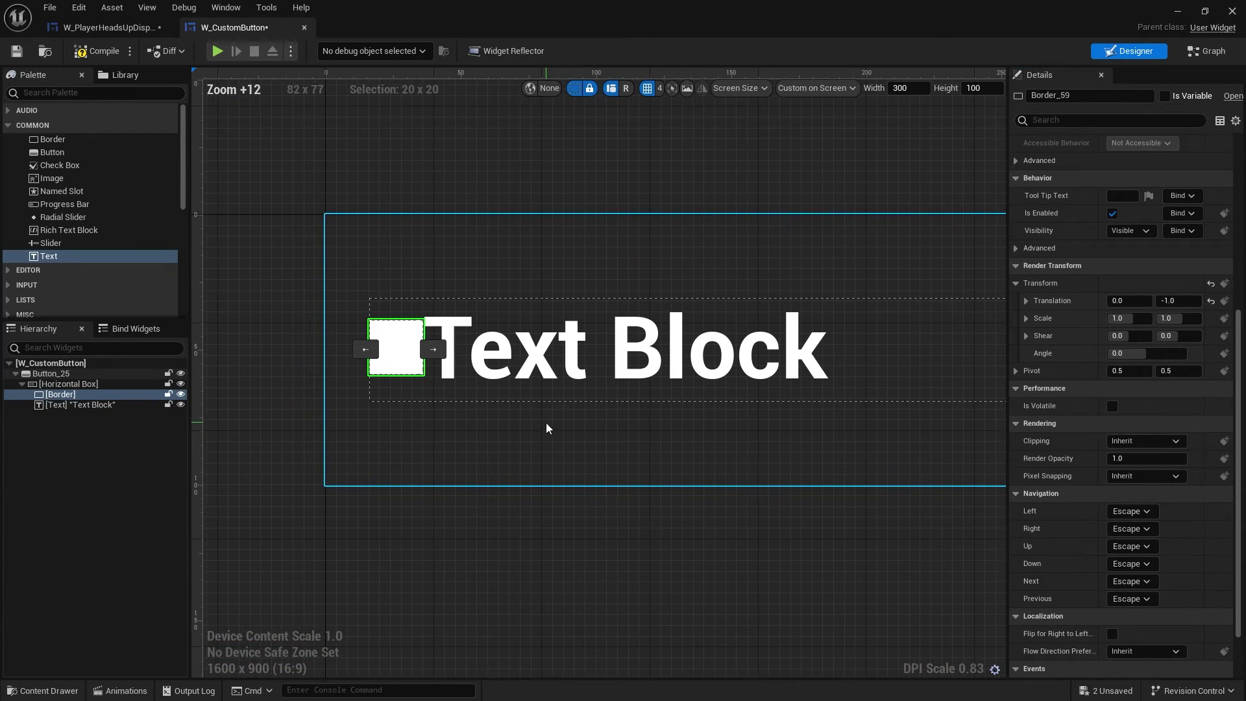
left_click(548, 425)
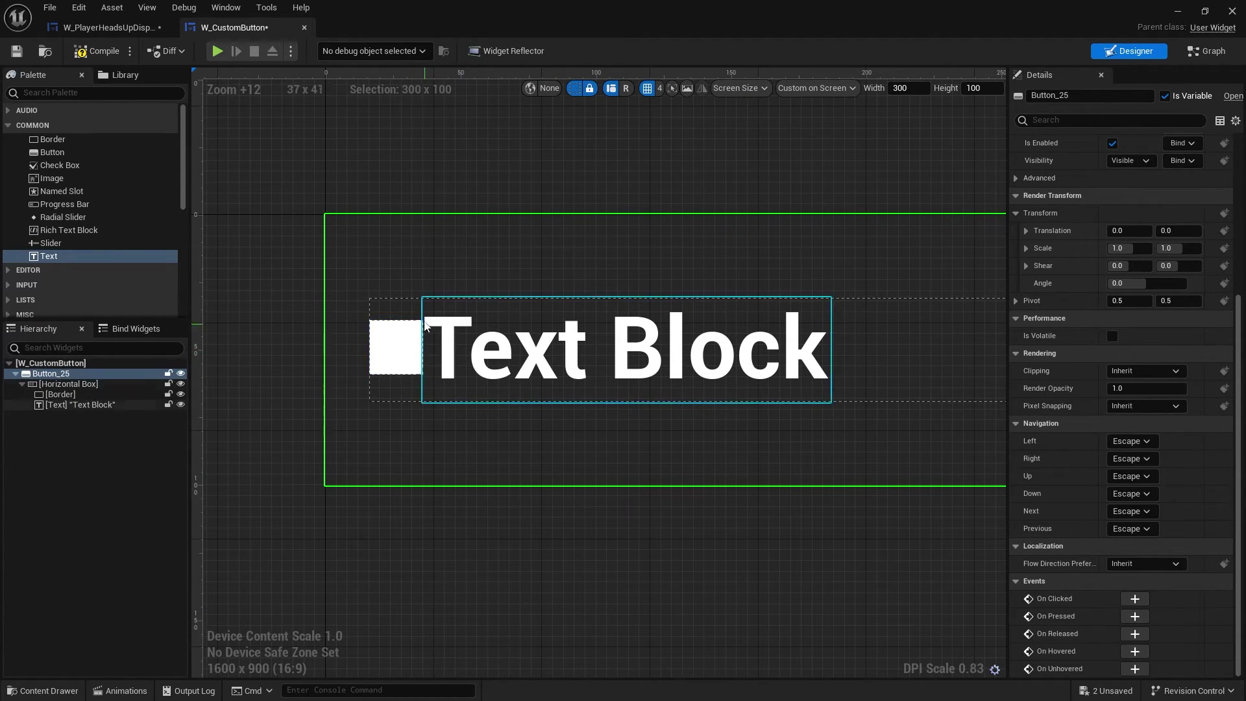
Set the Border's Horizontal Box slot padding to 10 to space it from the text
scroll(428, 300, "up", 3)
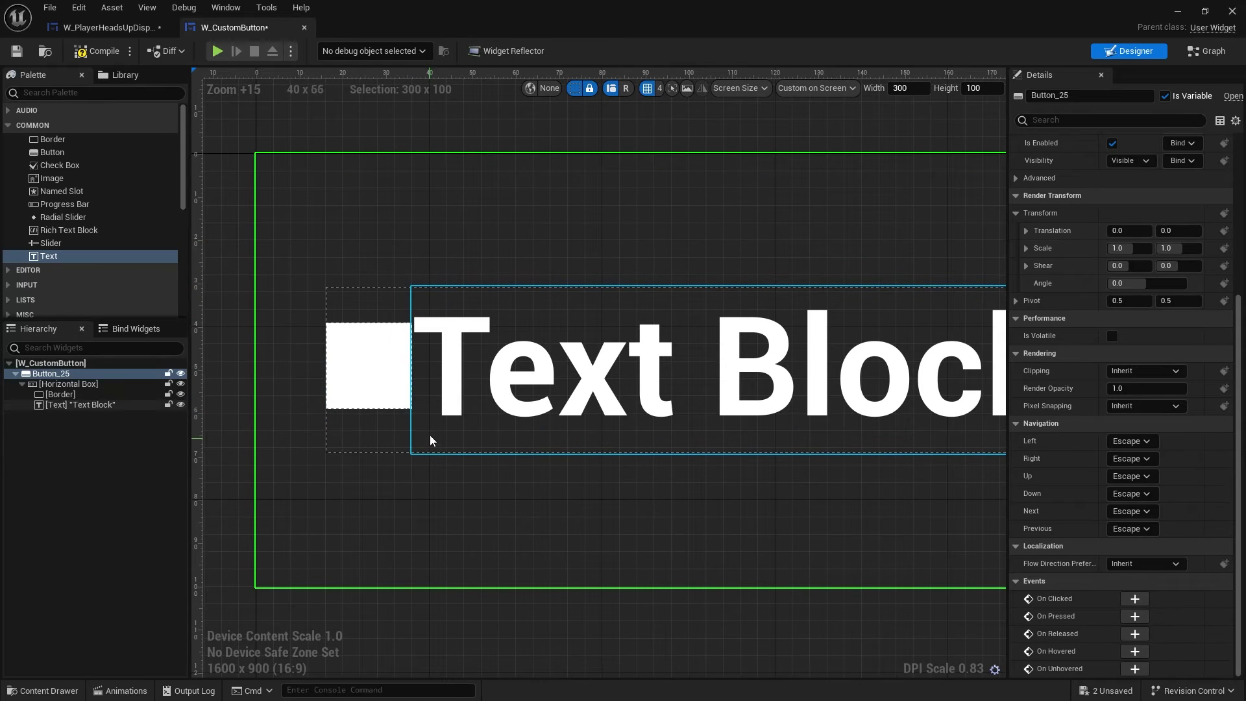
left_click(374, 392)
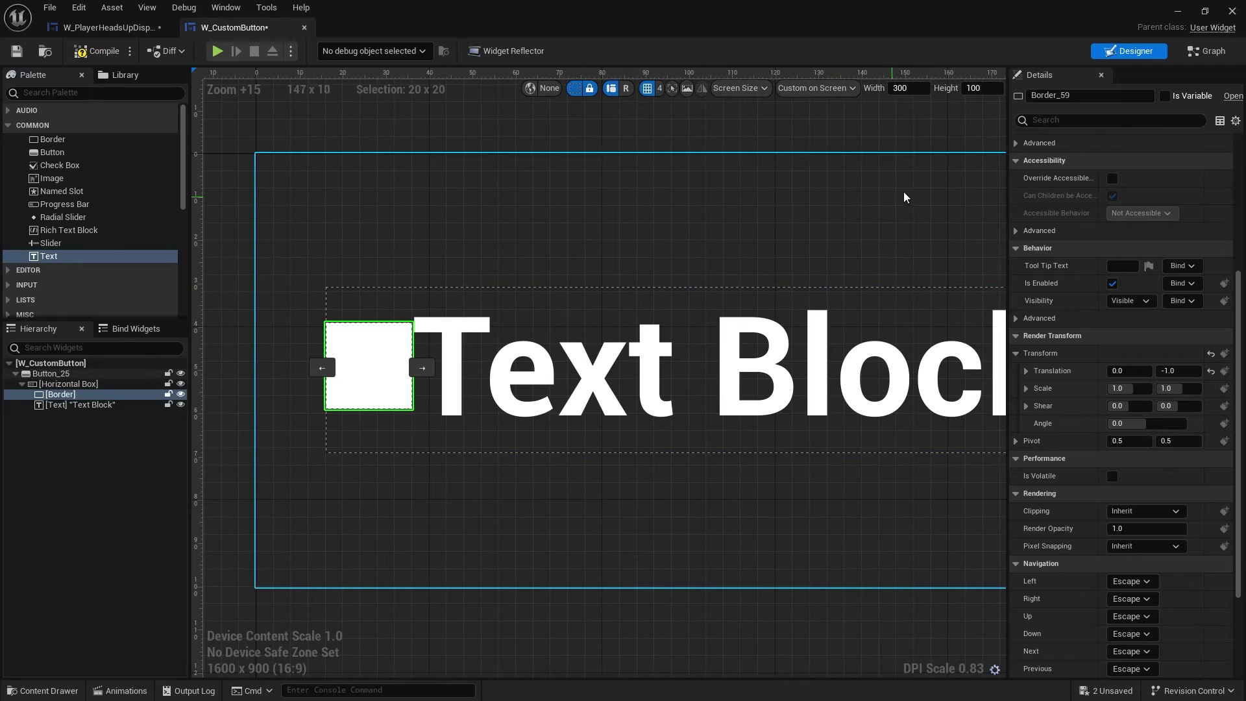
scroll(1086, 227, "up", 2)
scroll(1085, 227, "up", 5)
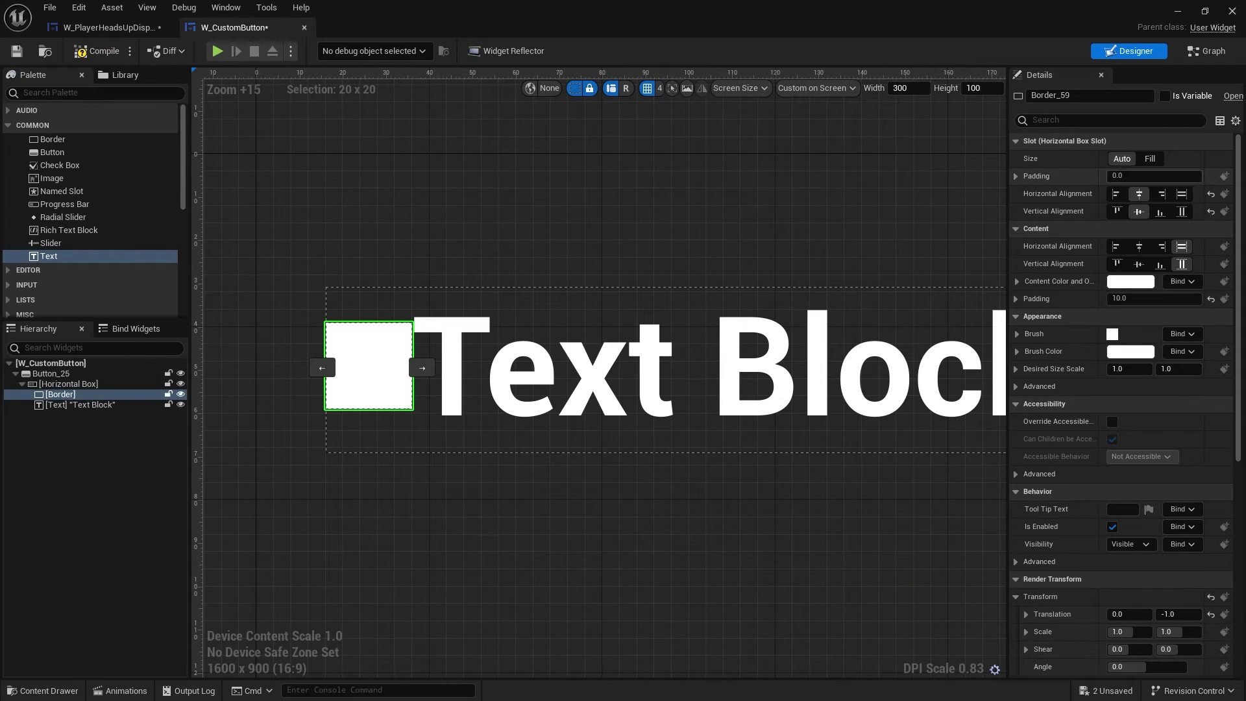
left_click(1163, 179)
type("10")
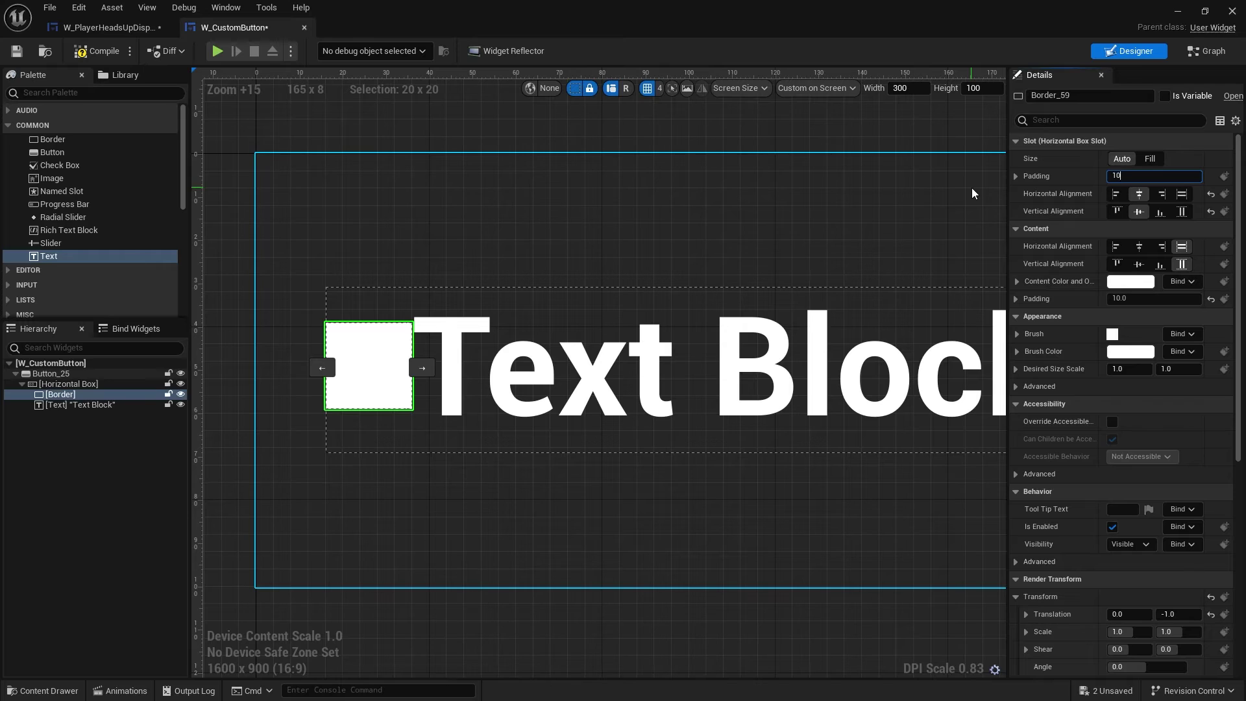
key("Return")
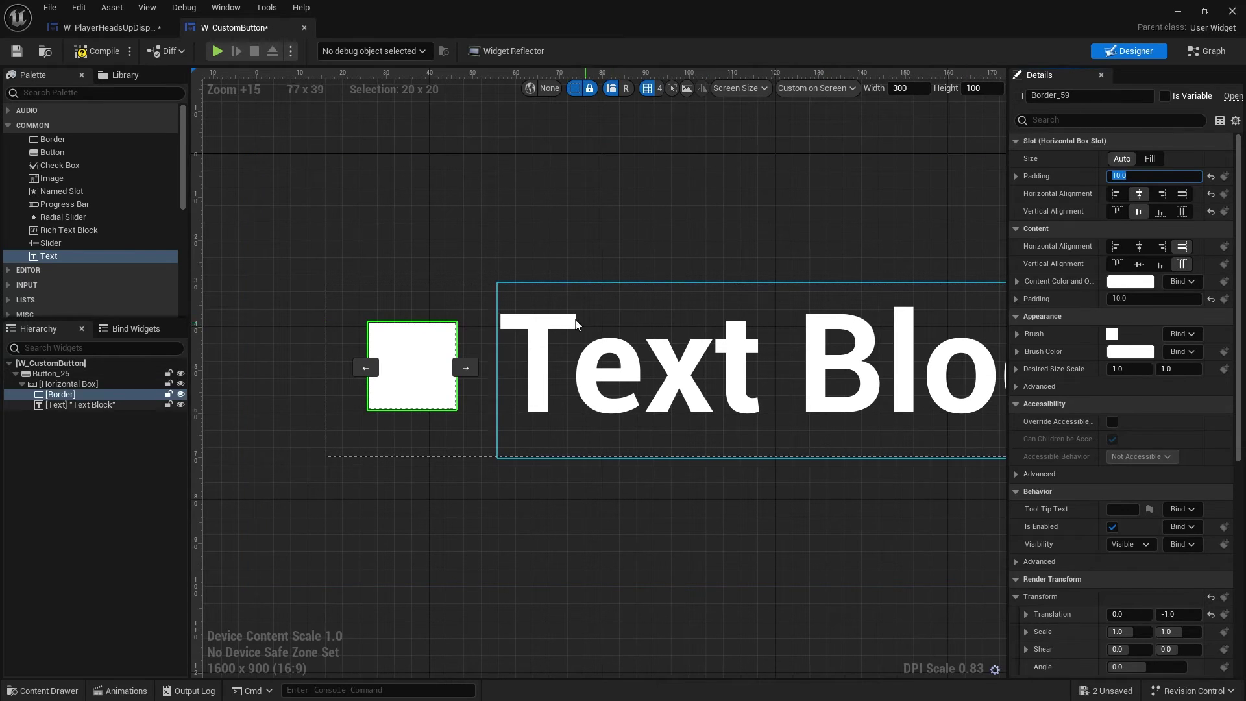
scroll(536, 468, "down", 3)
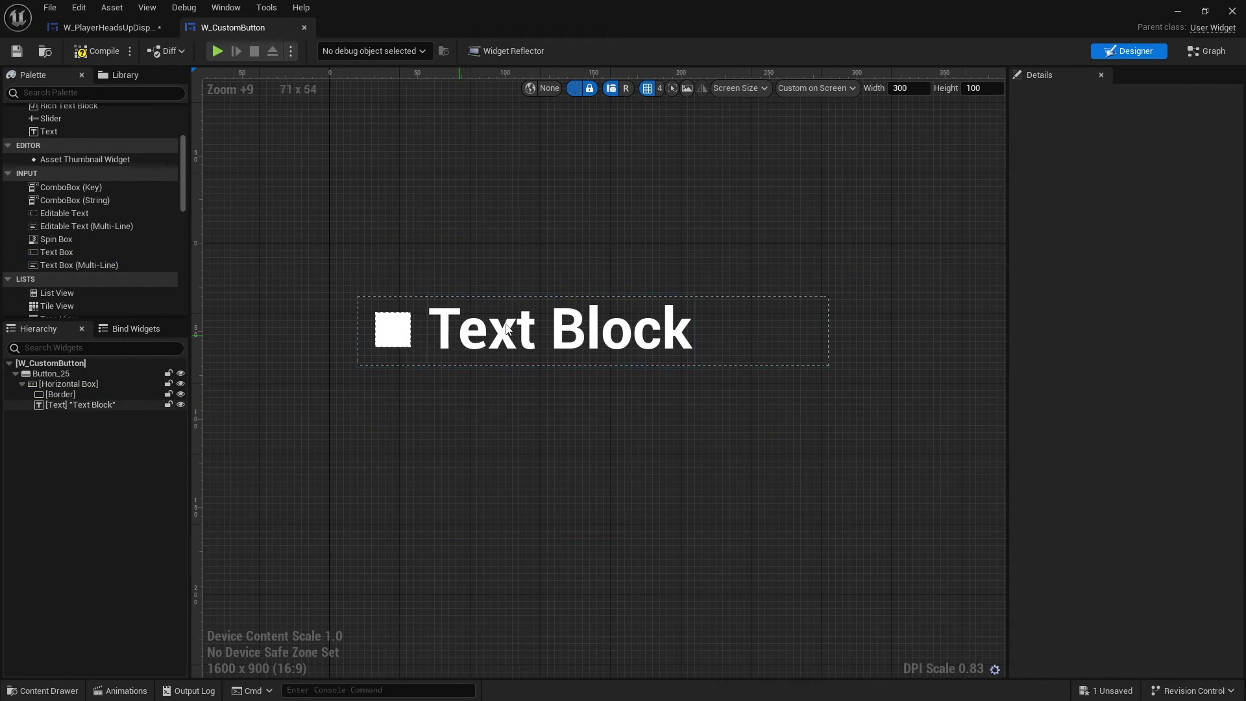
Expose the Text block as a variable, rename it TXT_ButtonText and compile the widget
left_click(532, 327)
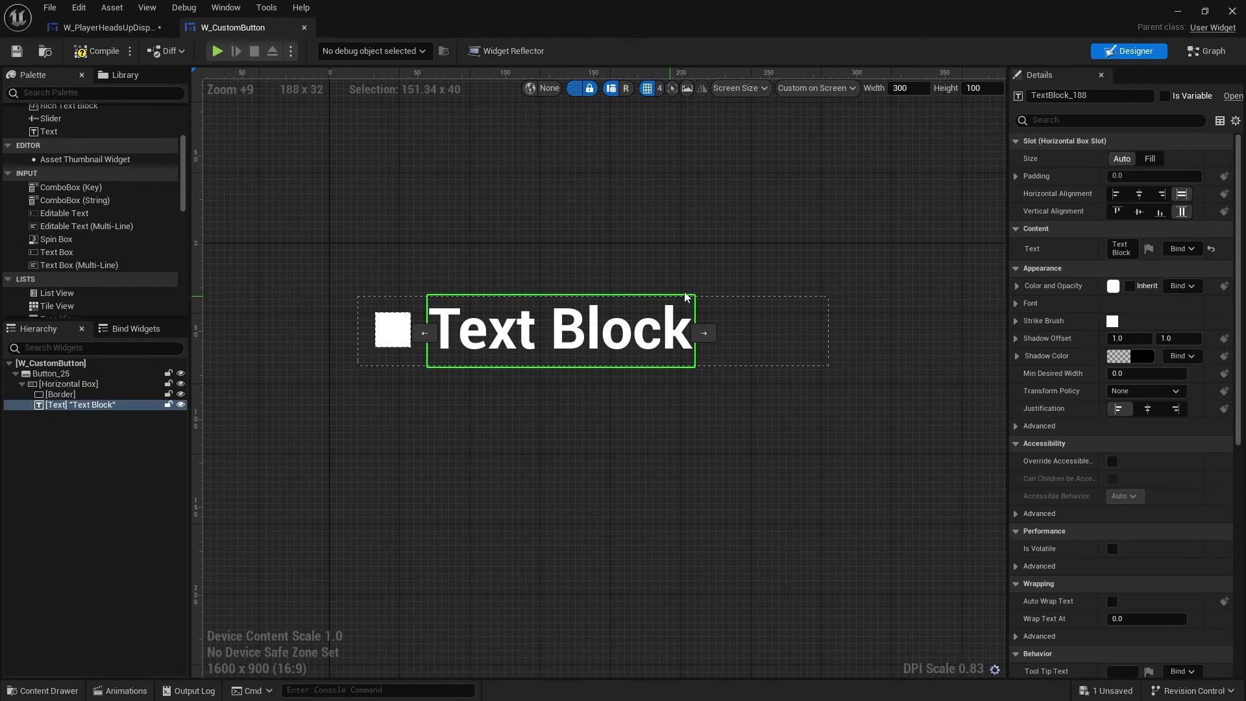
left_click(1165, 95)
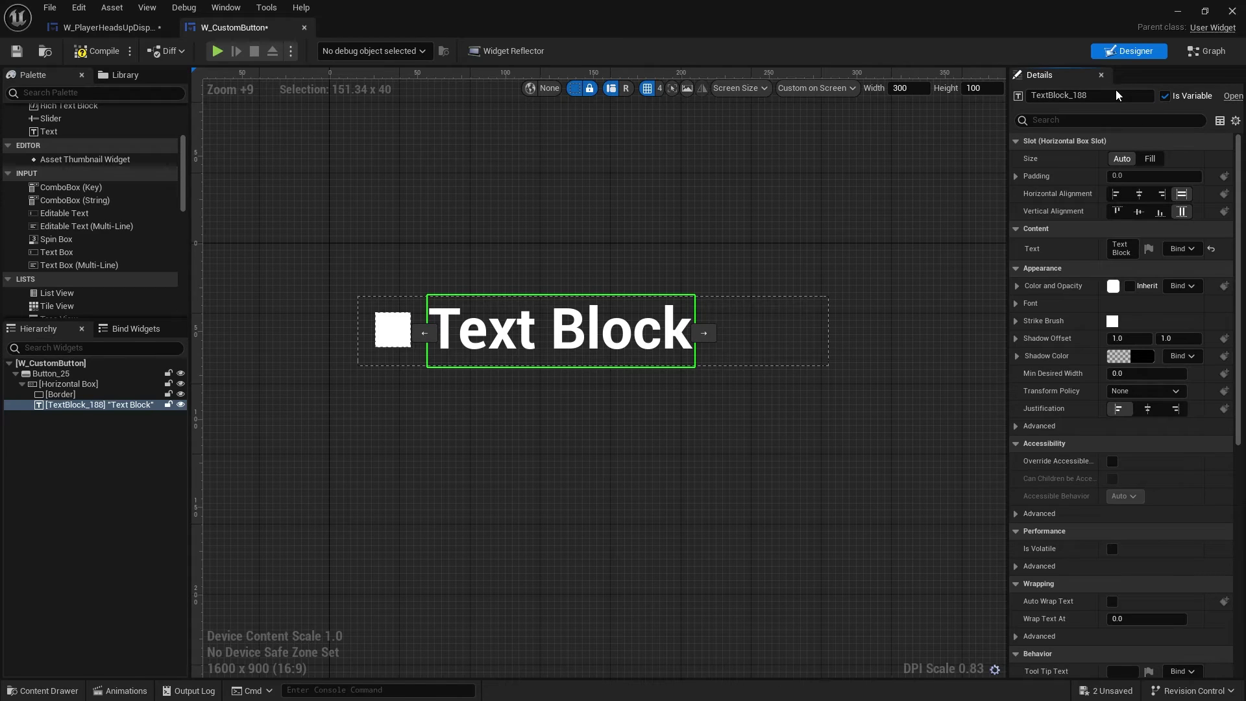
key("F2")
type("TXT")
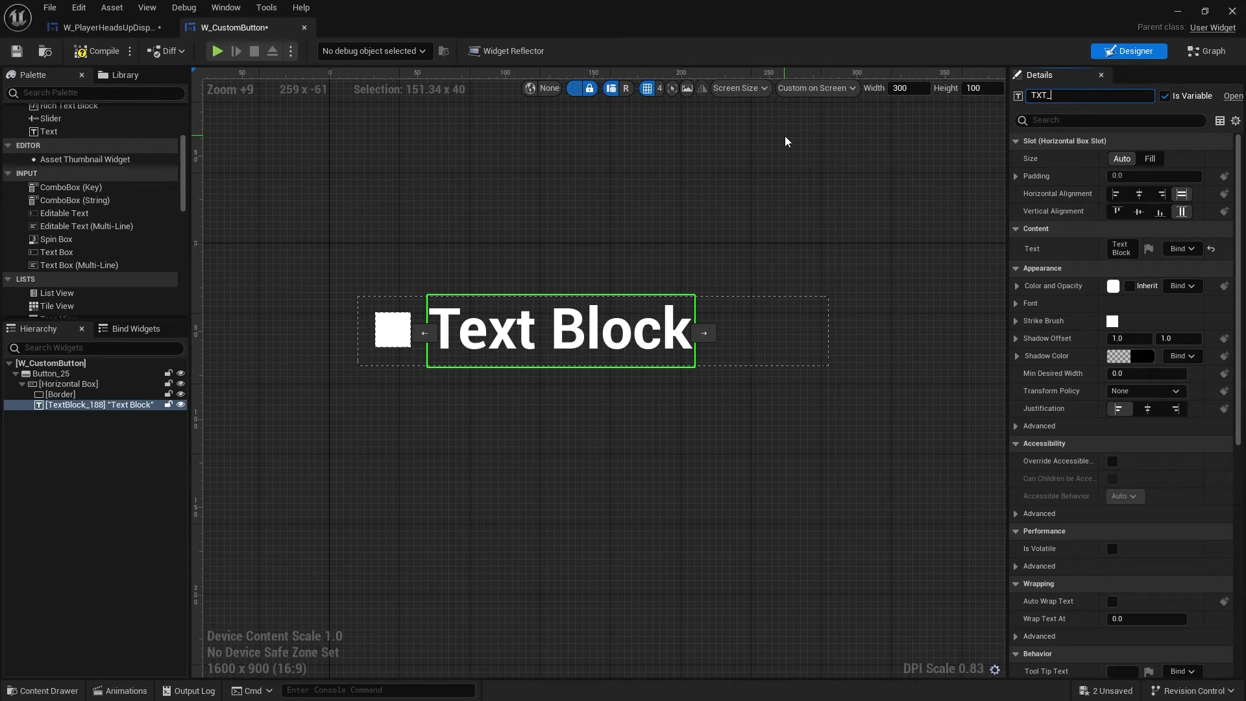
type("_ButtonTe")
key("Return")
left_click(123, 57)
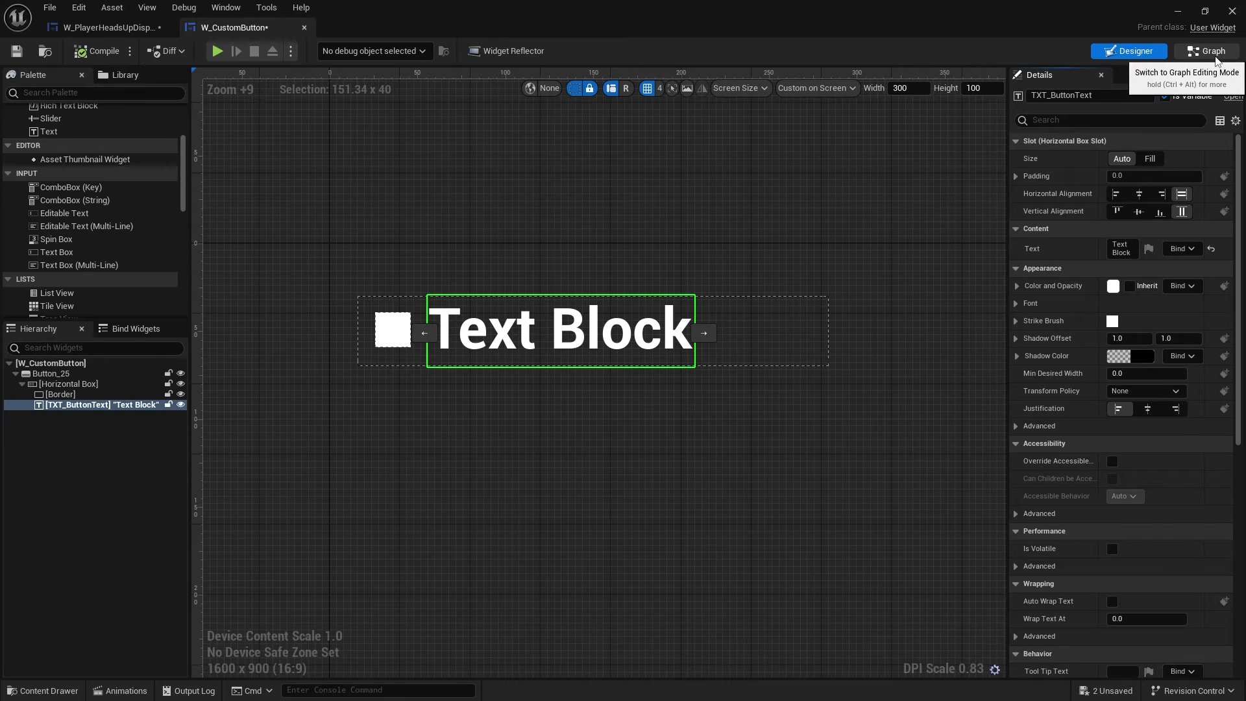
In the event graph, call SetText (Text) on TXT_ButtonText from Event Pre Construct, placing the variable's node above the event
left_click(1211, 52)
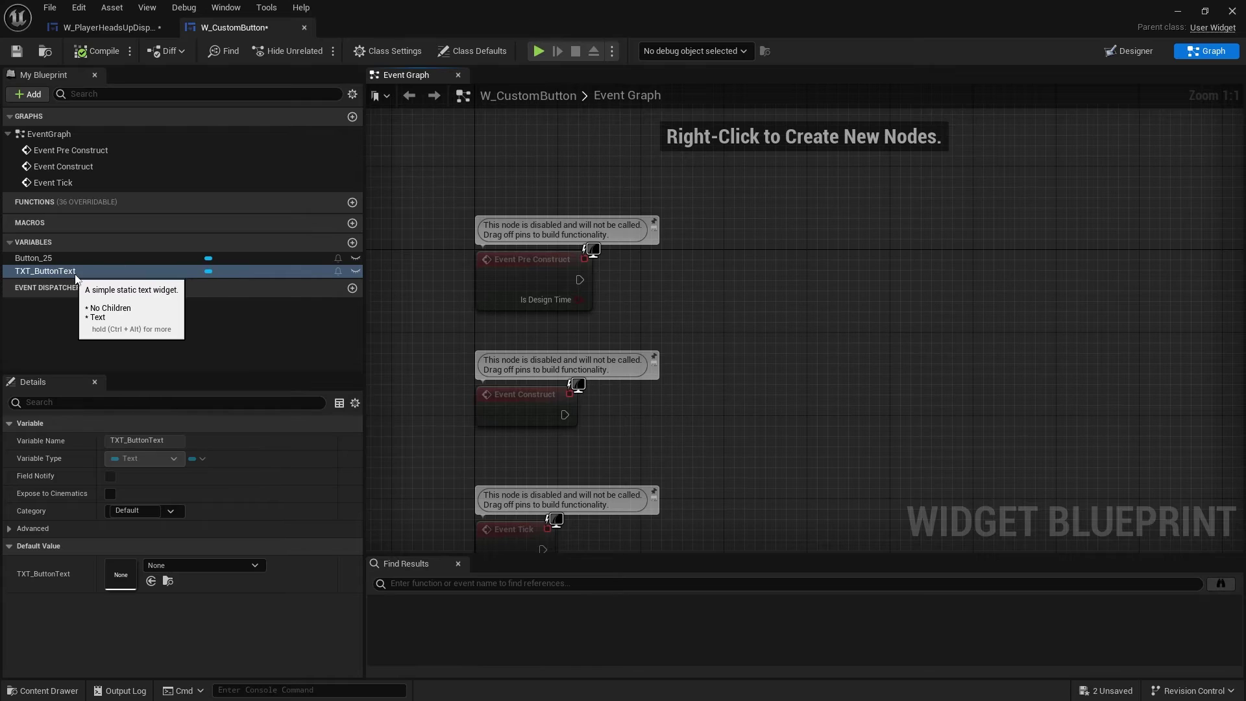
left_click_drag(557, 281, 628, 377)
left_click_drag(600, 334, 651, 222)
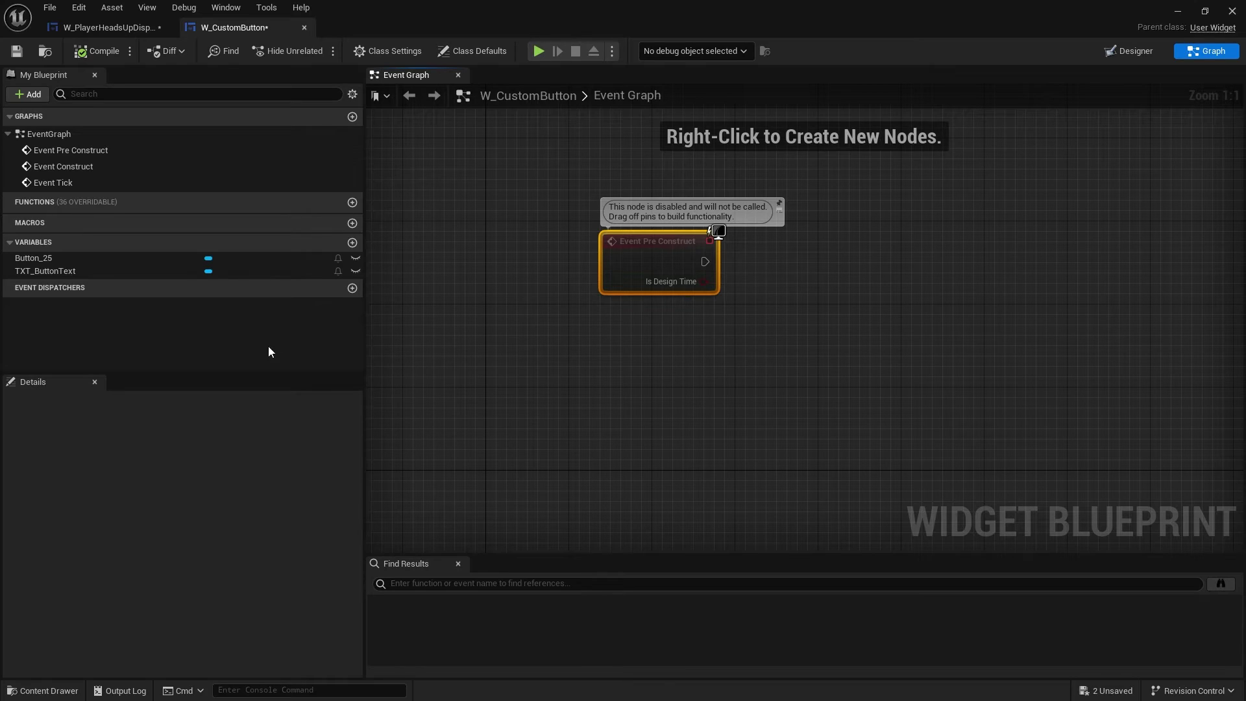
left_click_drag(90, 271, 758, 288)
left_click(675, 386)
type("settext")
left_click(864, 419)
left_click_drag(857, 275, 705, 261)
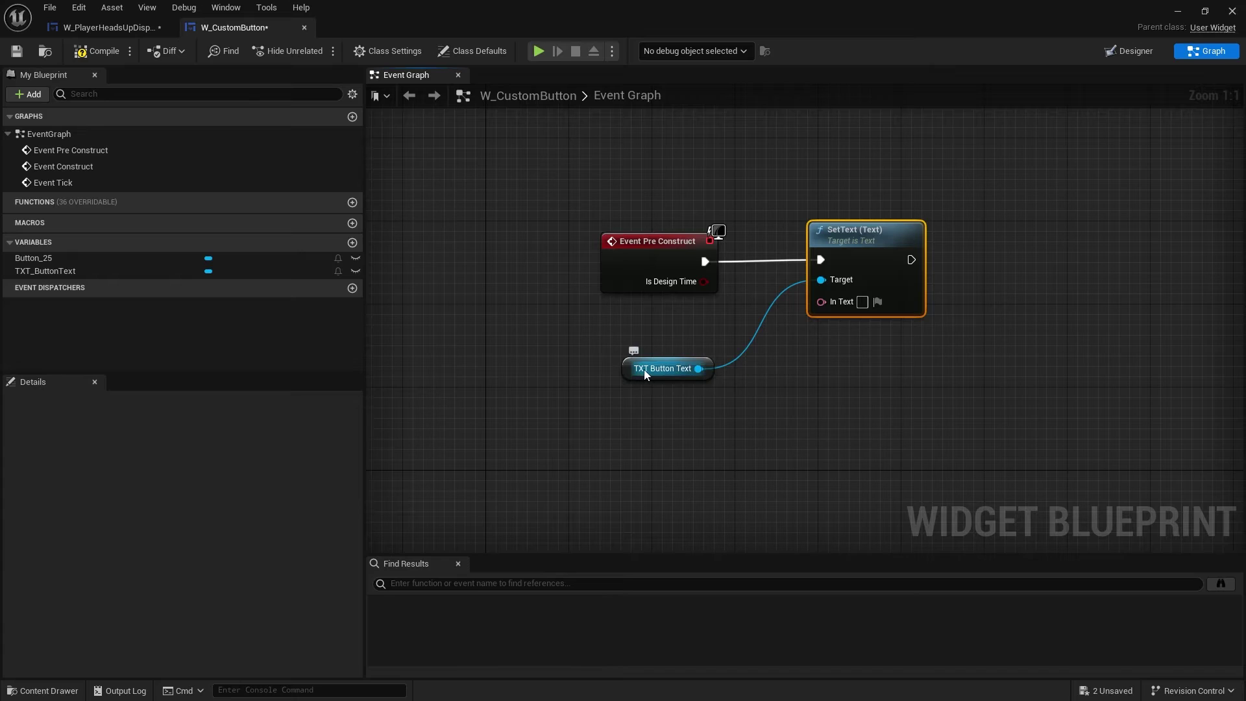
left_click_drag(644, 369, 631, 204)
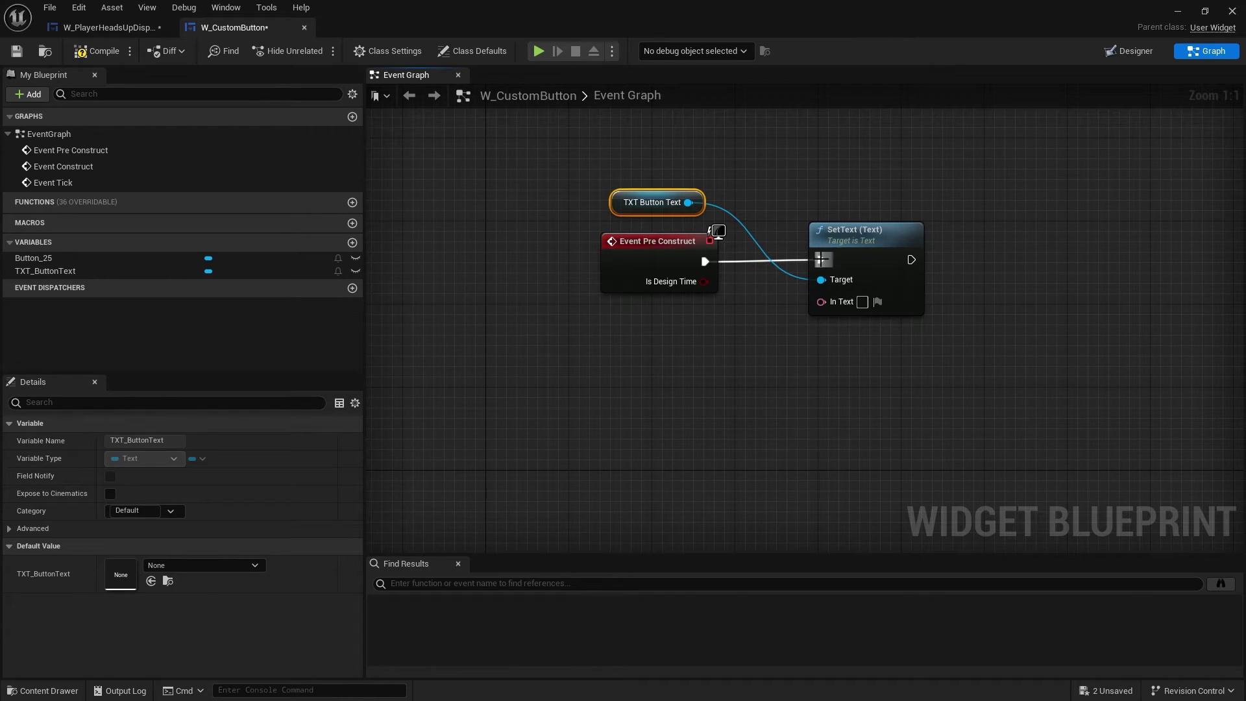
Promote the SetText node's In Text input to a variable named ButtonText
left_click_drag(844, 303, 732, 331)
left_click(734, 387)
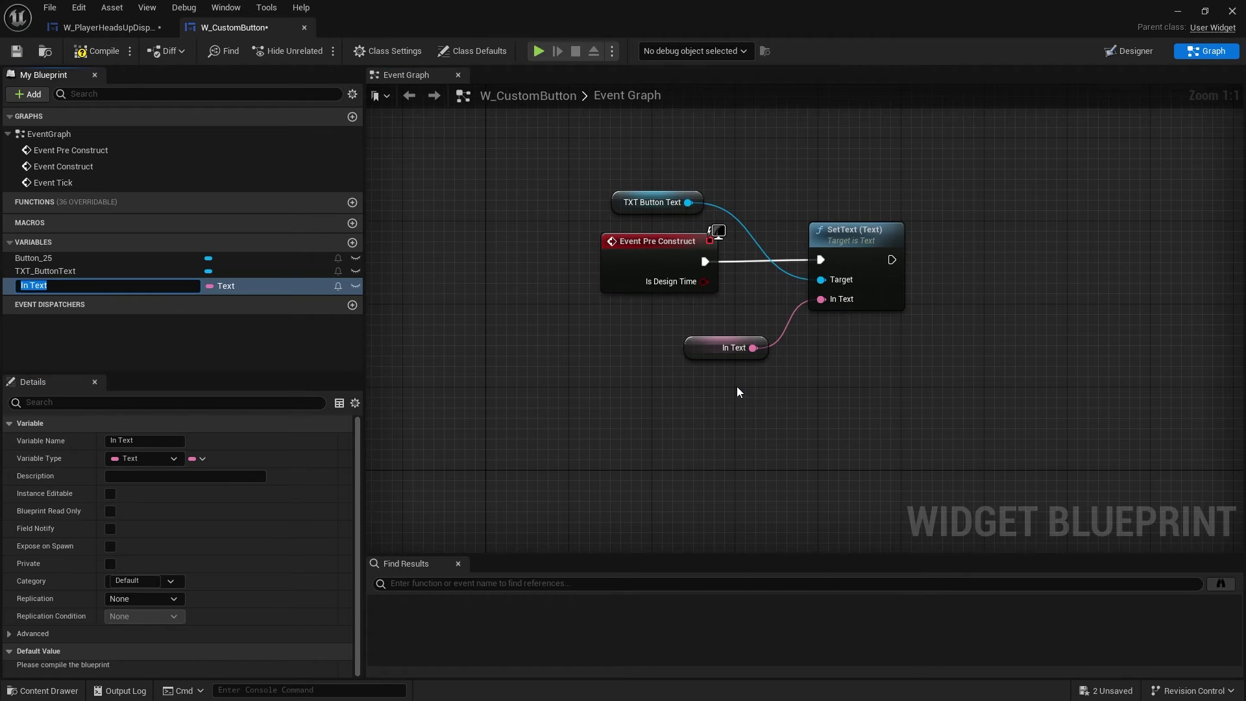
type("ButtonText")
key("Return")
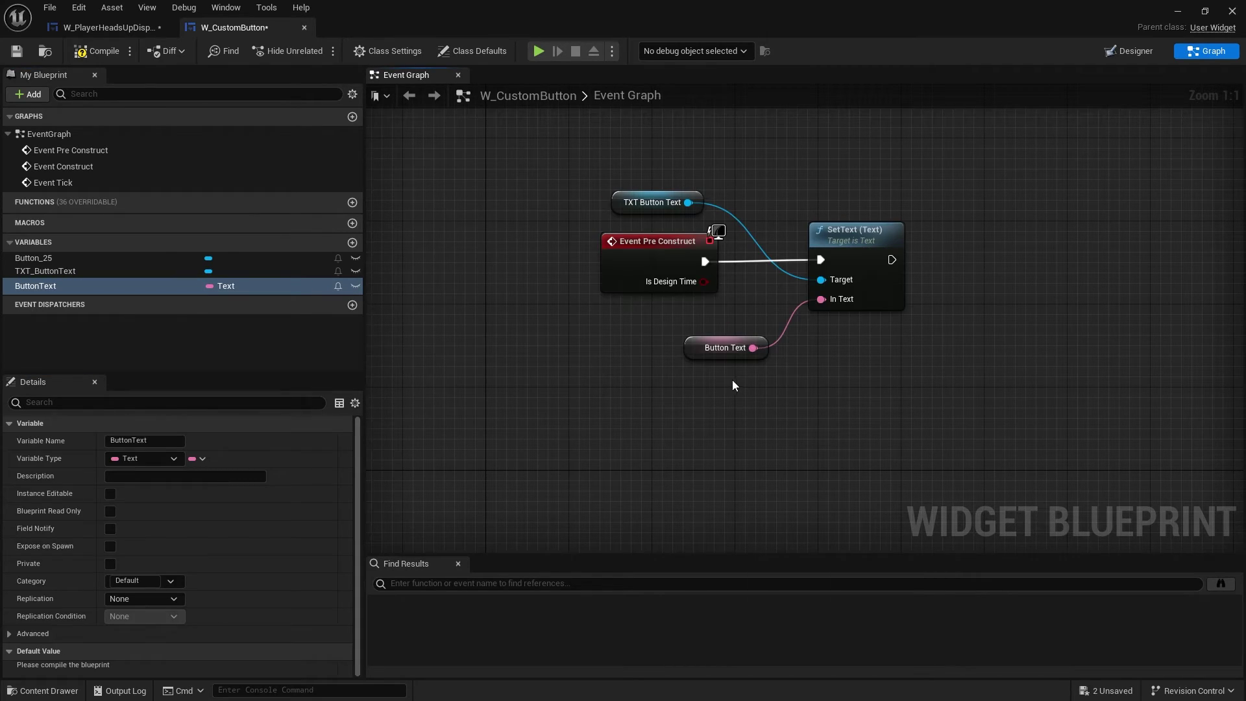
left_click(692, 350)
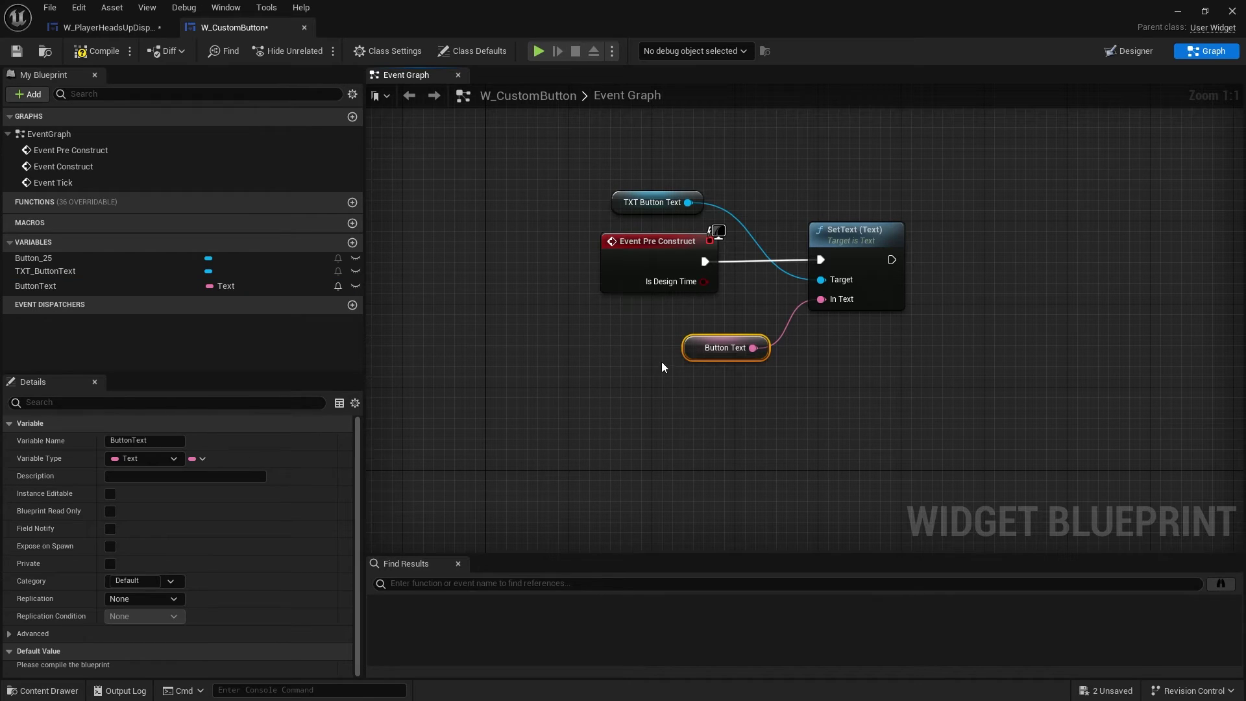
Make ButtonText instance editable, give it the default value "Button Text", and compile and save the widget
left_click(356, 286)
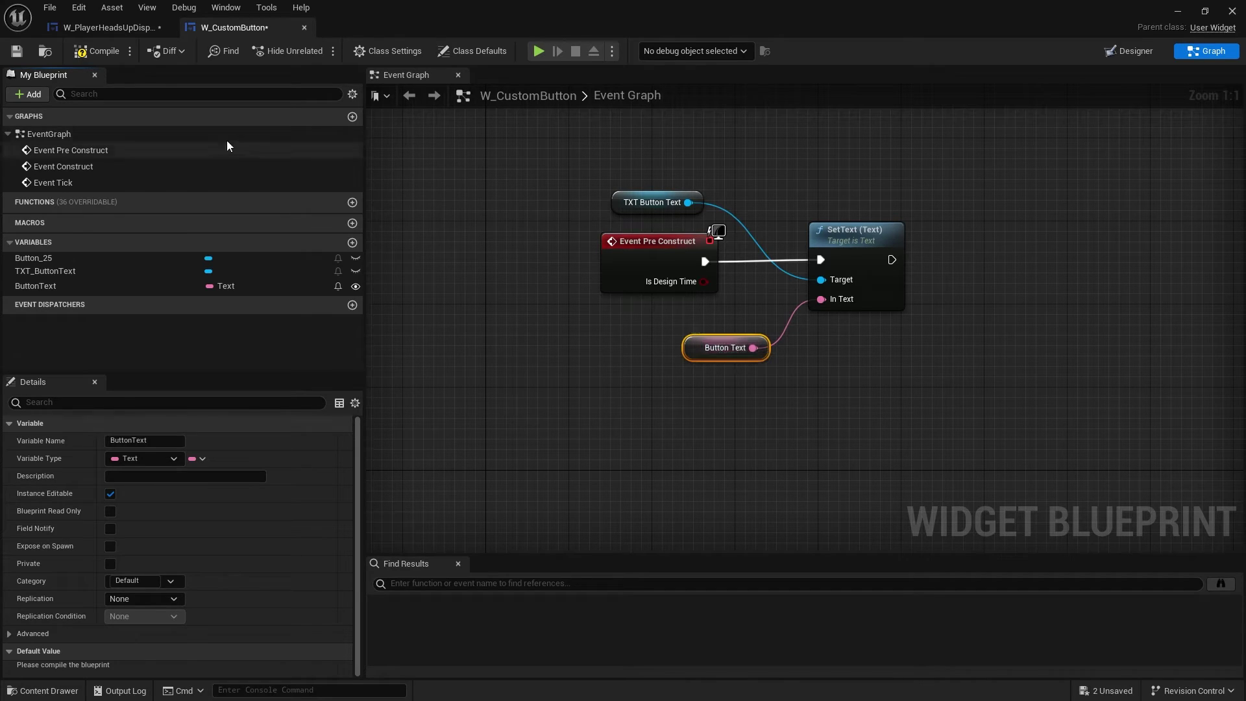
left_click(72, 54)
left_click(173, 289)
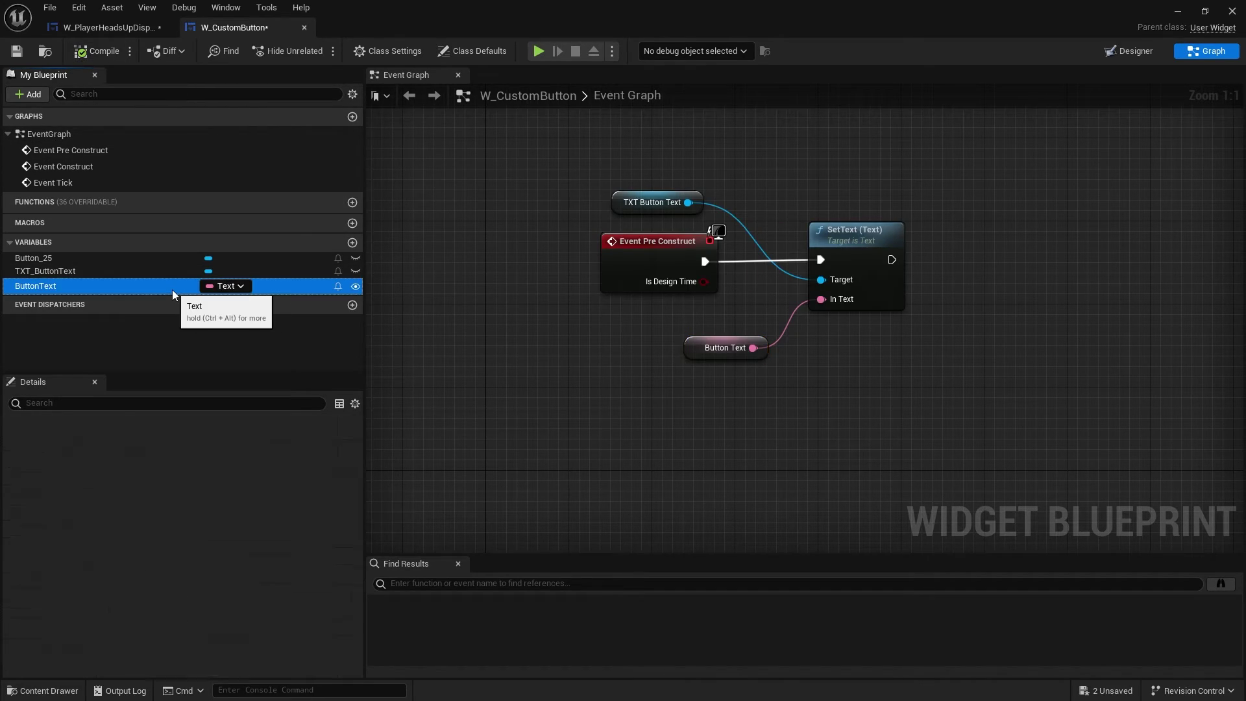
left_click(143, 669)
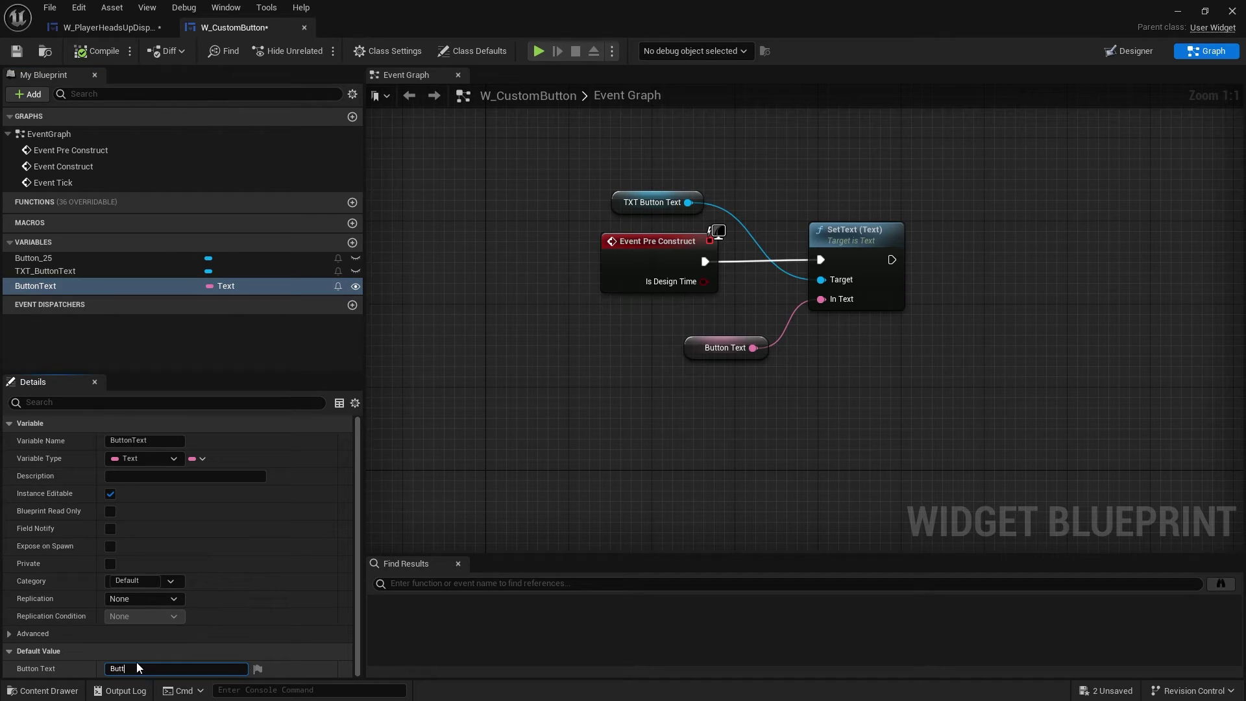
type("Button Text")
left_click(94, 52)
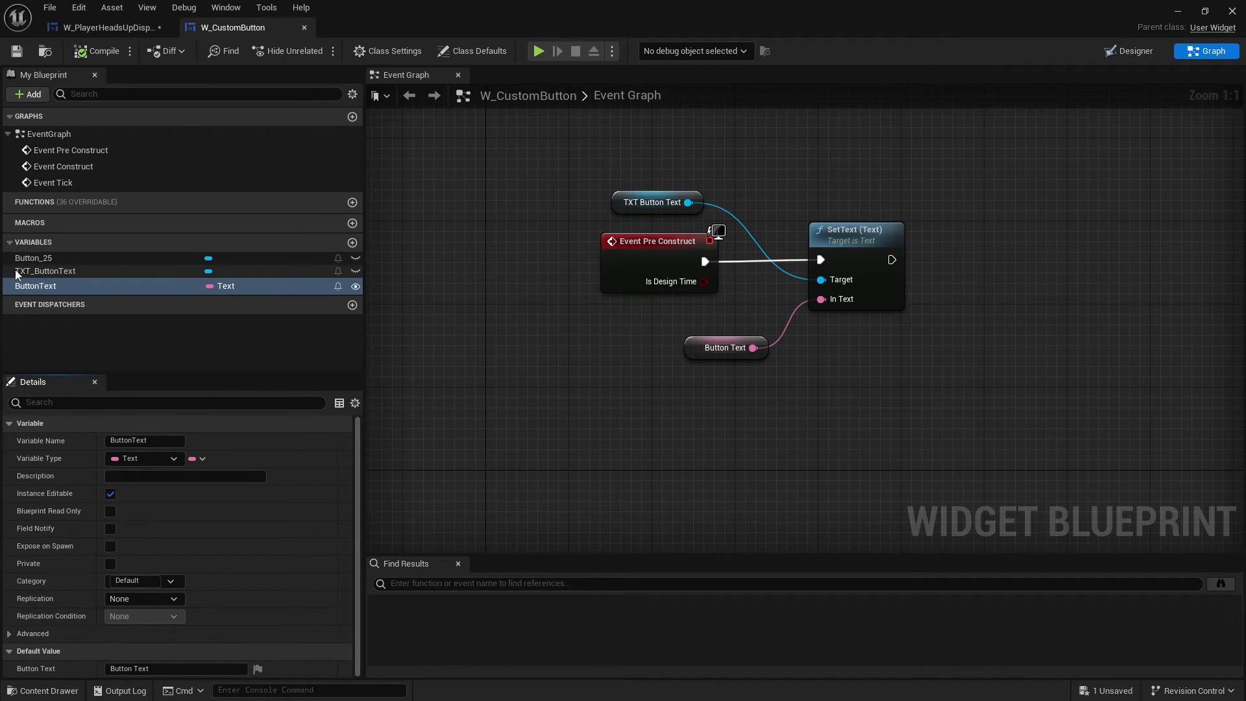
Add a W Custom Button to the Vertical Box in W_PlayerHeadsUpDisplay and set its Button Text to "Play Game"
left_click(101, 28)
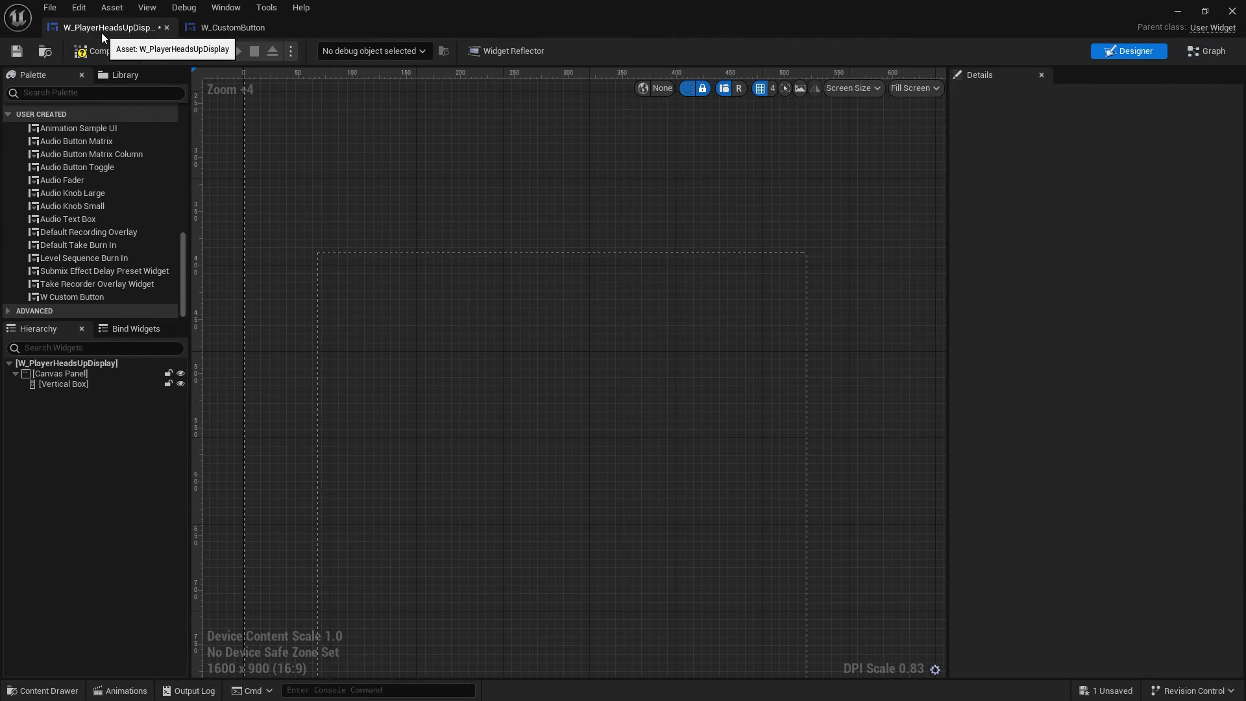
left_click_drag(92, 300, 88, 386)
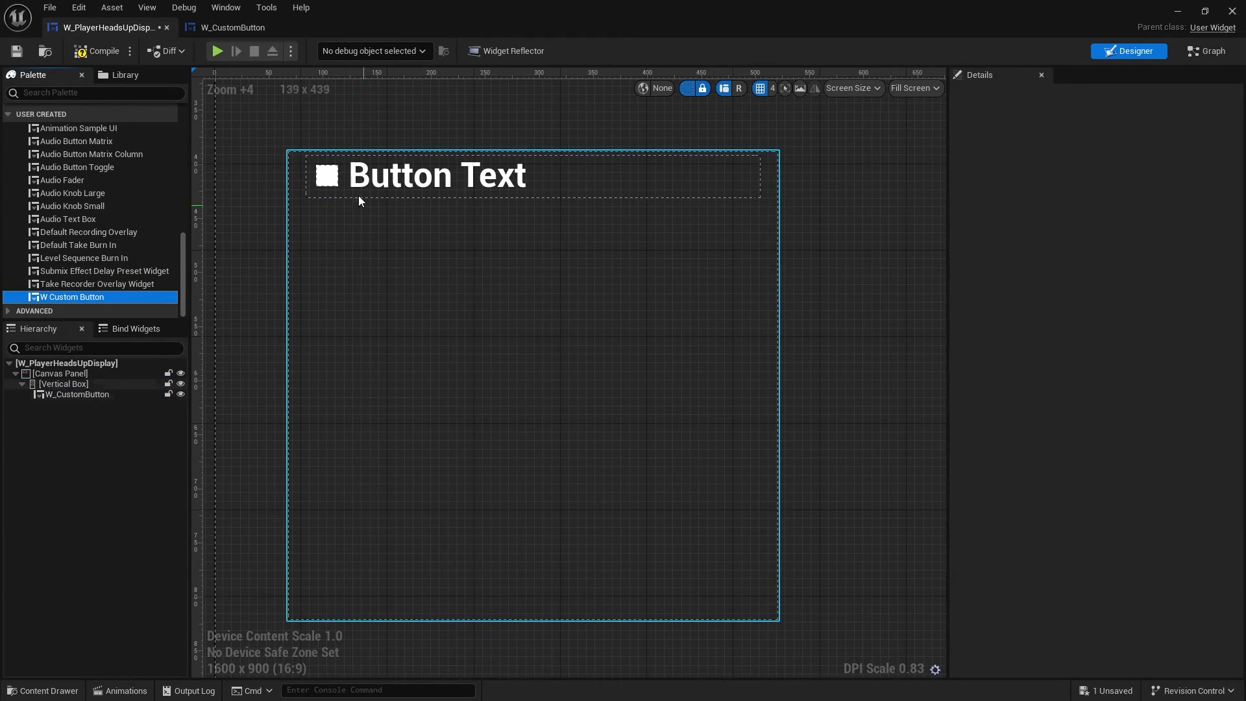
left_click(448, 179)
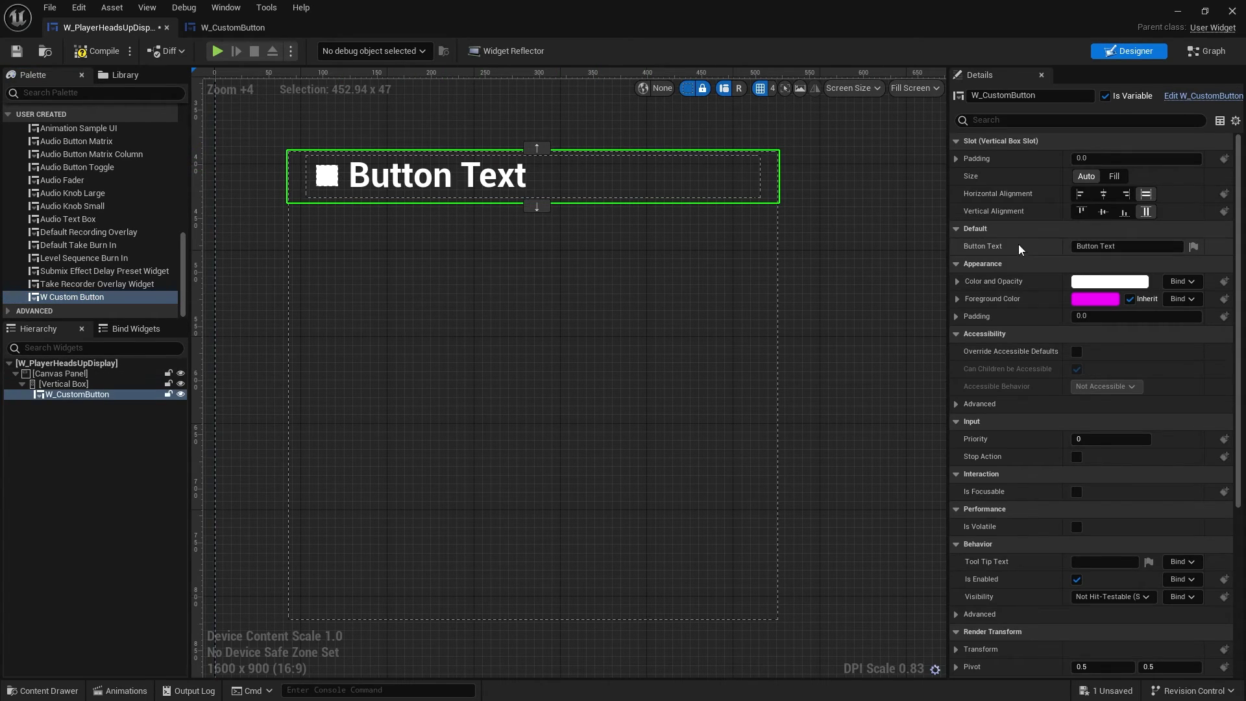
left_click(1103, 249)
type("Play Game")
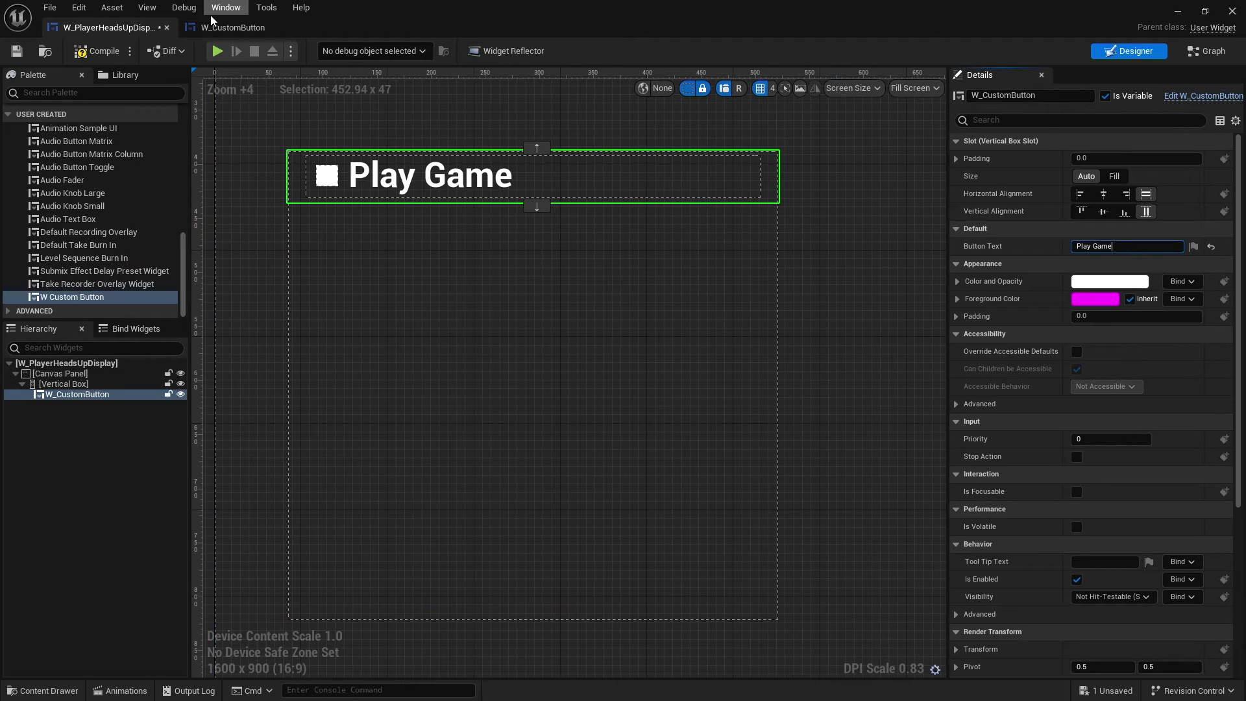
left_click(85, 54)
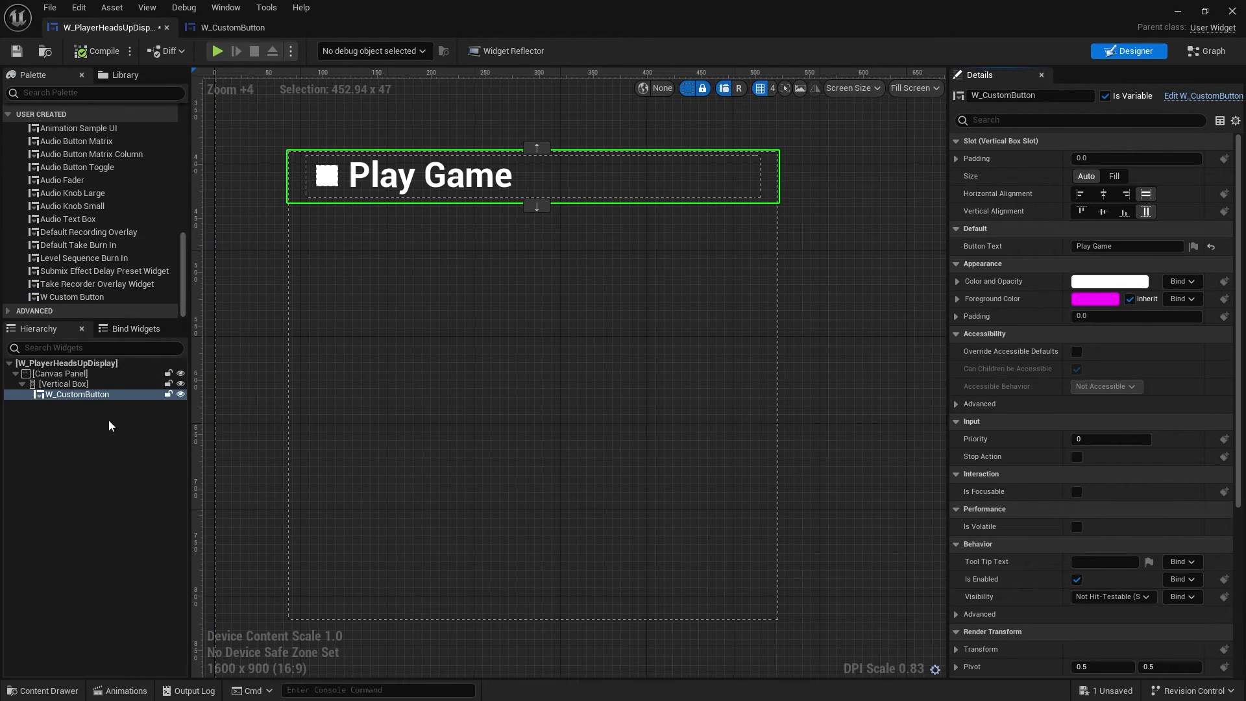
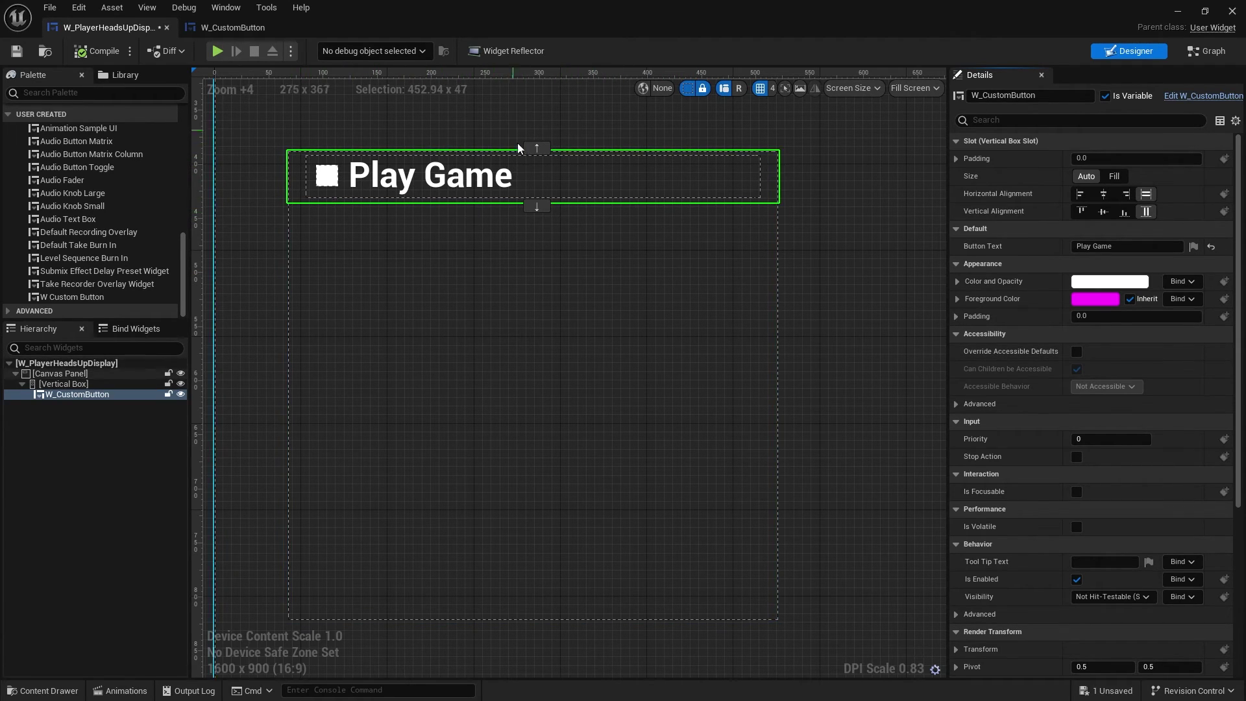
Rename the Button_25 widget in W_CustomButton to BTN_Button
left_click(231, 32)
right_click_drag(542, 431, 455, 300)
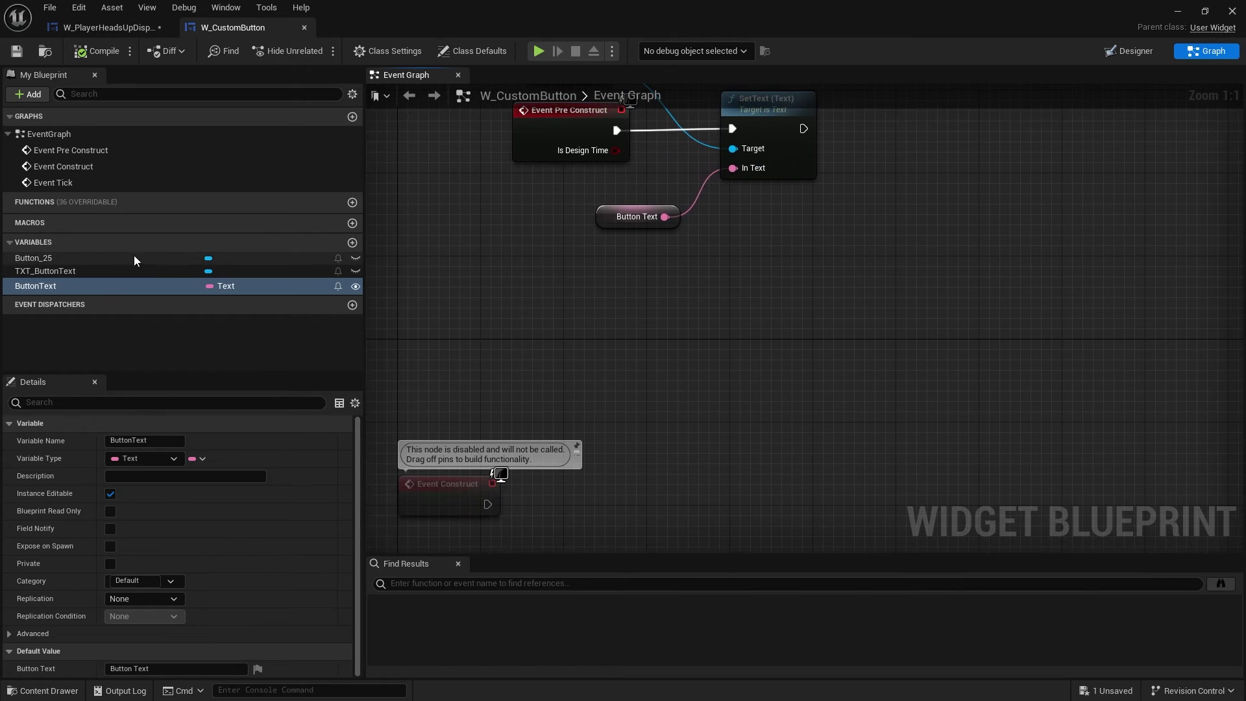
left_click(100, 258)
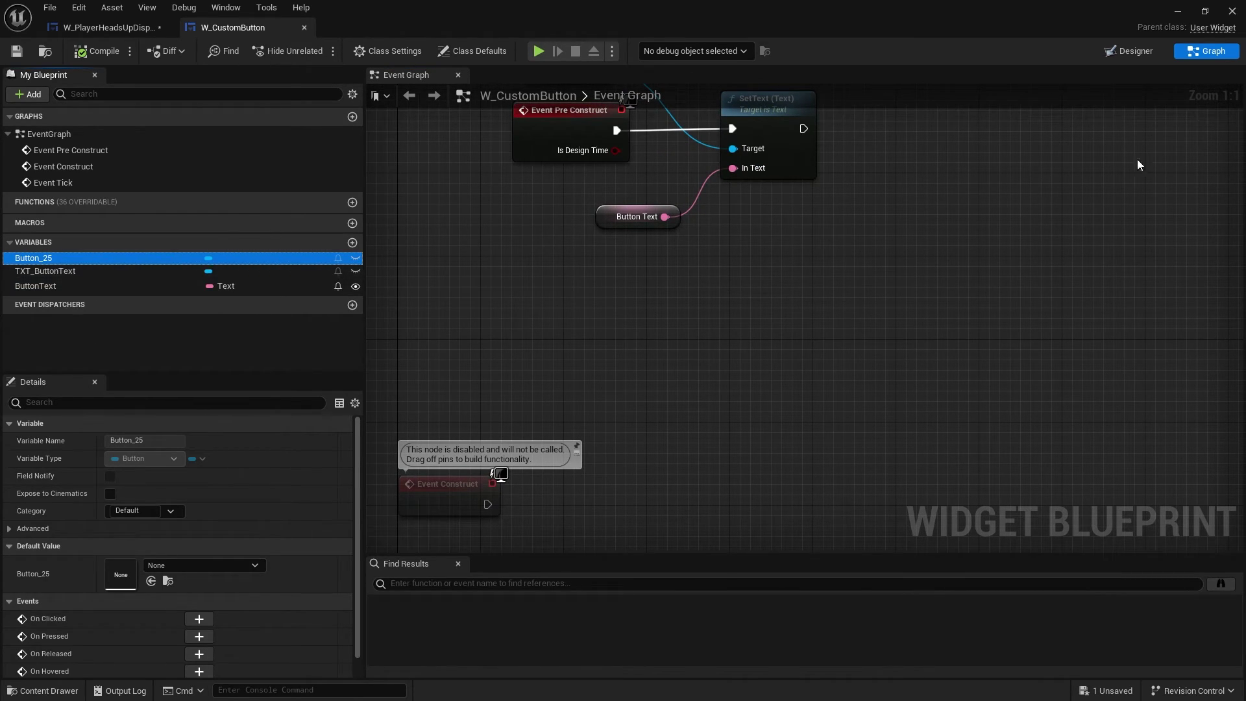
left_click(1108, 54)
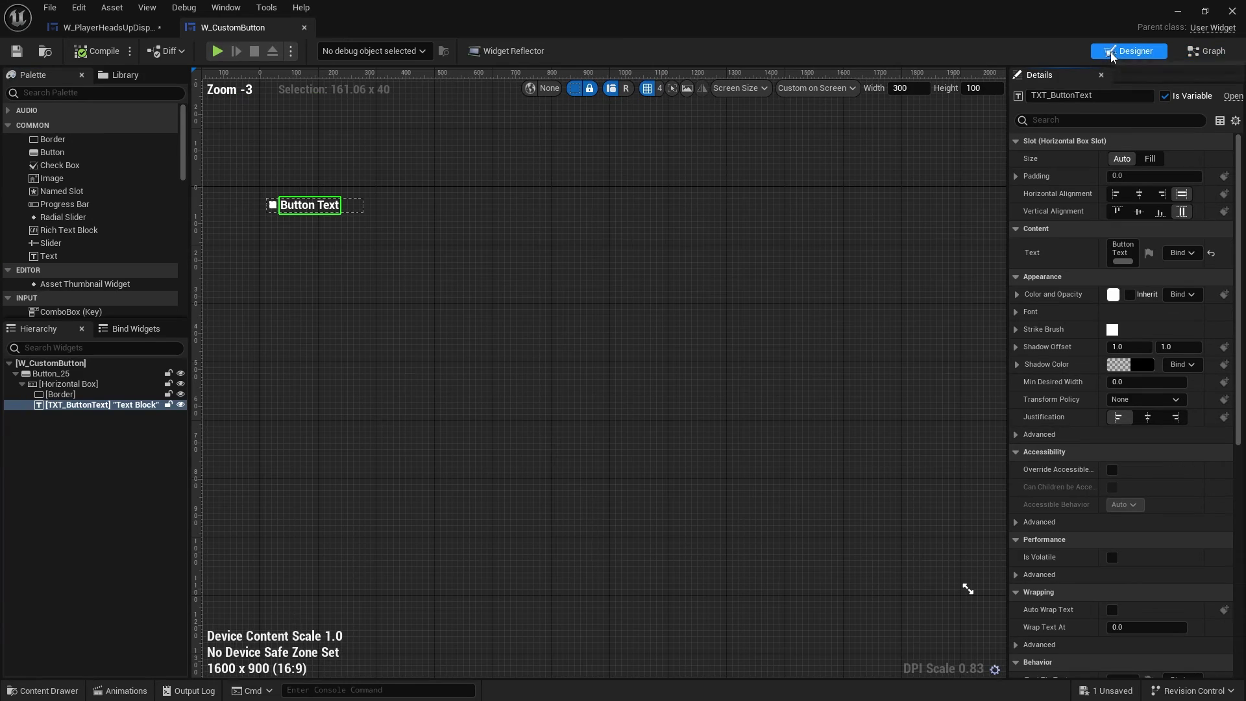
left_click(95, 376)
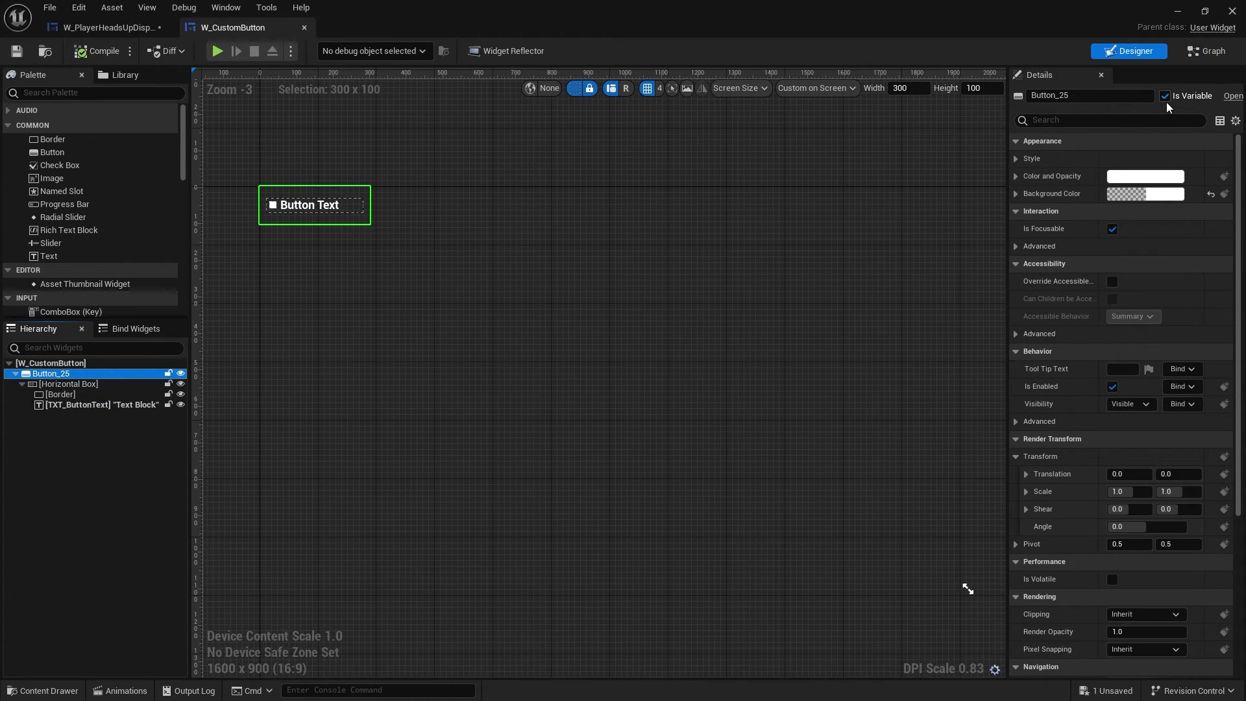
left_click_drag(1070, 96, 1022, 99)
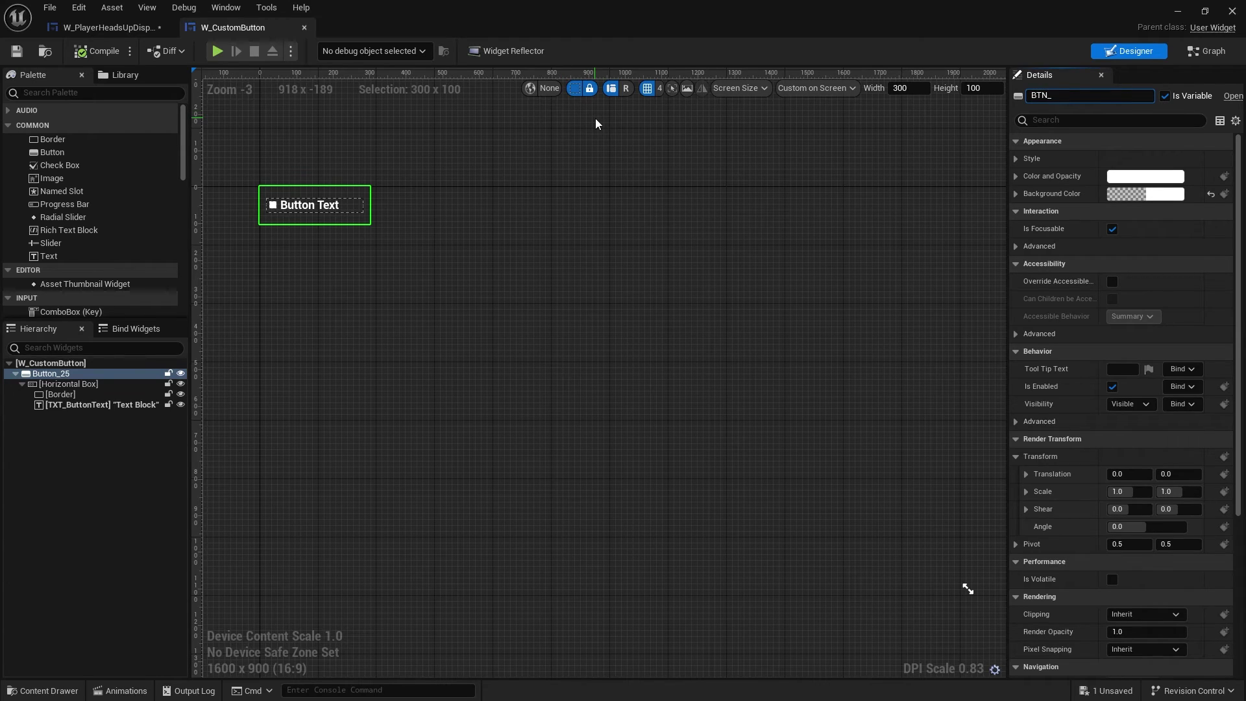
key("Return")
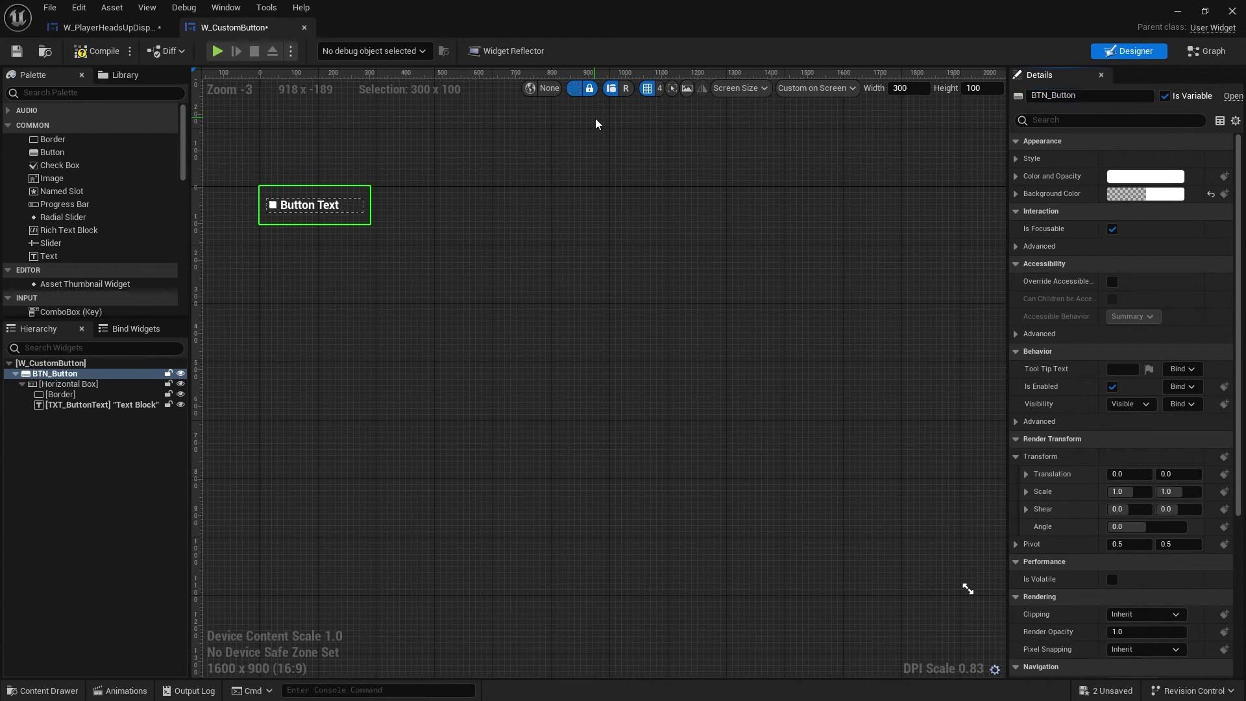
Add an On Clicked event for BTN_Button to the event graph and create an event dispatcher named OnClicked
left_click(1206, 51)
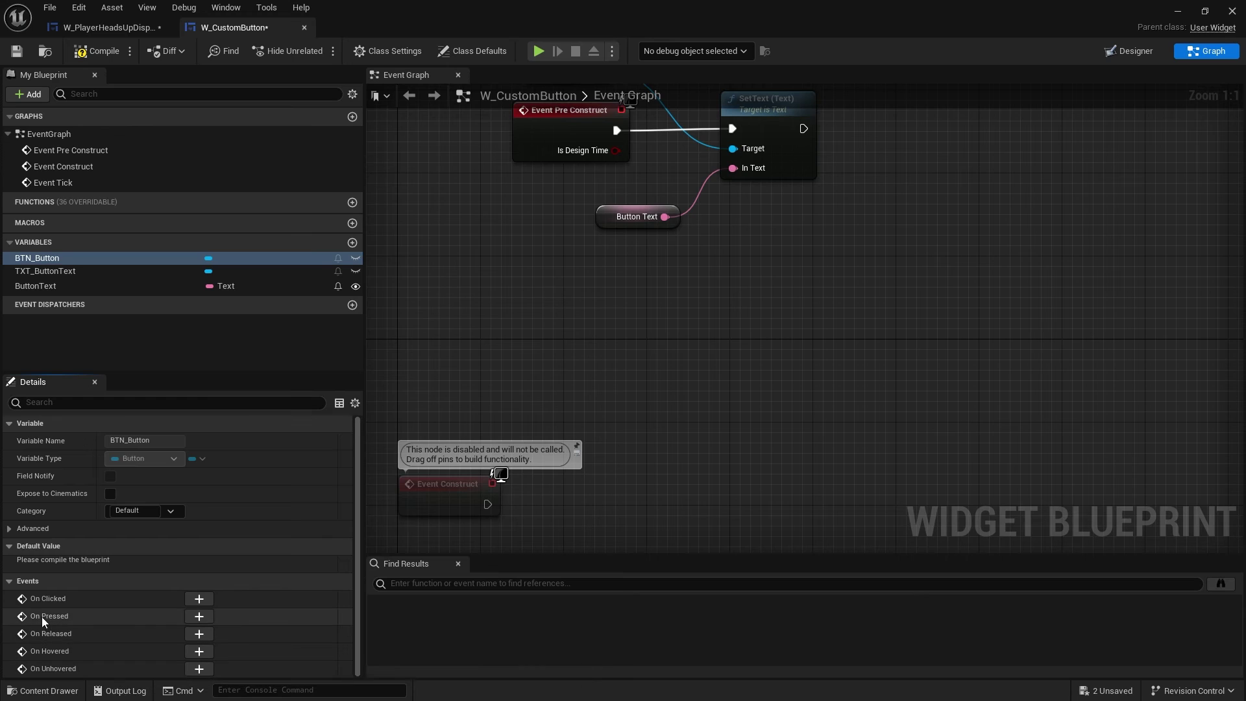
left_click(198, 599)
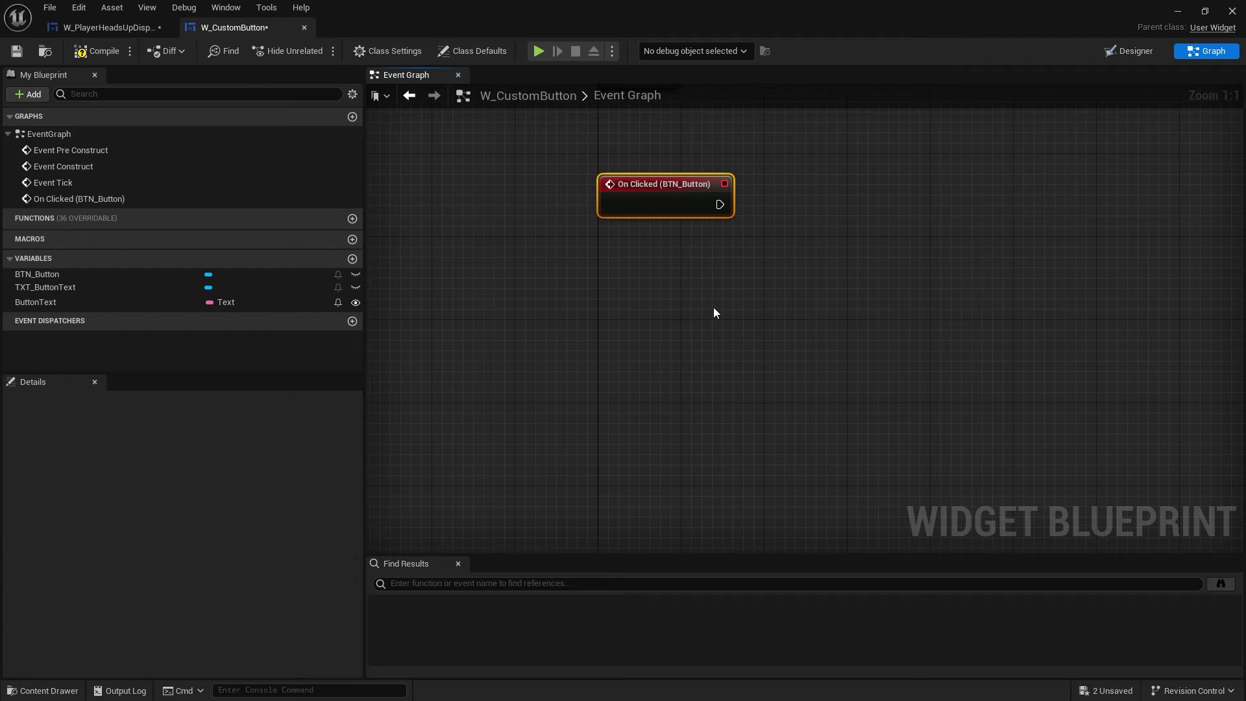
left_click(352, 321)
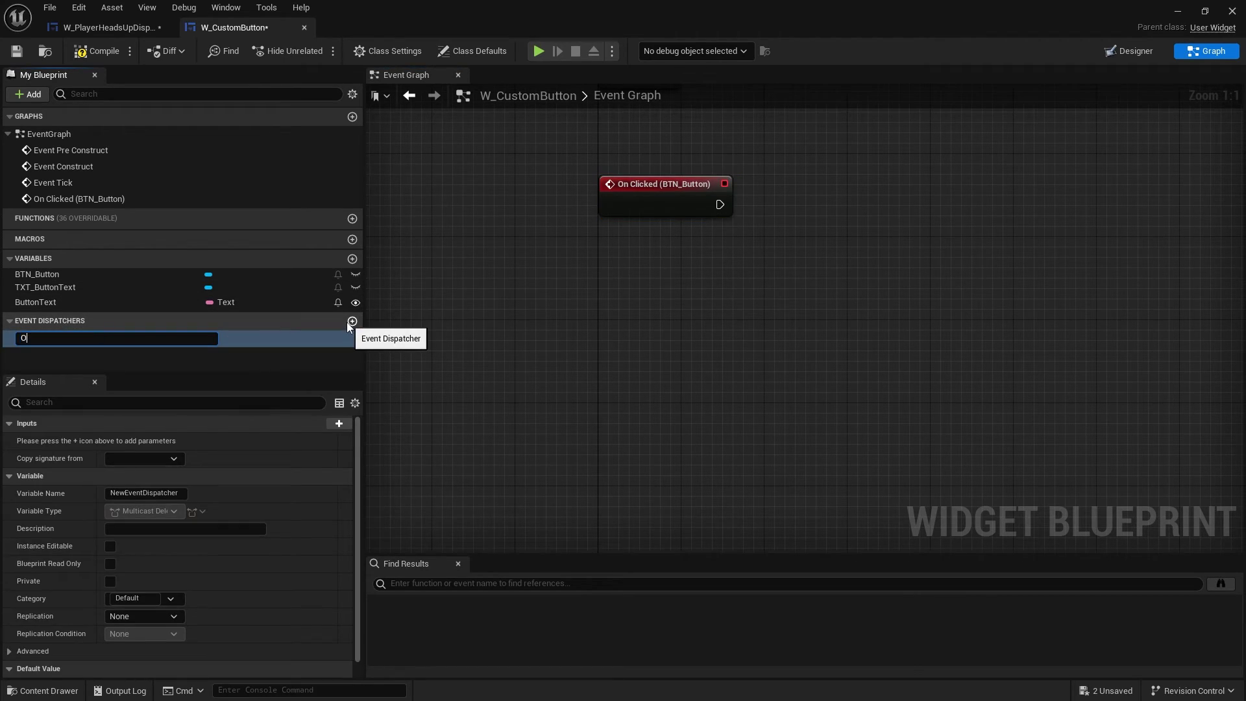
type("OnClicked")
key("Return")
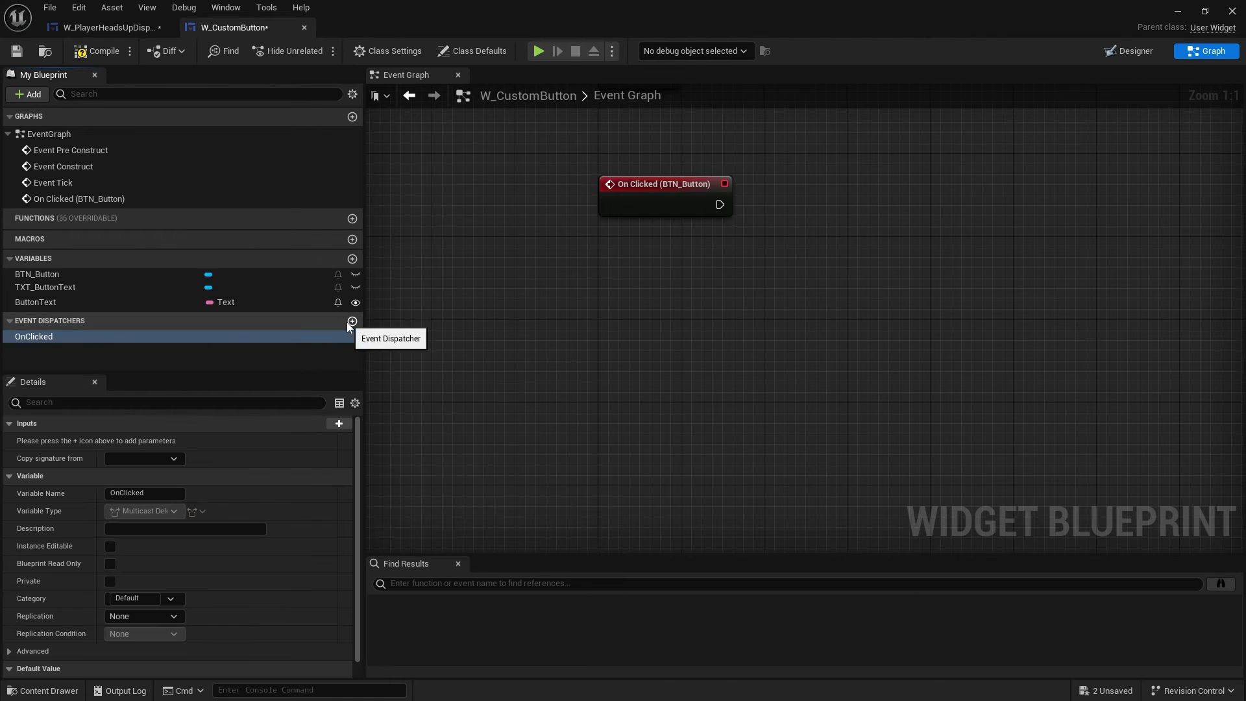
Call the OnClicked dispatcher from BTN_Button's On Clicked event
left_click_drag(201, 340, 768, 213)
left_click(784, 206)
left_click_drag(788, 207, 811, 196)
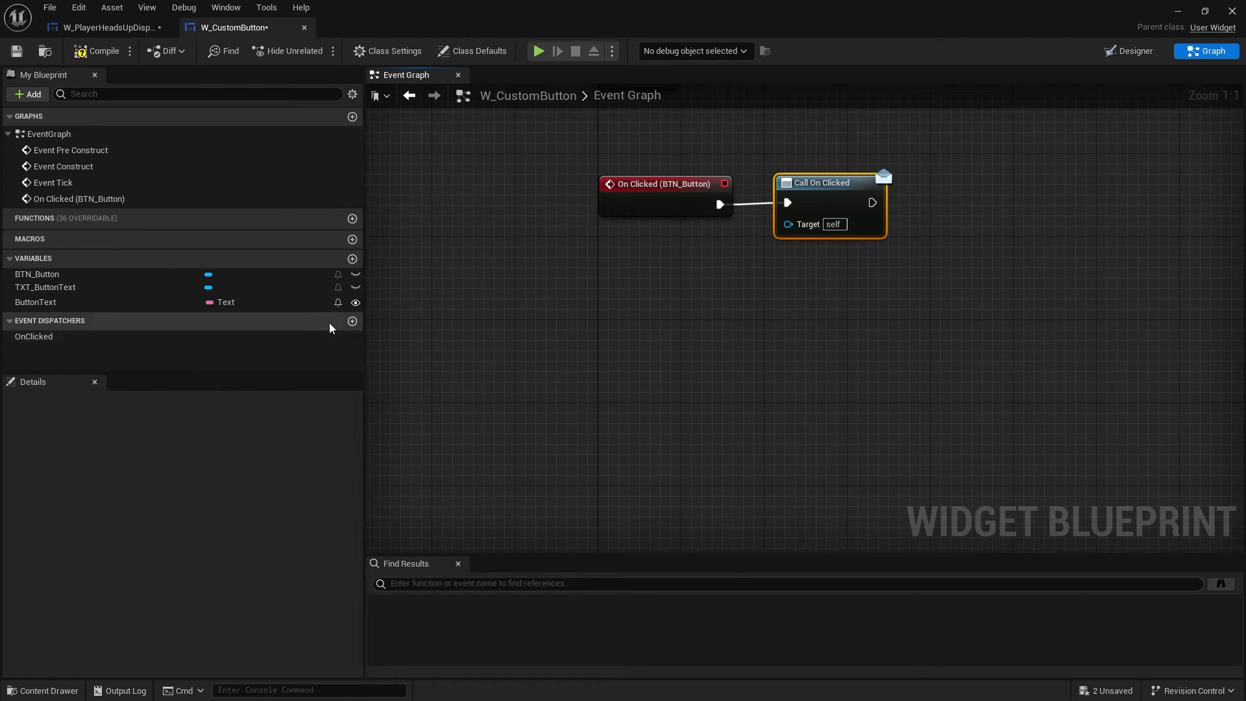
Create two more event dispatchers named OnPressed and OnReleased
left_click(352, 320)
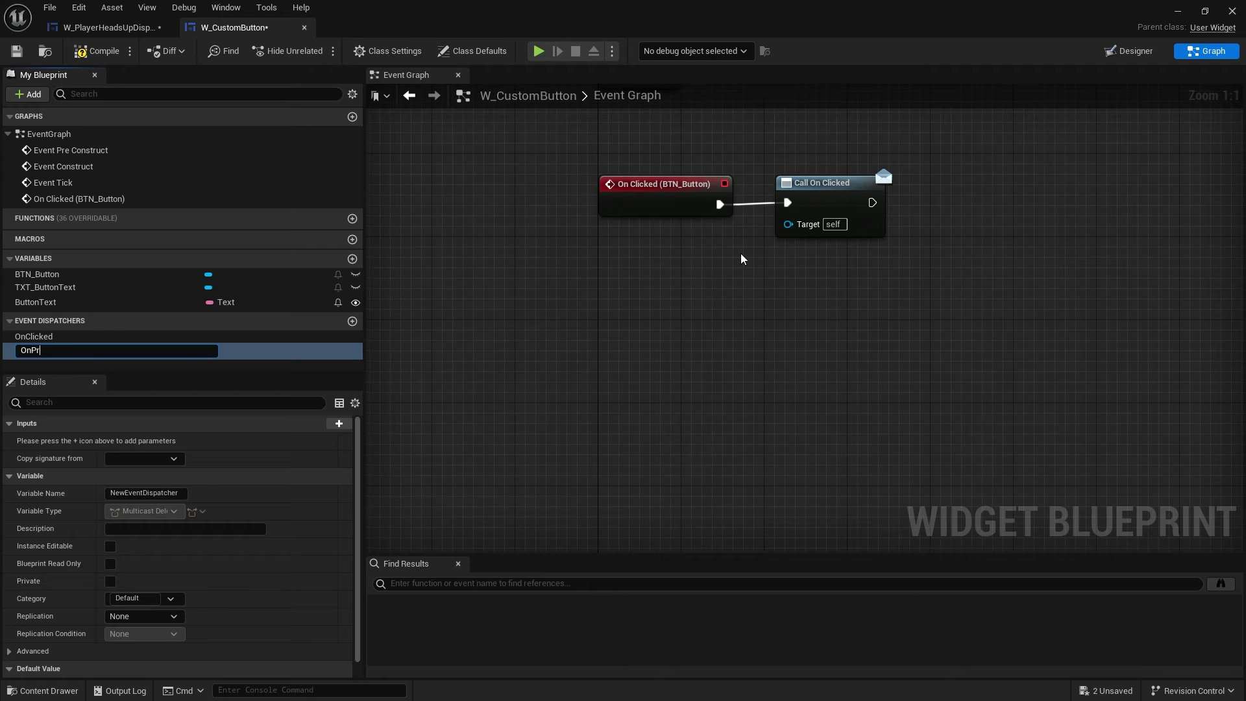
type("OnPressed")
key("Return")
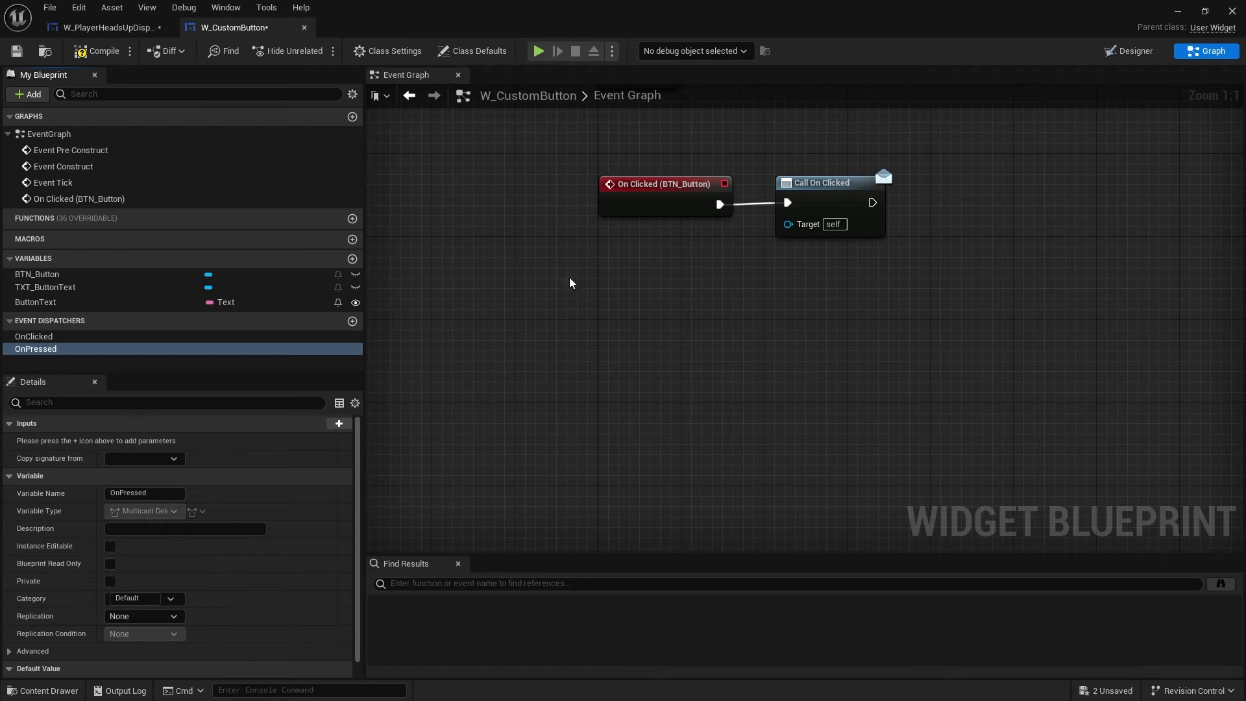
left_click(353, 321)
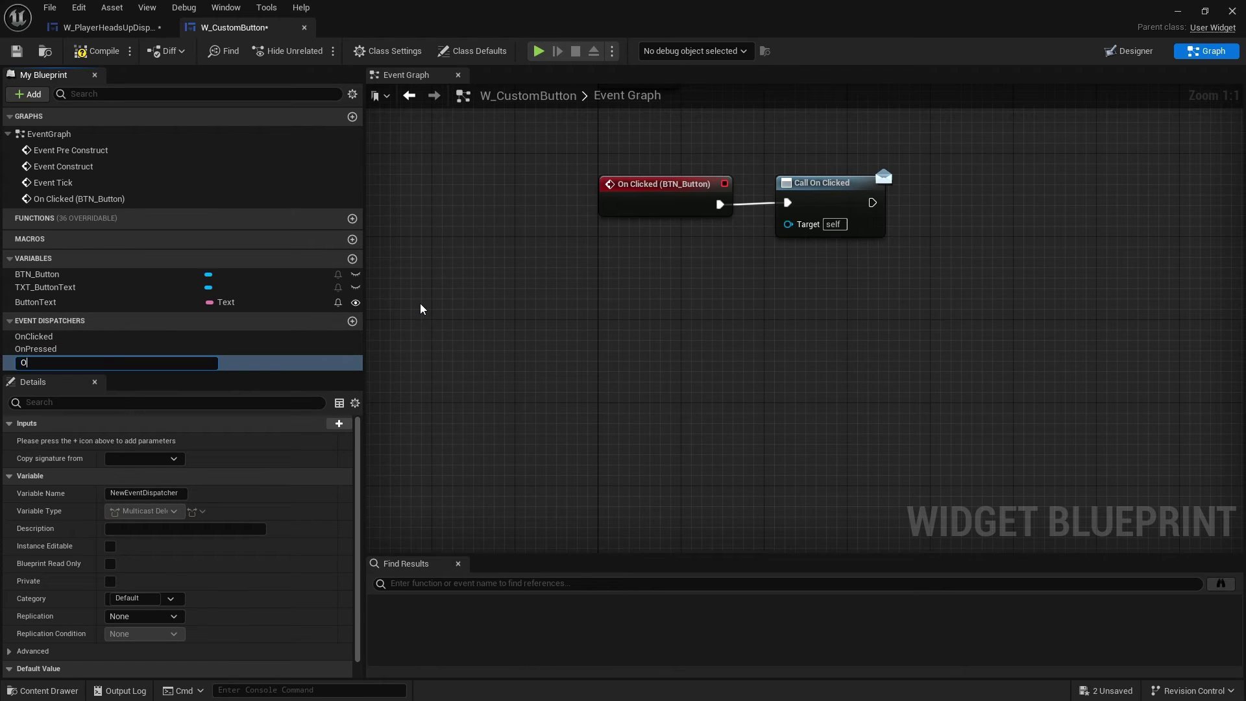
type("OnReleased")
key("Return")
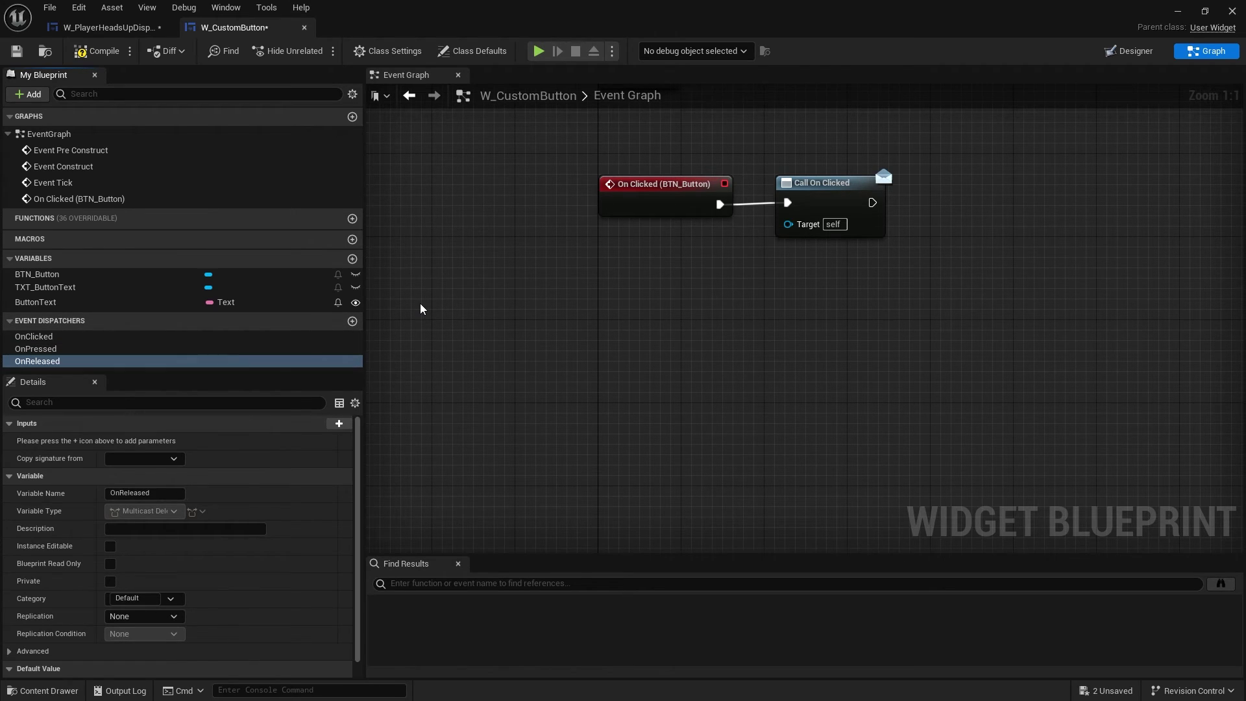
Create two more event dispatchers in W_CustomButton named OnHovered and OnUnhovered
left_click(104, 274)
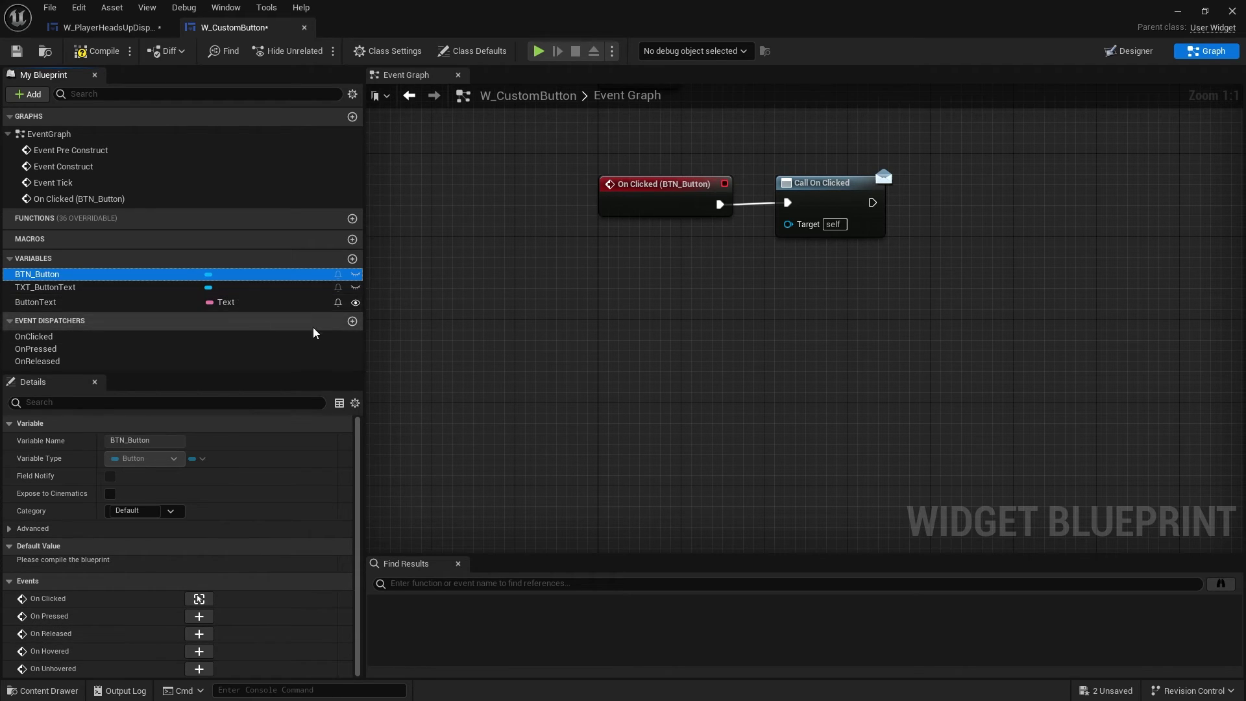
left_click(353, 322)
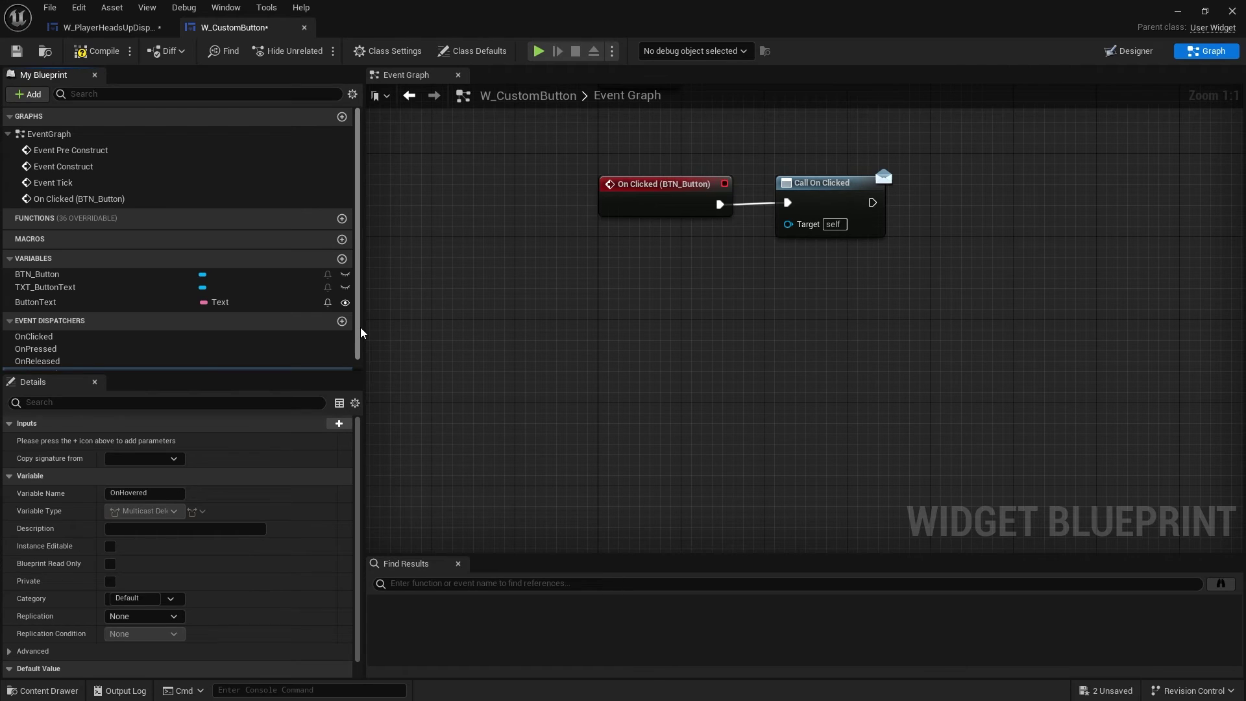
scroll(272, 328, "down", 1)
left_click(347, 314)
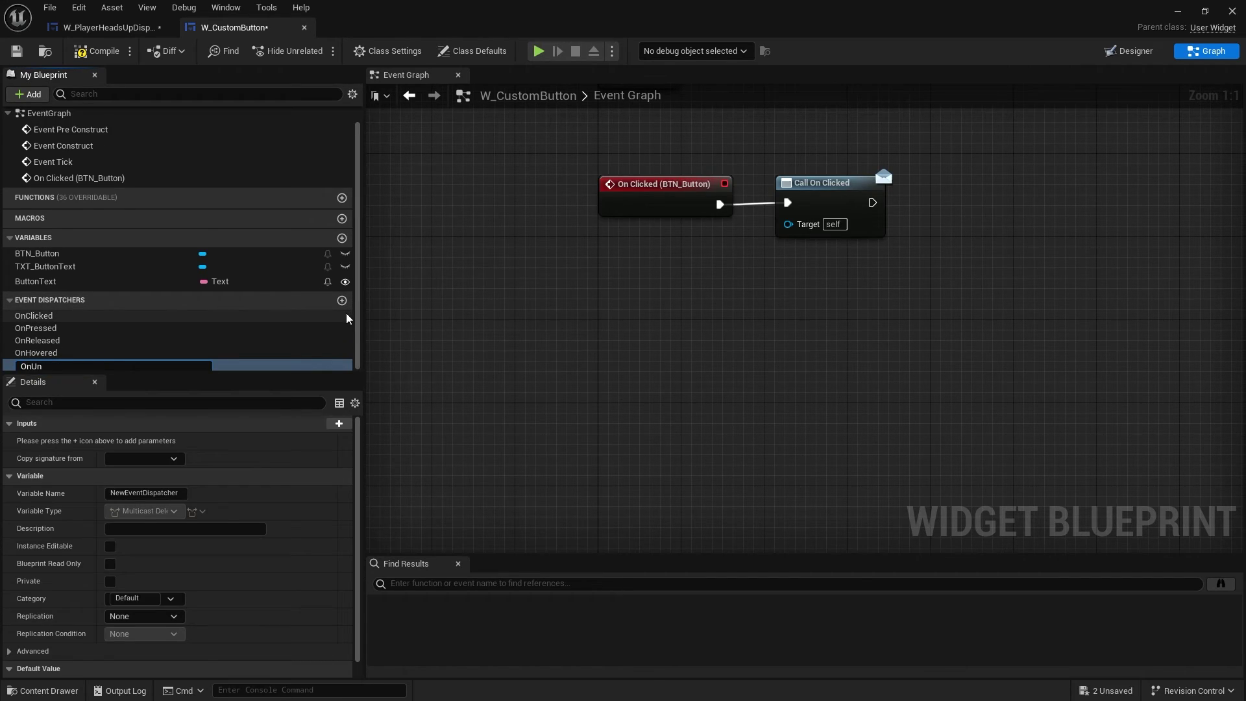
type("OnUnhovered")
key("Return")
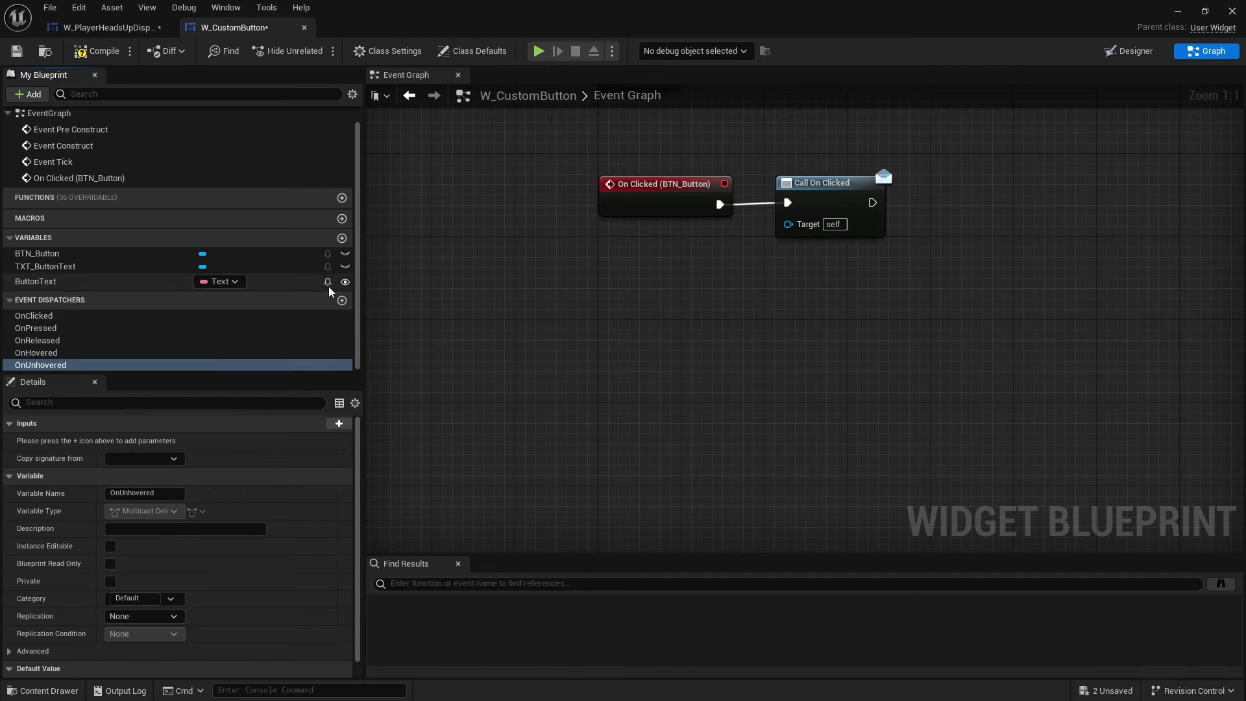
Add On Pressed, On Released, On Hovered and On Unhovered events for BTN_Button to the event graph
left_click(61, 254)
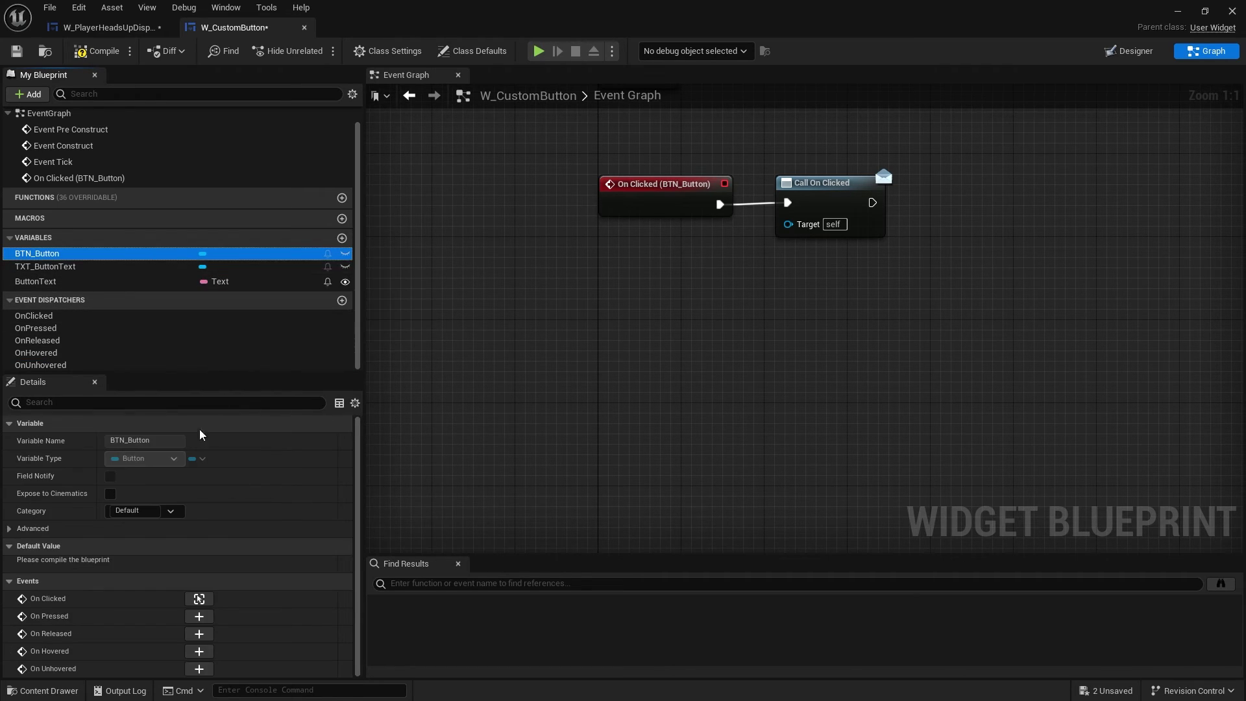
left_click(197, 618)
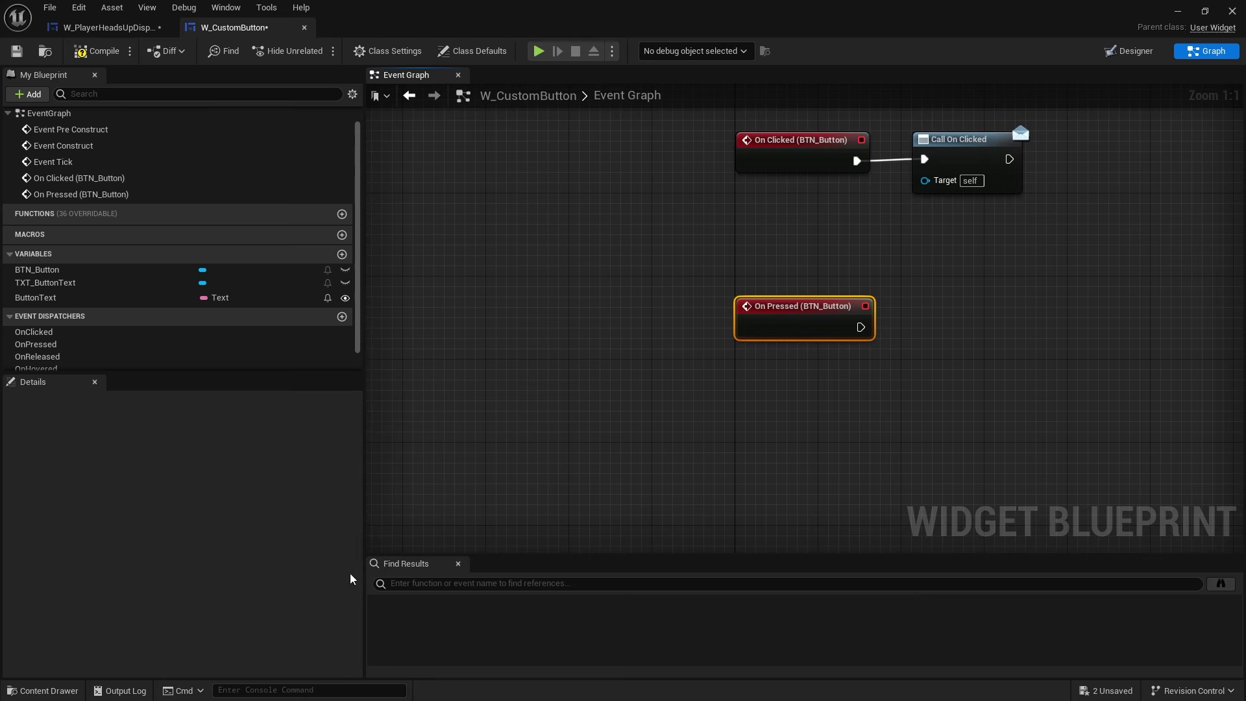
left_click(199, 634)
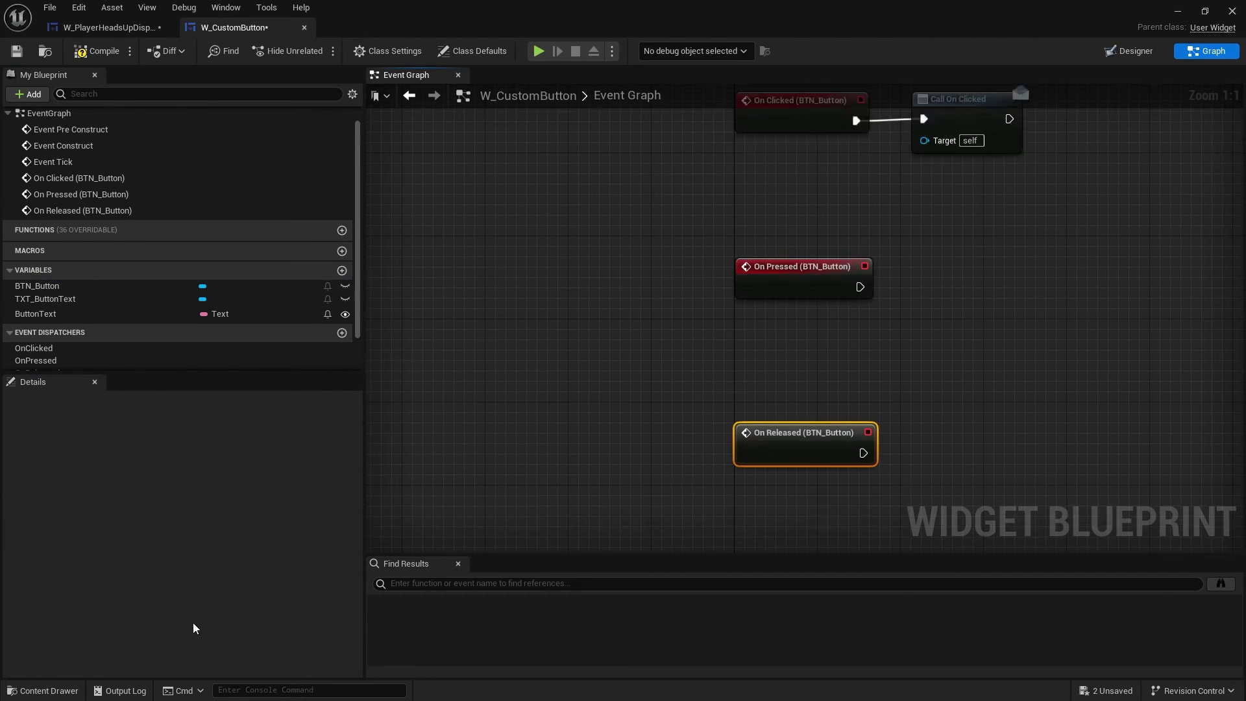
left_click(88, 285)
left_click(199, 651)
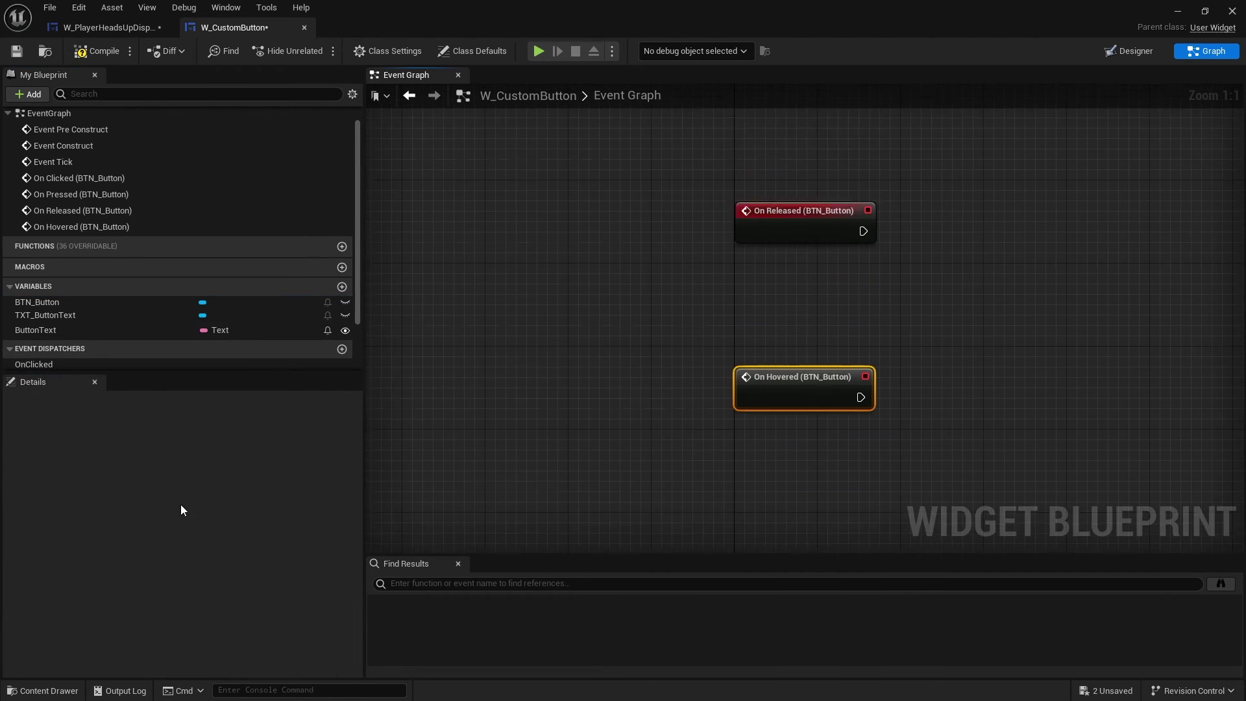
left_click(70, 299)
left_click(199, 669)
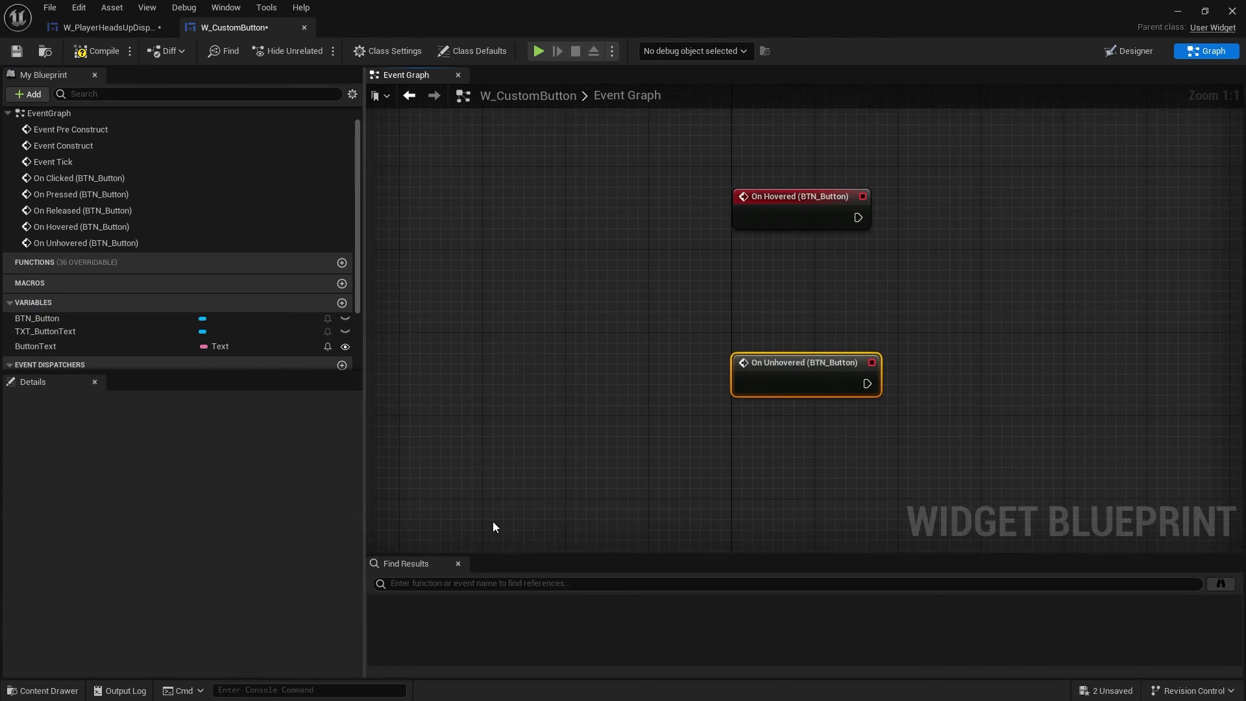
Call the OnPressed and OnReleased dispatchers from BTN_Button's matching On Pressed and On Released events
scroll(97, 344, "down", 3)
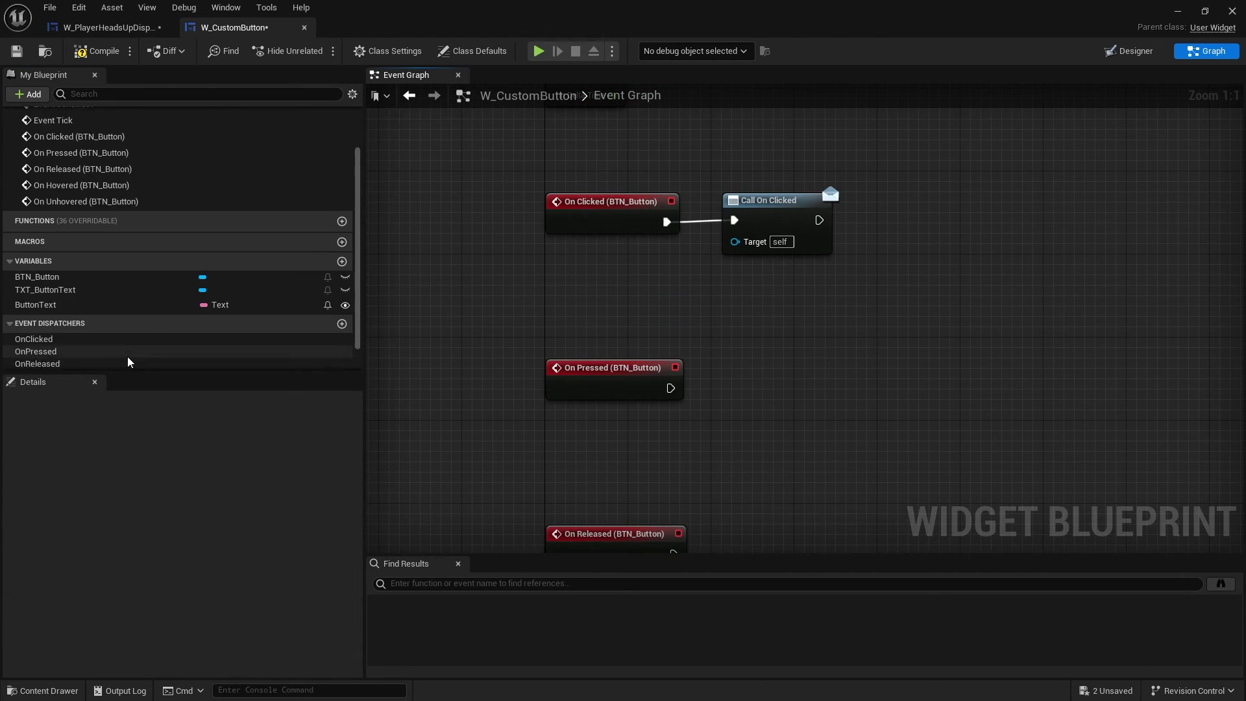
left_click_drag(87, 329, 670, 388)
left_click(764, 406)
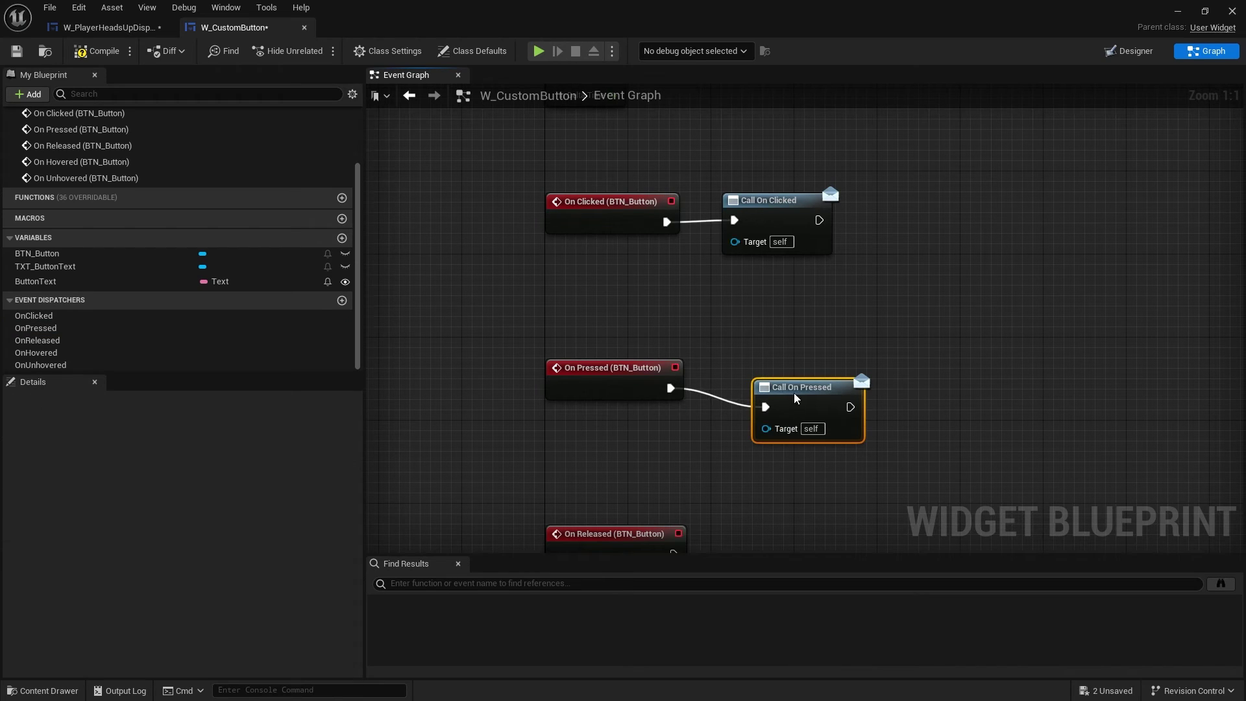
left_click_drag(801, 388, 779, 365)
right_click_drag(560, 498, 445, 284)
left_click_drag(39, 340, 562, 340)
left_click(660, 343)
Call the OnHovered and OnUnhovered dispatchers from BTN_Button's matching events, and compile and save W_CustomButton
right_click_drag(630, 418, 566, 226)
left_click_drag(35, 353, 559, 303)
left_click(568, 305)
left_click_drag(604, 304, 613, 315)
right_click_drag(583, 444, 609, 211)
left_click_drag(132, 363, 615, 226)
left_click(607, 264)
left_click(89, 53)
left_click(13, 55)
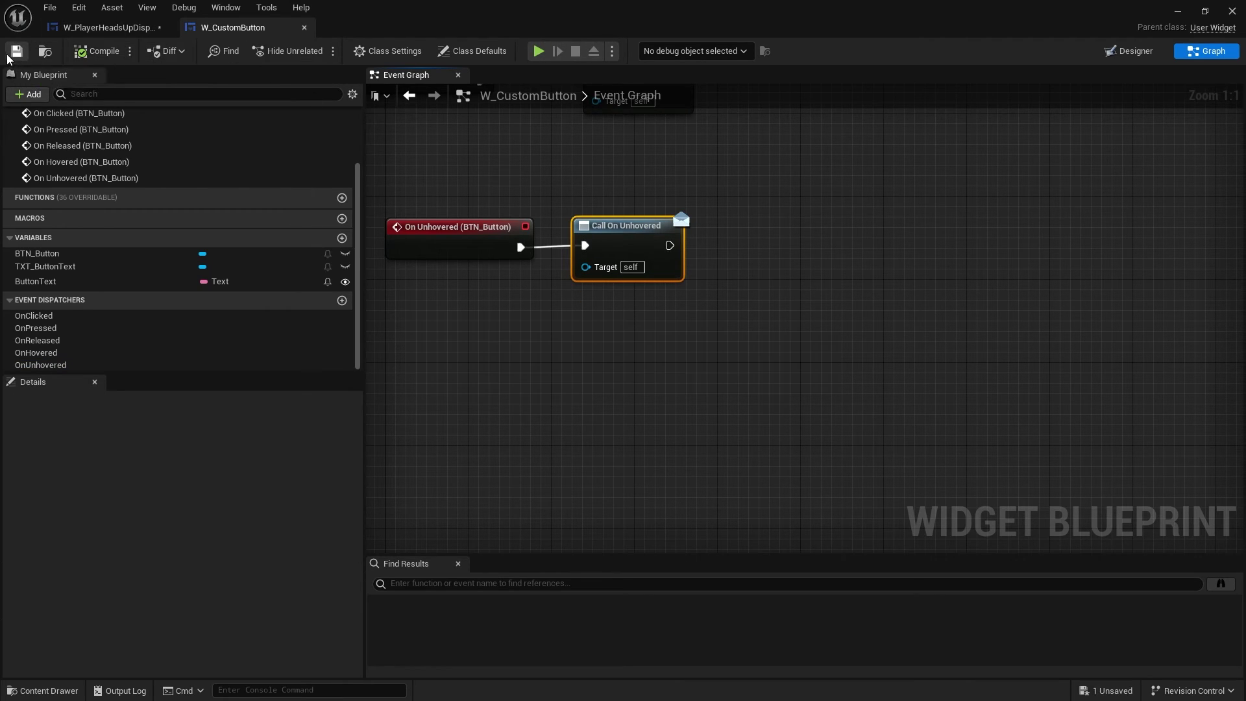
In W_PlayerHeadsUpDisplay, add an On Clicked event for the Play Game W_CustomButton to the event graph
left_click(101, 27)
left_click(591, 227)
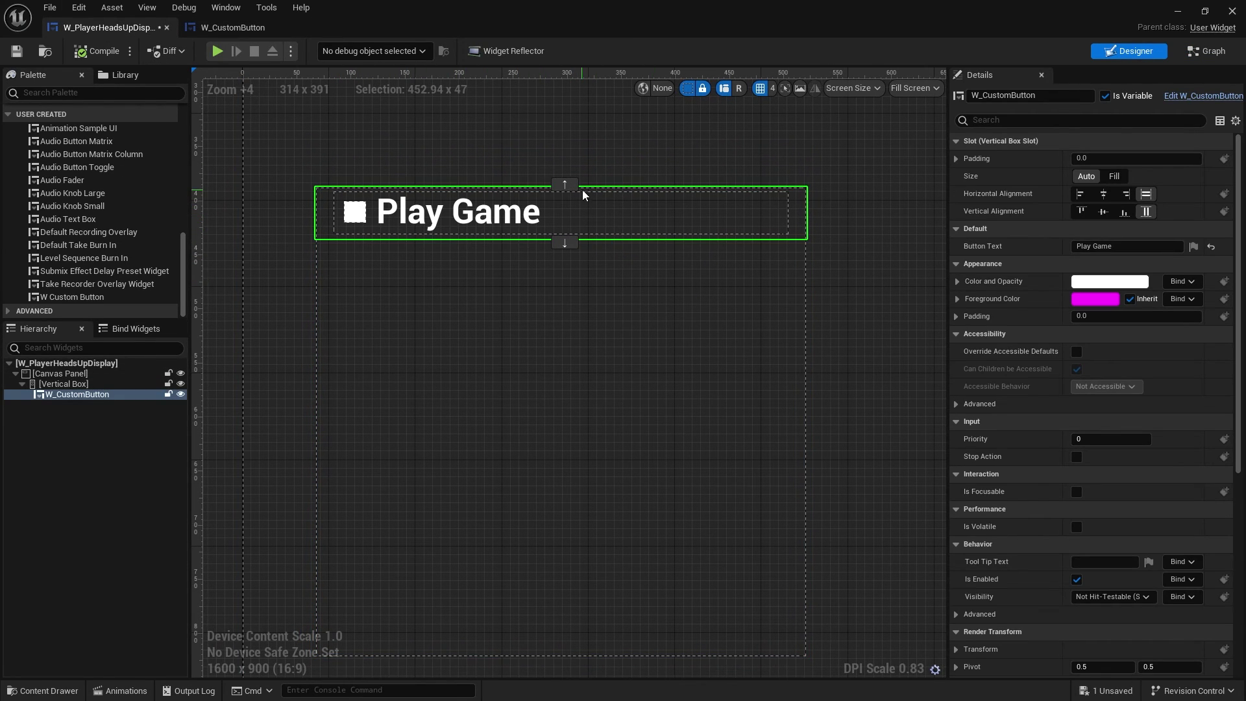
scroll(1078, 353, "down", 10)
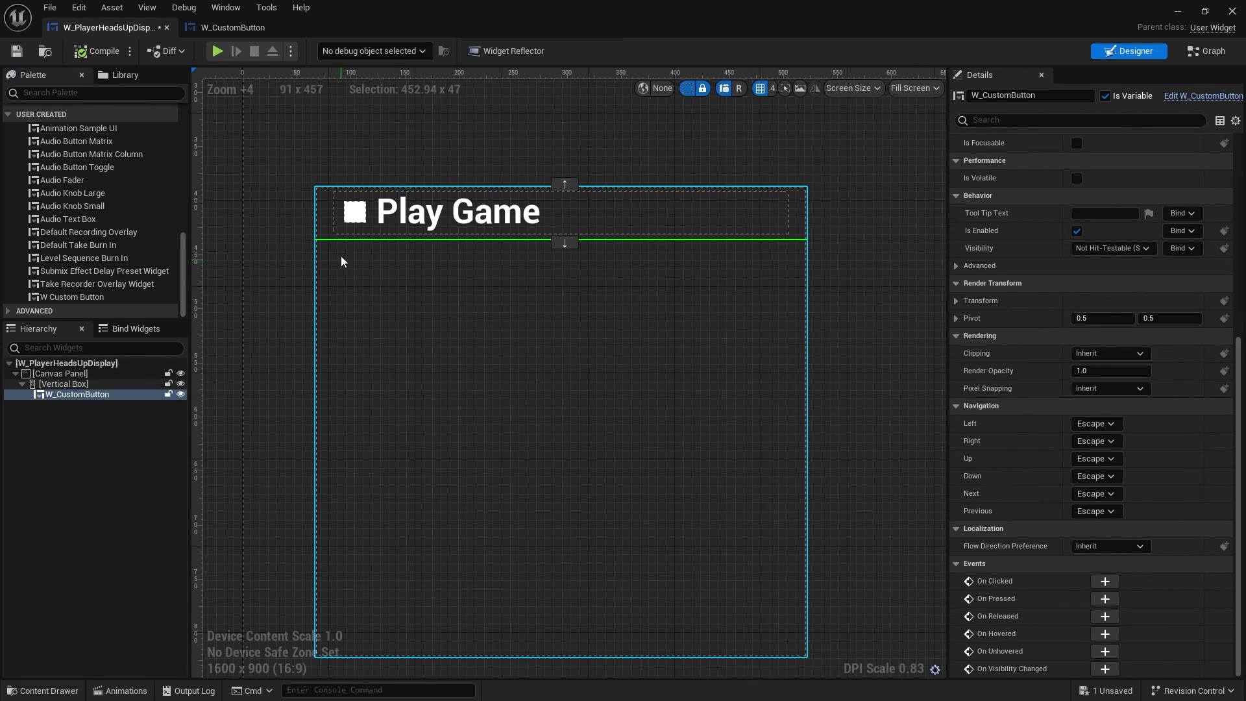
left_click(1106, 581)
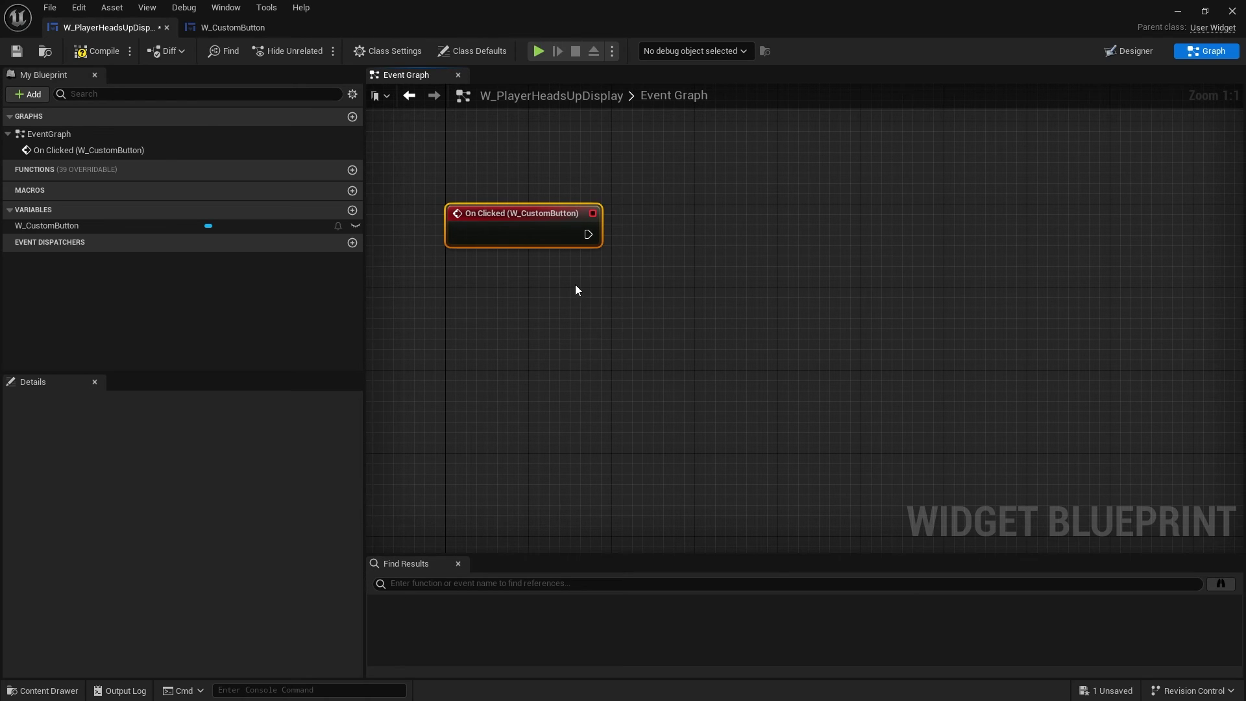
Duplicate the Play Game button inside the Vertical Box in the W_PlayerHeadsUpDisplay designer
left_click(1128, 51)
scroll(539, 298, "up", 4)
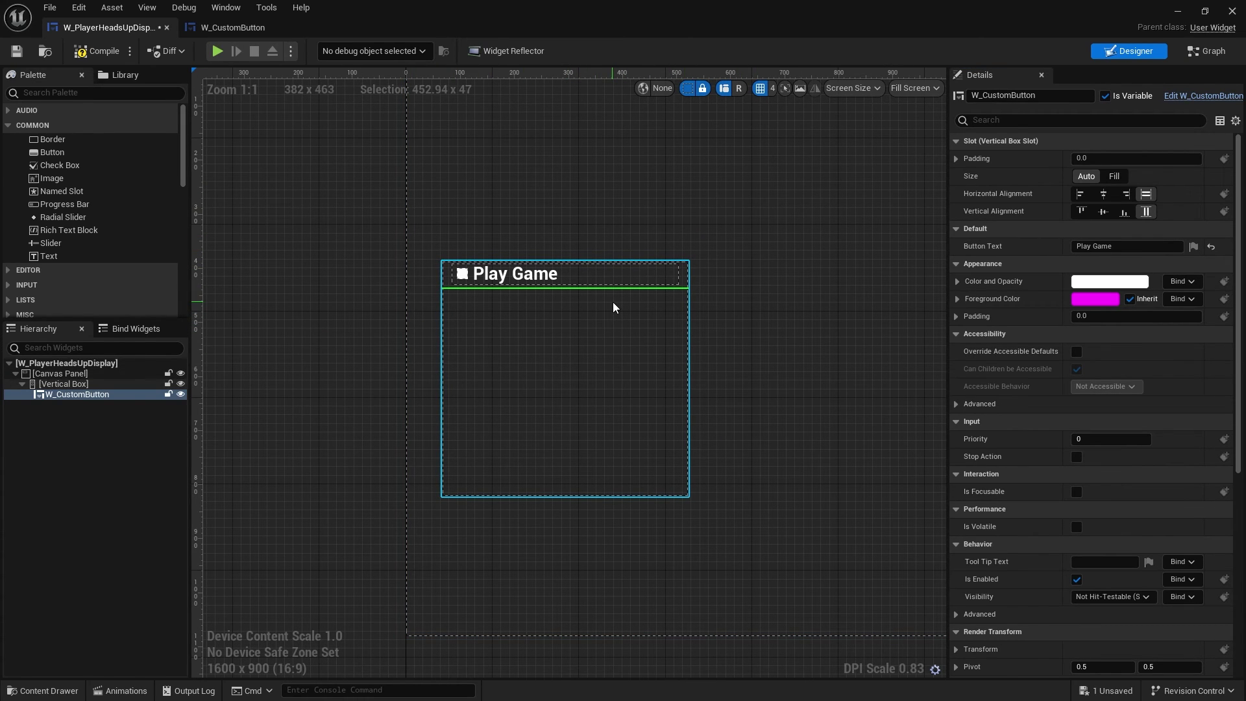
scroll(614, 306, "up", 2)
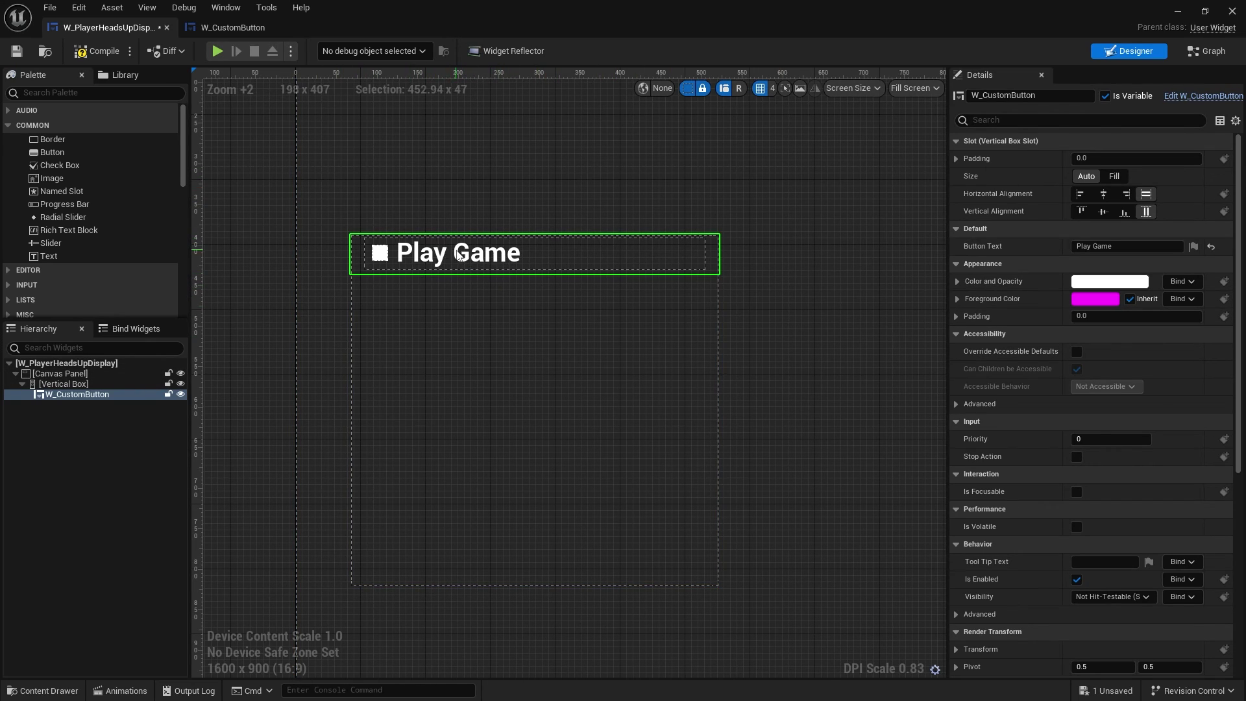
key("ctrl+d")
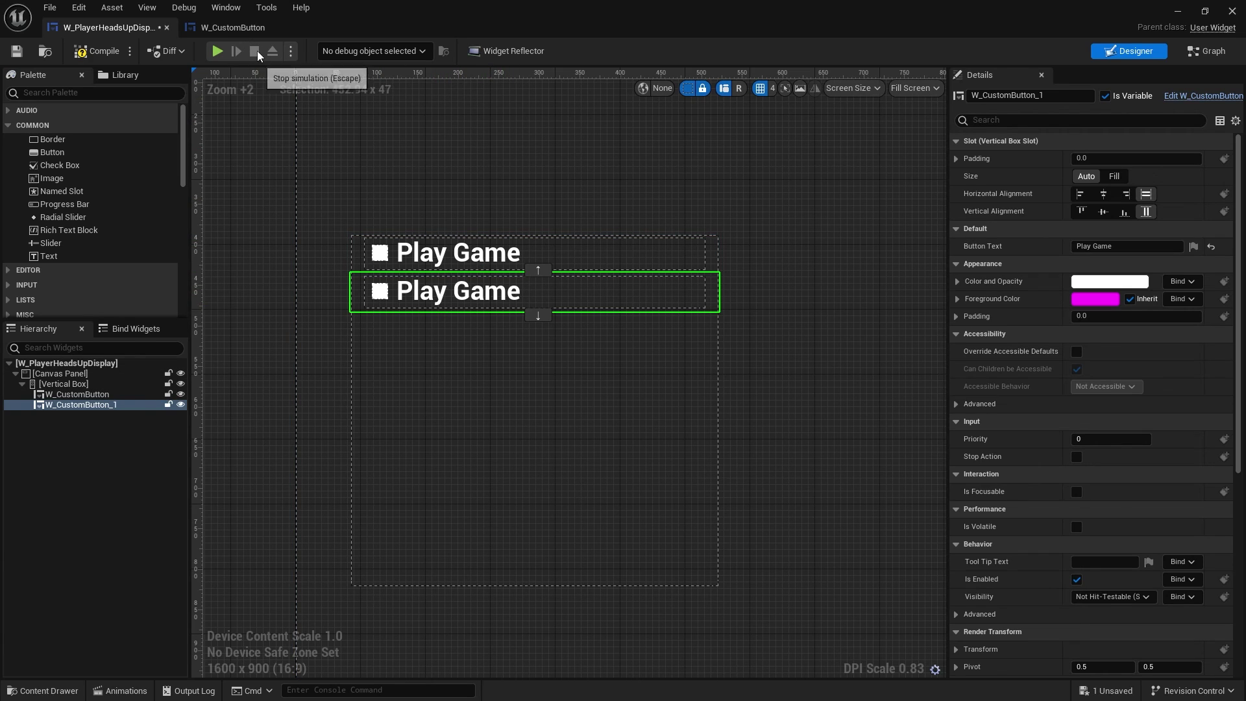
In the W_CustomButton designer, set the root widget's appearance padding to 5 and compile the widget
left_click(218, 38)
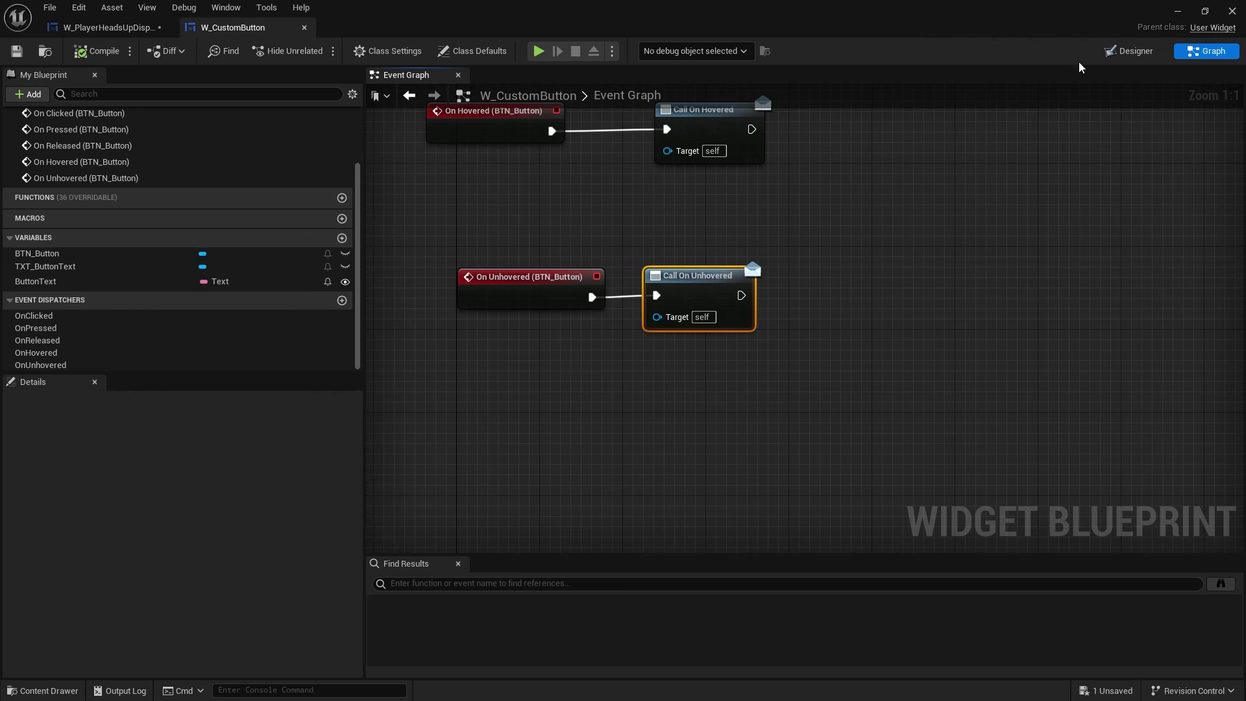
left_click(1129, 50)
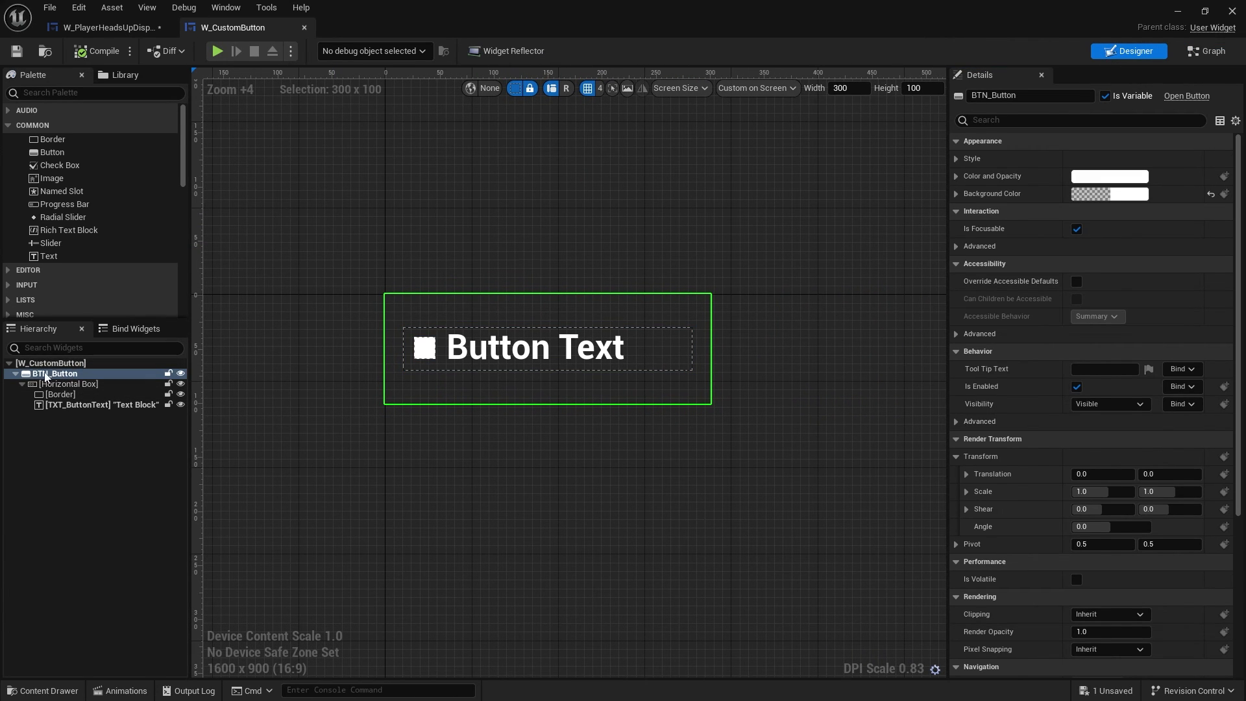
left_click(23, 364)
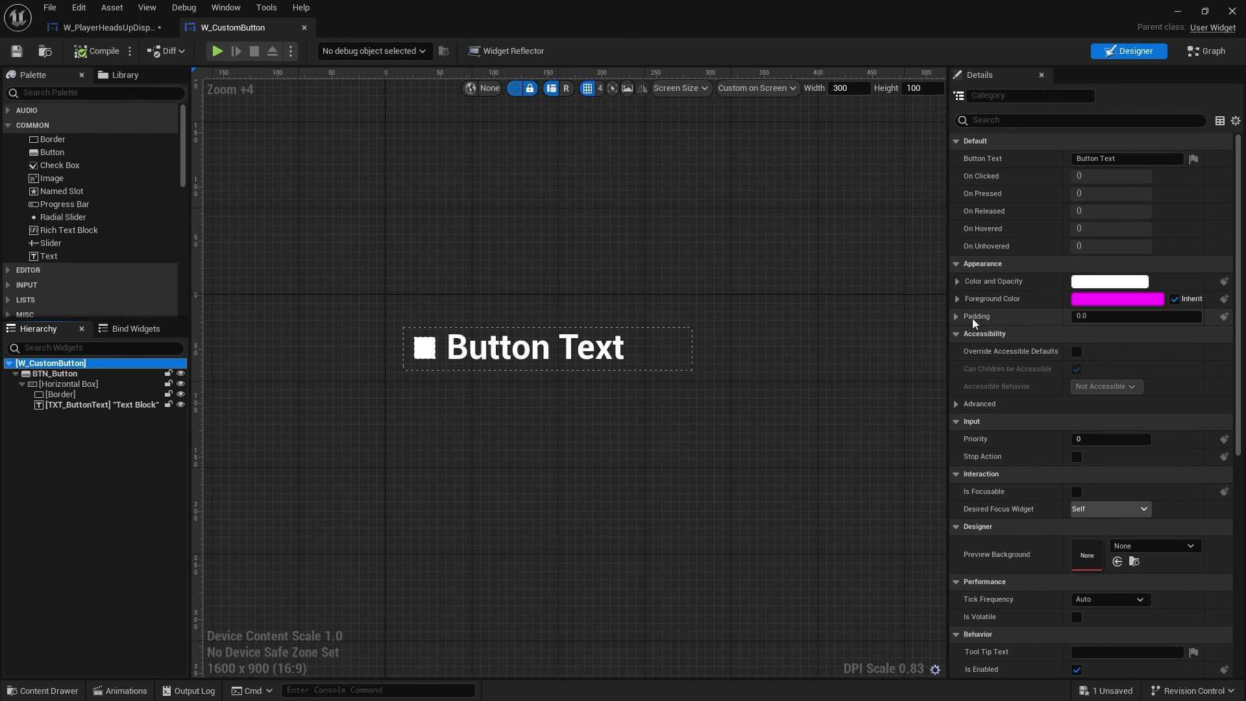
left_click(1103, 316)
type("5")
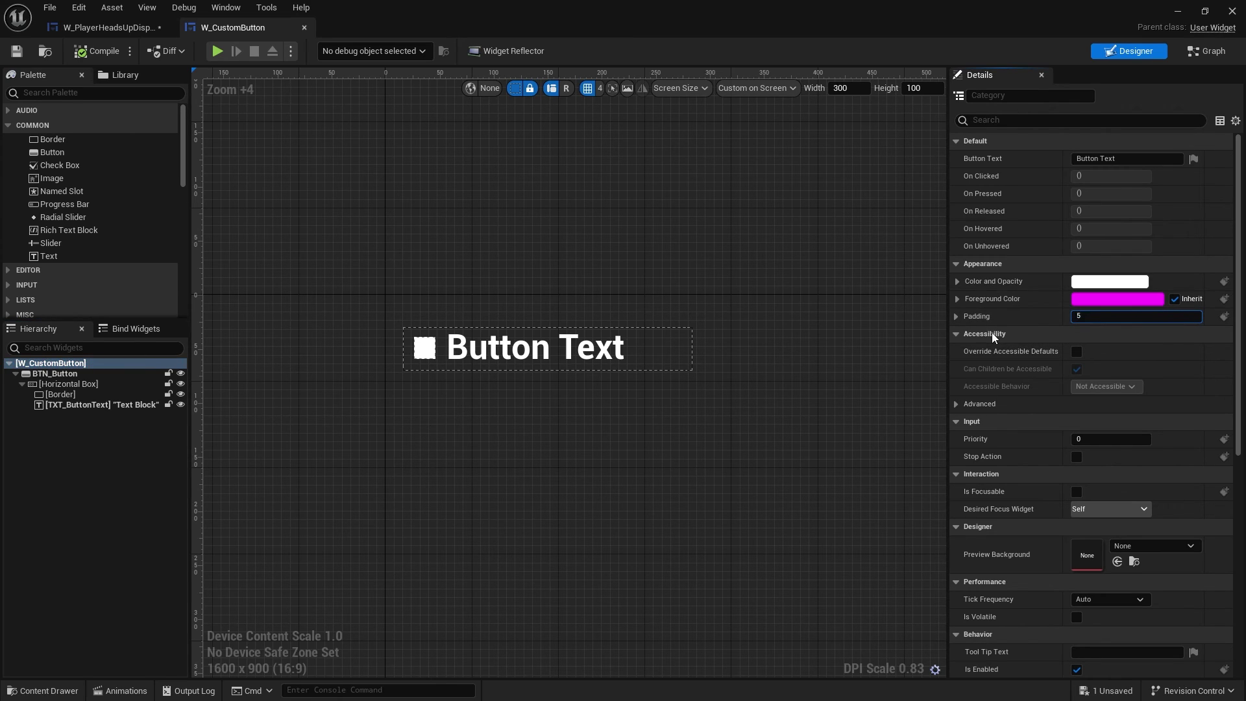
key("Return")
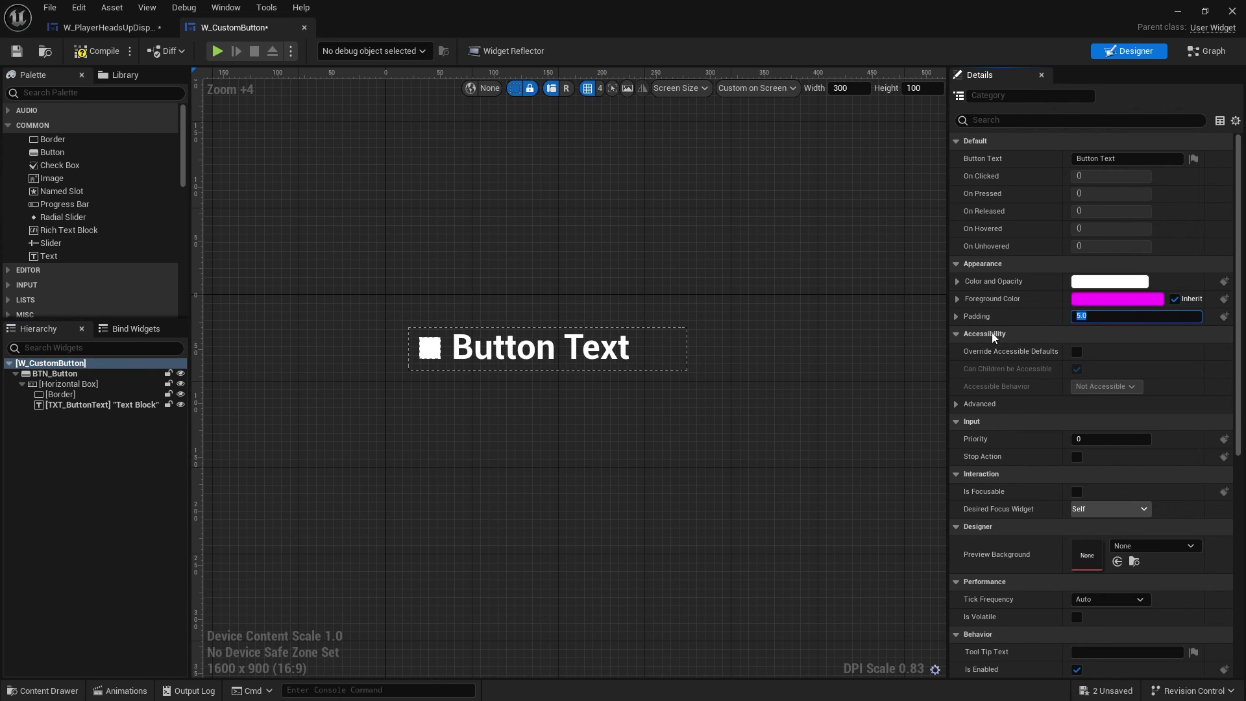
left_click(92, 51)
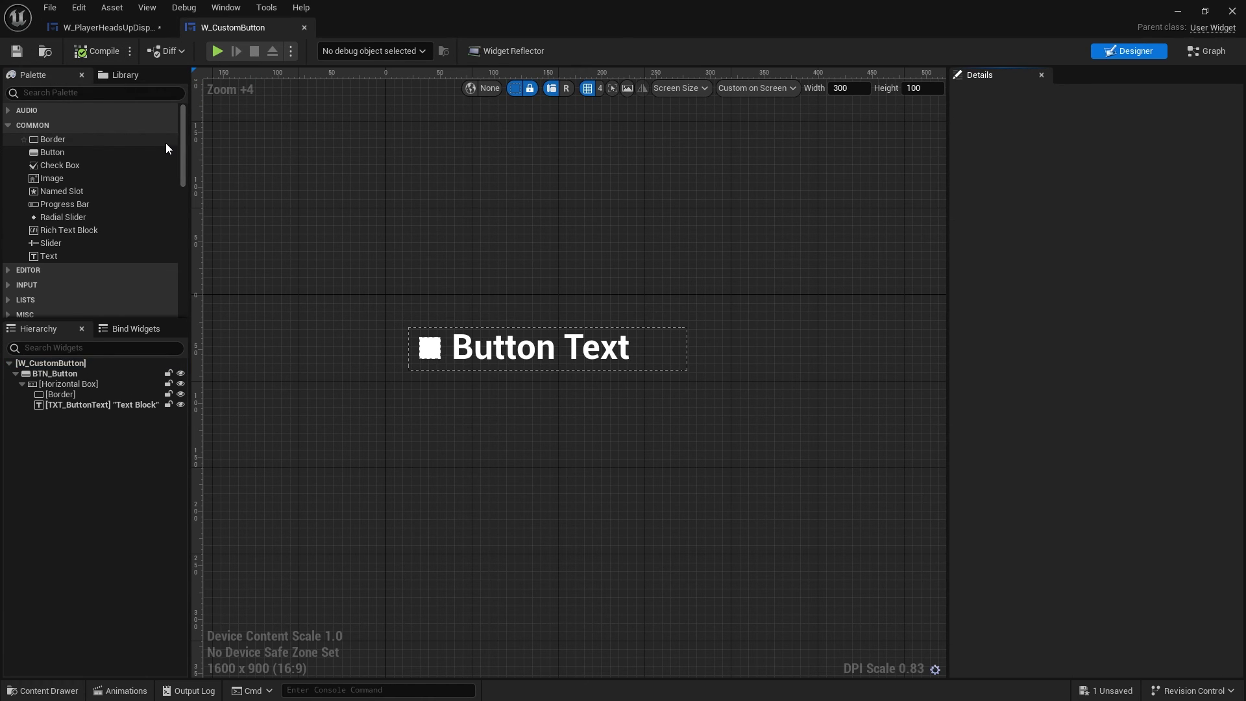
Reset the appearance padding of both Play Game buttons in W_PlayerHeadsUpDisplay to the widget's default of 5.0
left_click(101, 29)
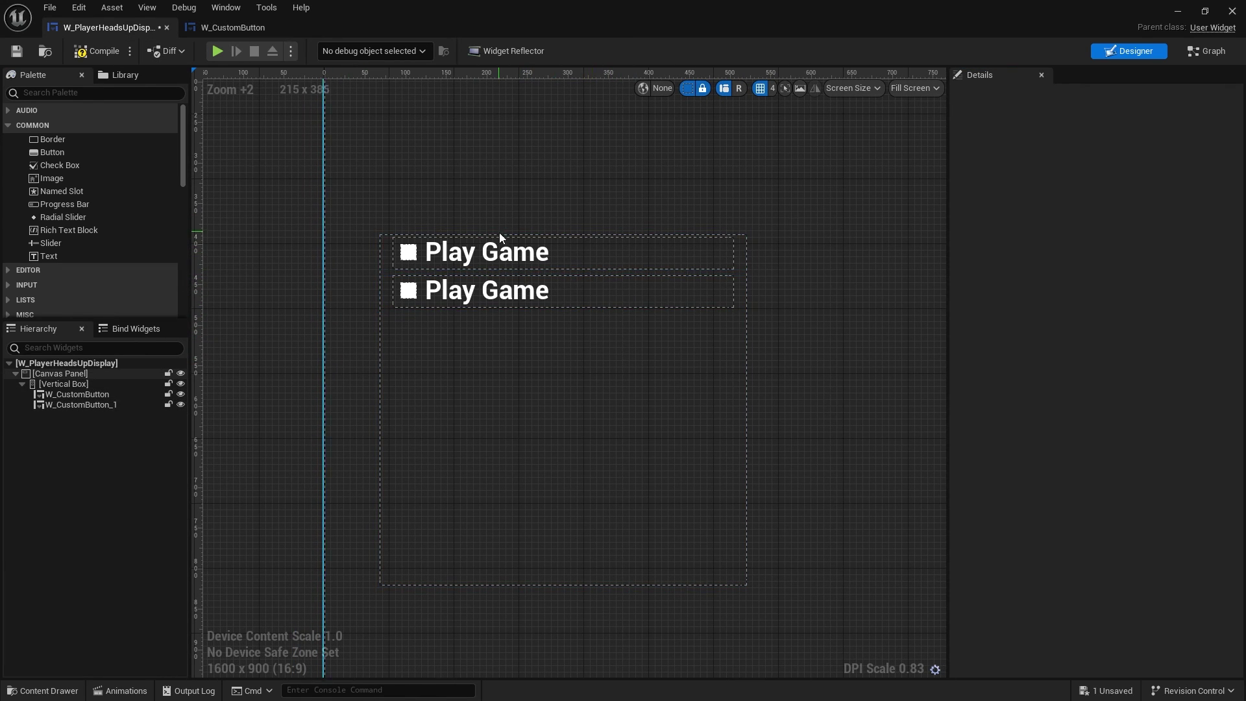
left_click(599, 261)
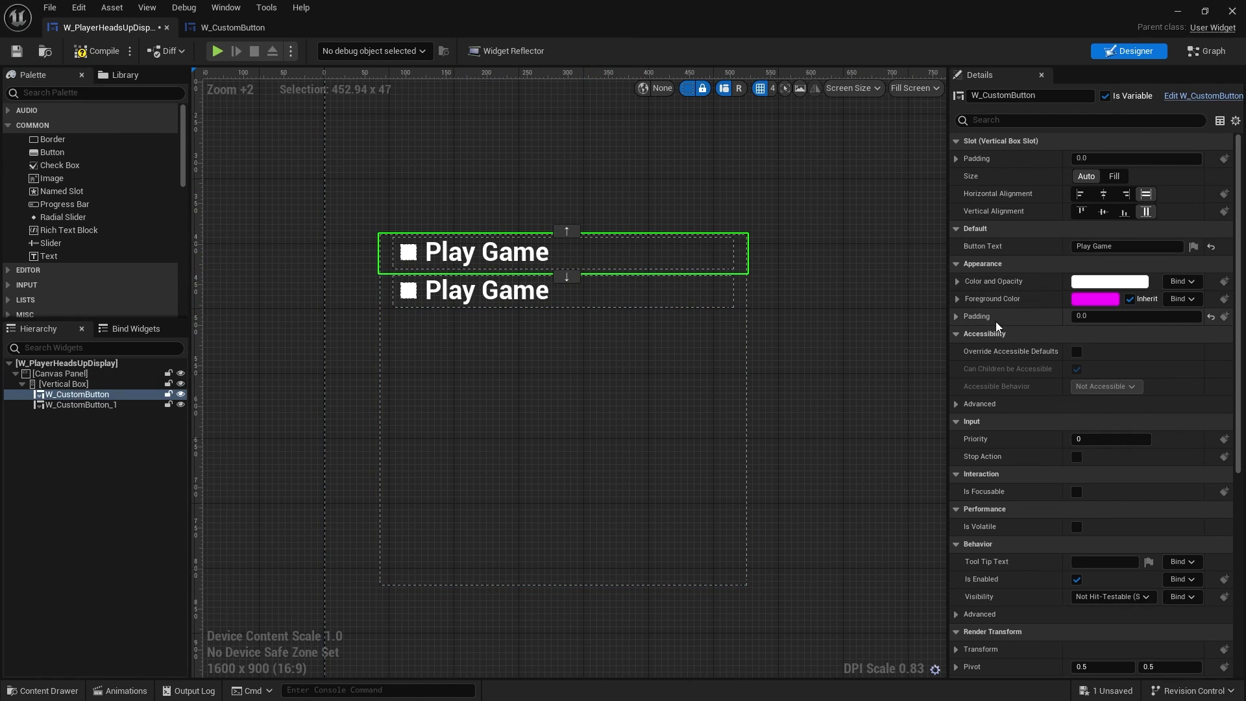
left_click(1211, 317)
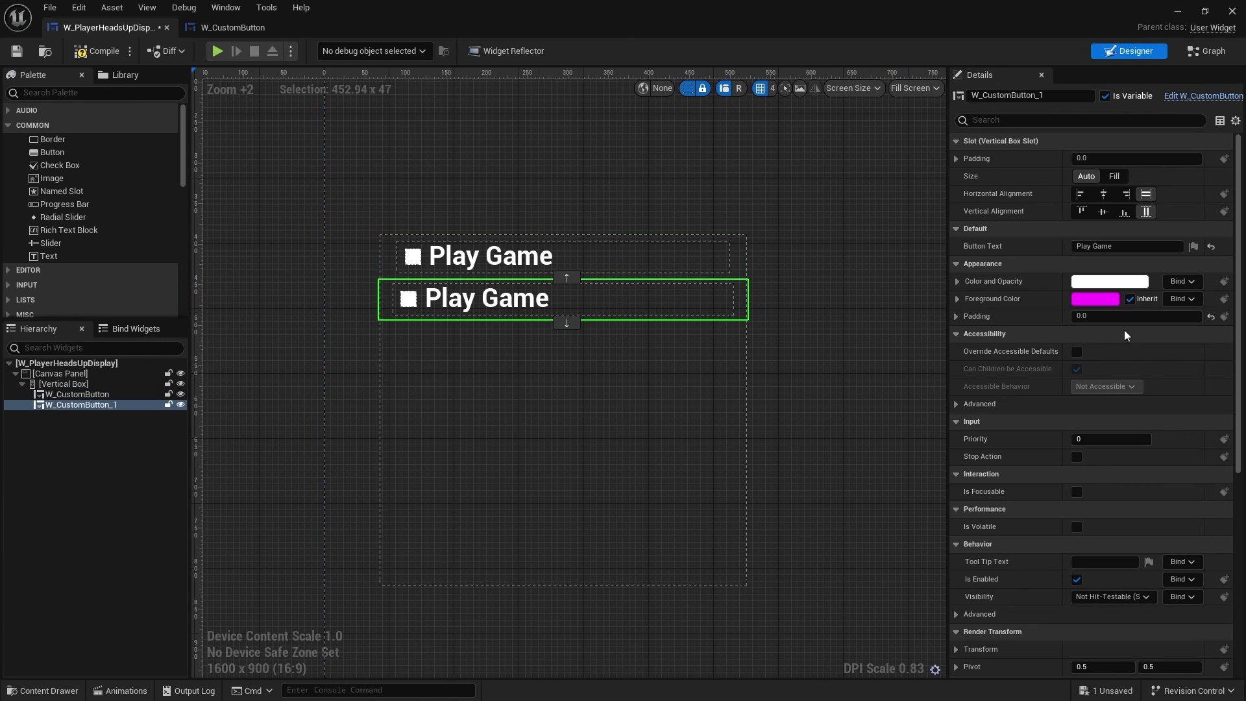
left_click(1211, 316)
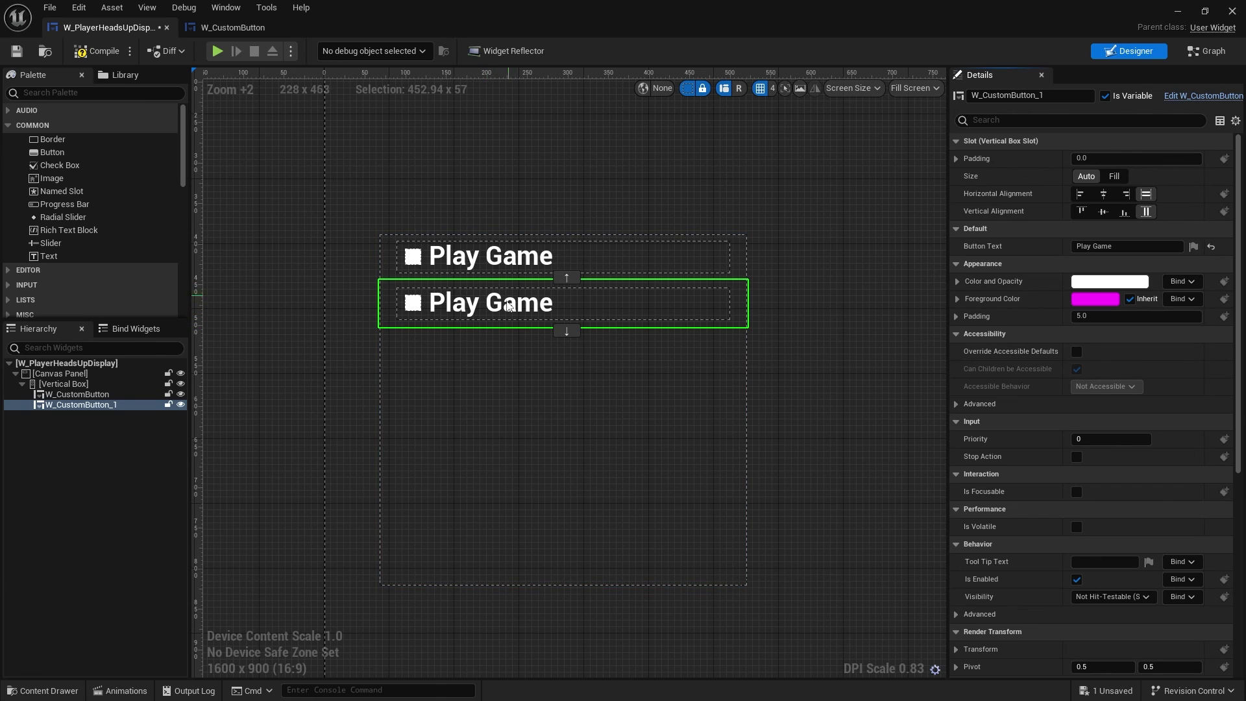
Add a new W Custom Button from the user-created widgets to the Vertical Box below the two Play Game buttons
scroll(78, 259, "down", 6)
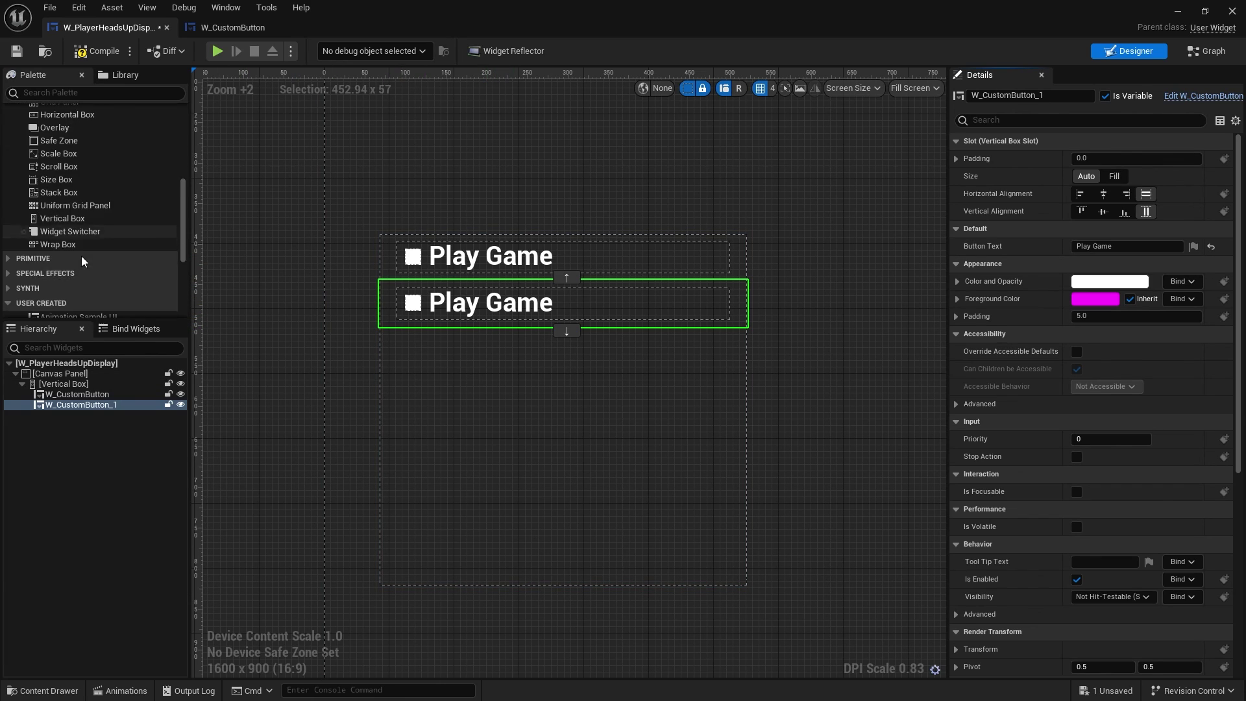
scroll(74, 243, "down", 6)
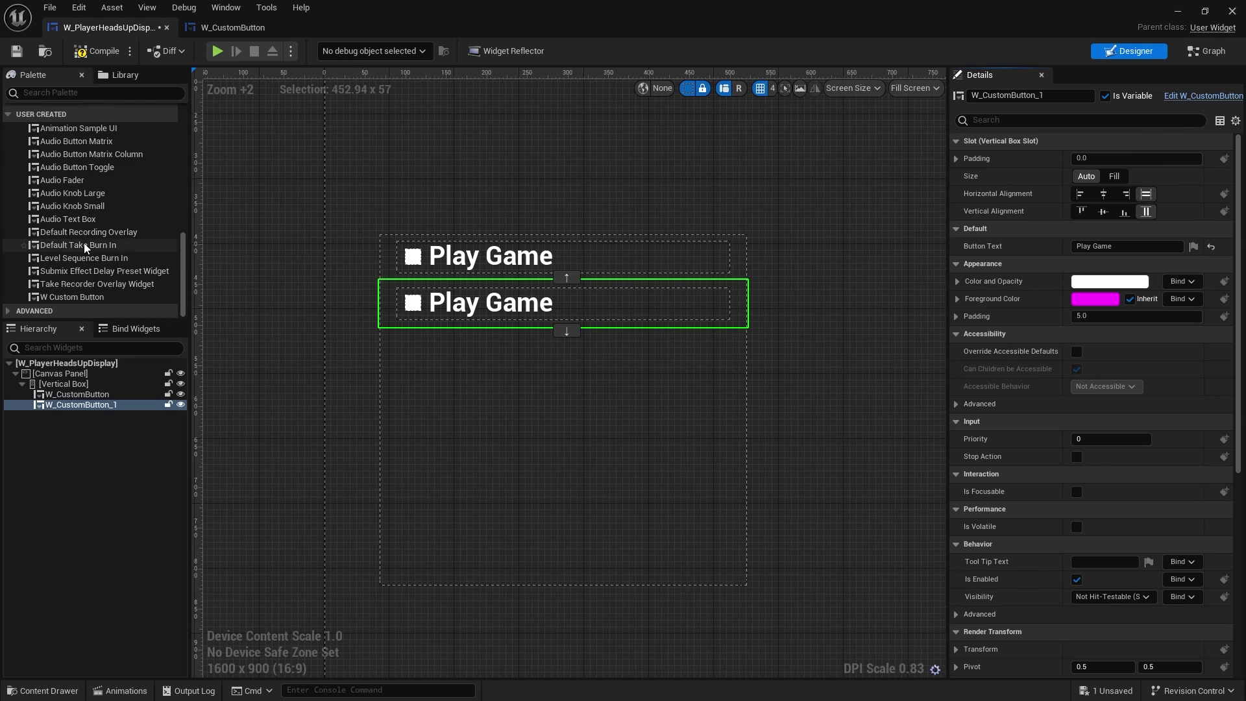
left_click_drag(72, 296, 77, 388)
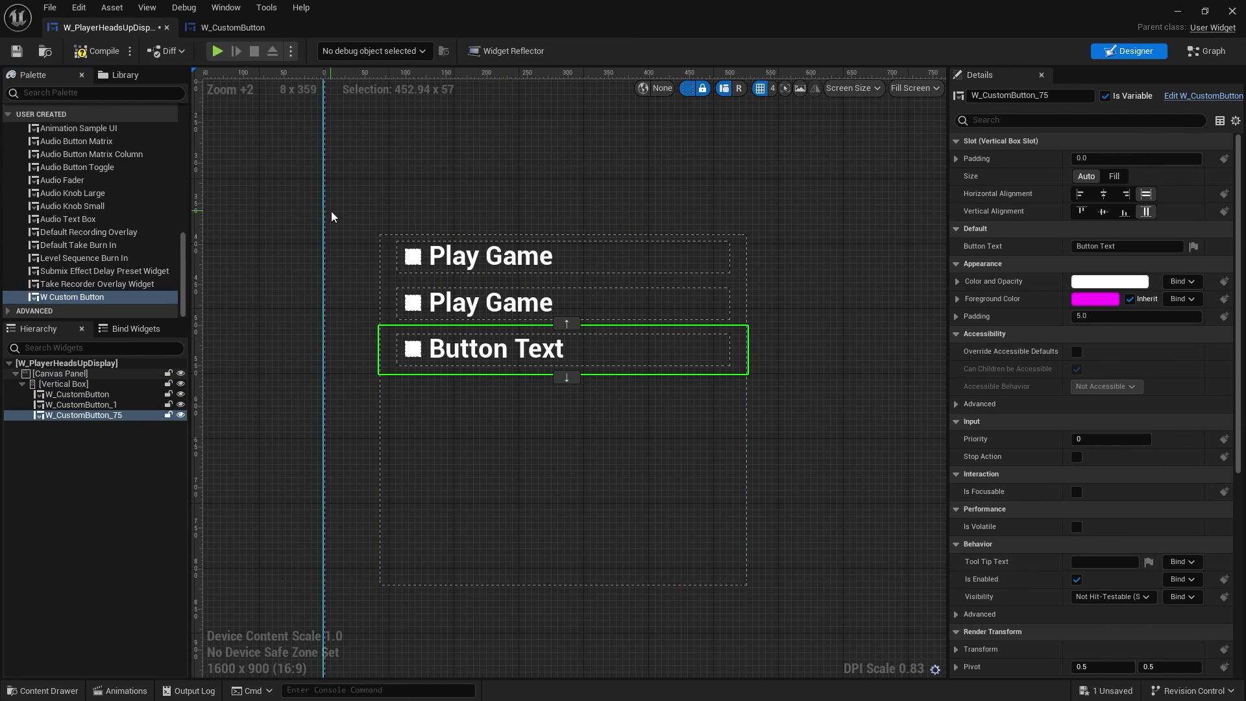